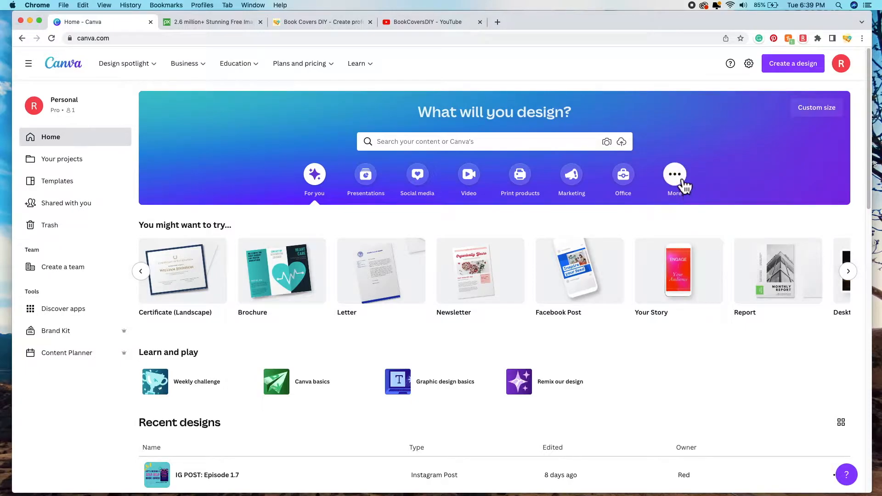
Step: Search Canva's home page for 'book cover' templates
left_click(486, 143)
type("book cover")
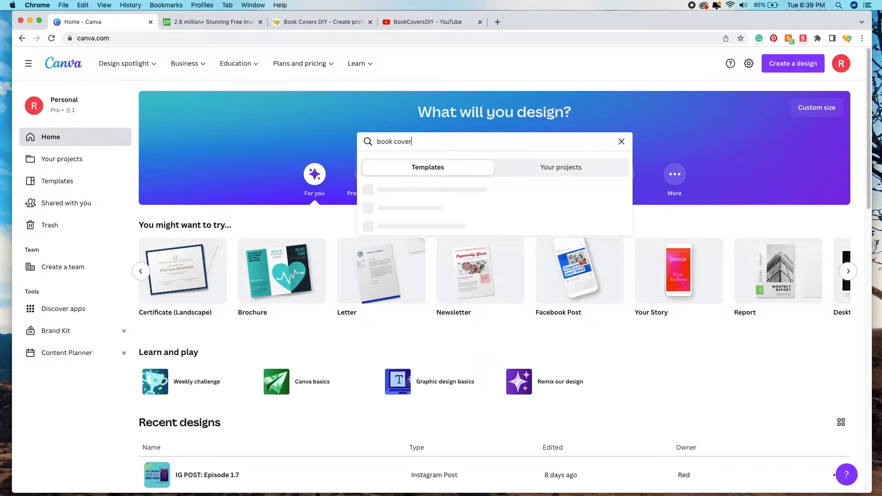
key("Return")
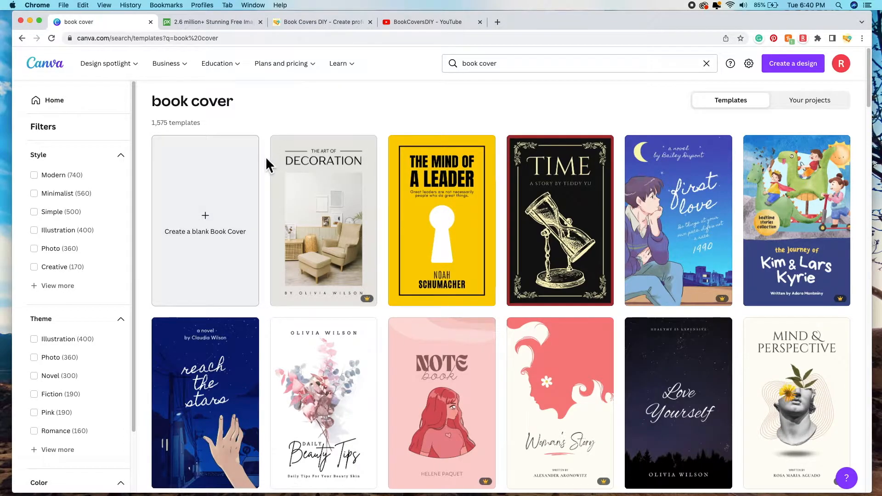
Step: Browse the book cover templates and create a blank Book Cover design
scroll(267, 158, "down", 8)
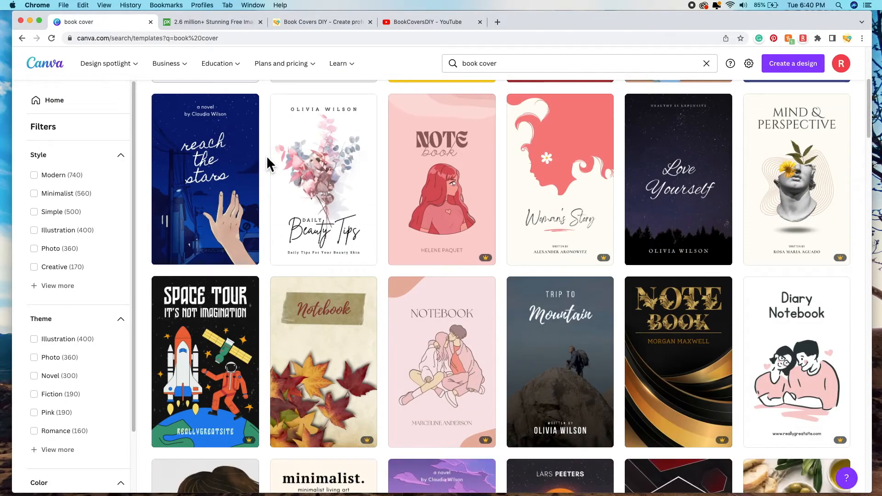
scroll(266, 156, "down", 1)
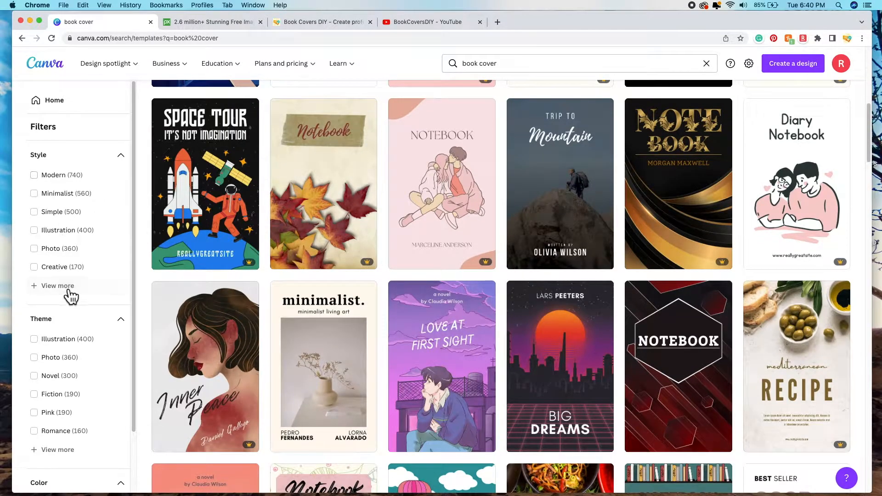
scroll(108, 339, "down", 1)
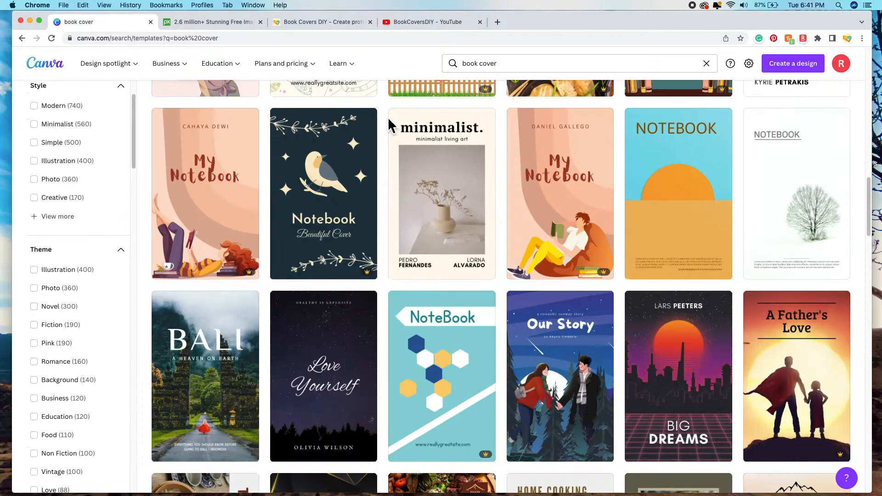
scroll(388, 120, "down", 5)
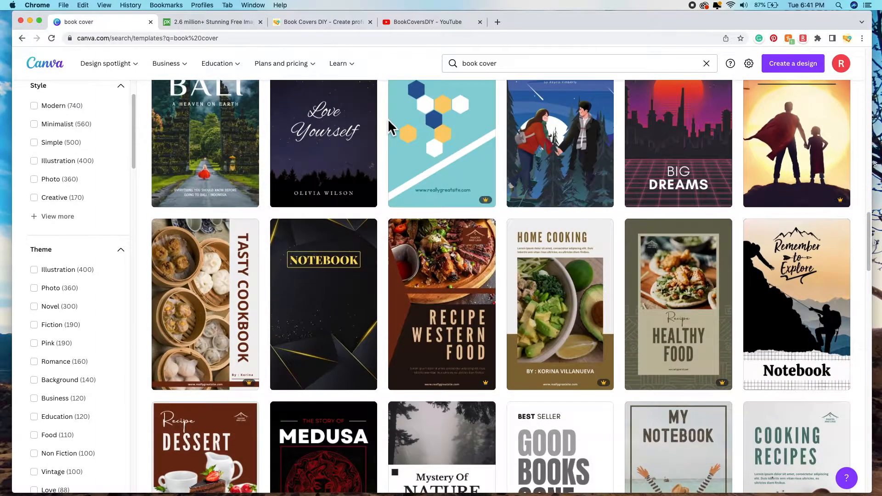
scroll(388, 127, "down", 7)
scroll(389, 126, "down", 2)
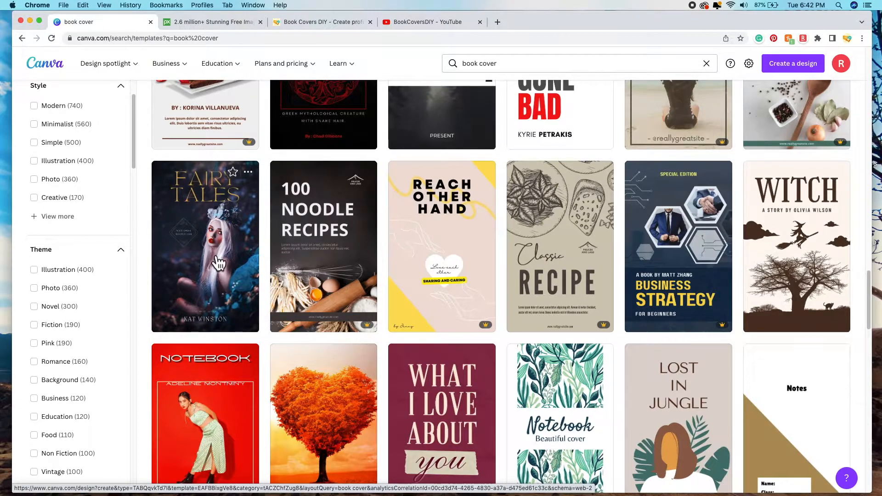
scroll(266, 283, "down", 5)
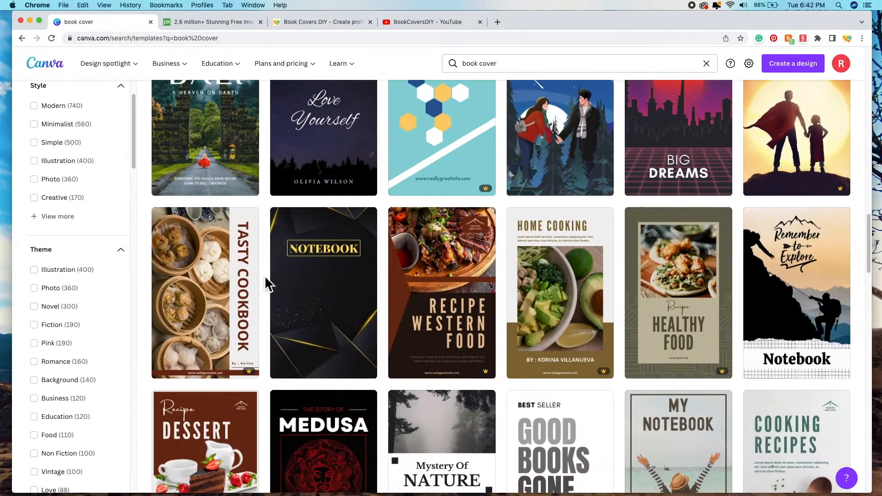
scroll(266, 282, "down", 5)
scroll(266, 283, "up", 15)
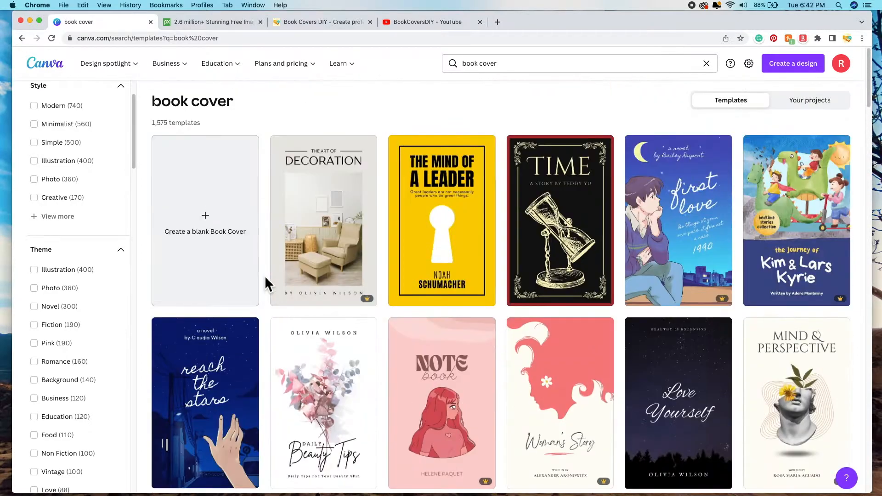
left_click(216, 259)
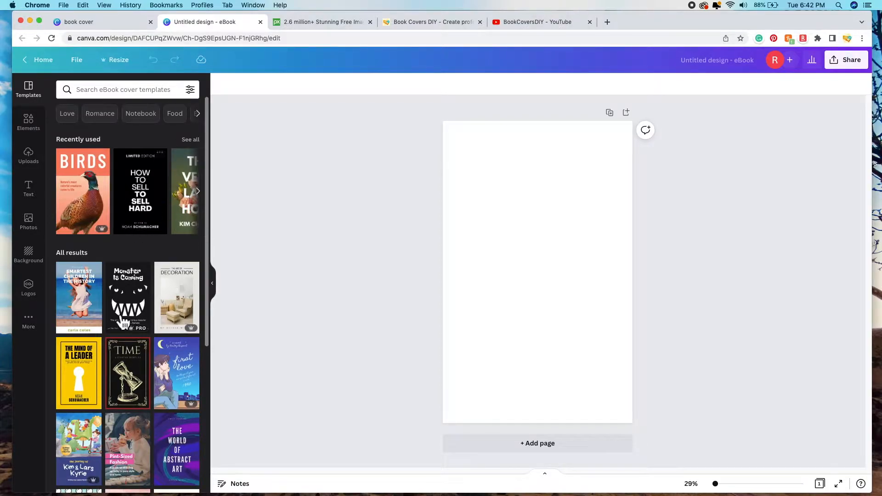
Step: Show the Elements library of lines, shapes and graphics beside the blank eBook page
left_click(40, 132)
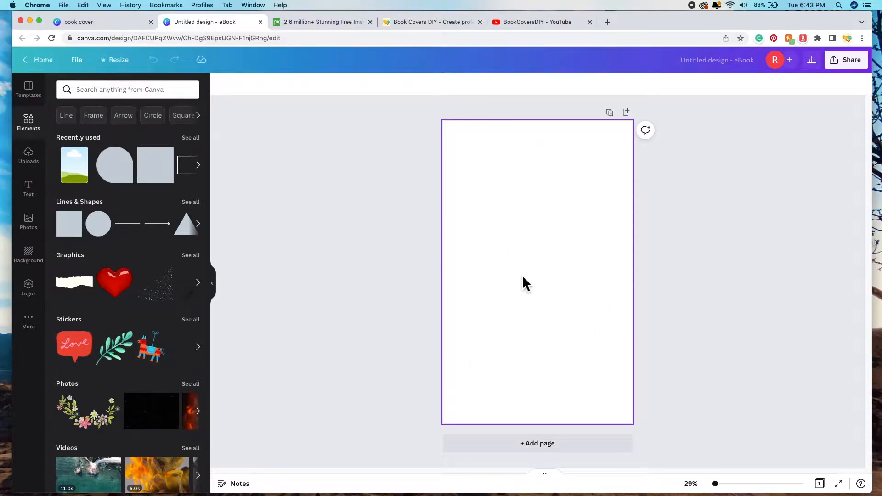
Step: Search Canva's stock photos for 'princess' and scroll through the results
left_click(39, 232)
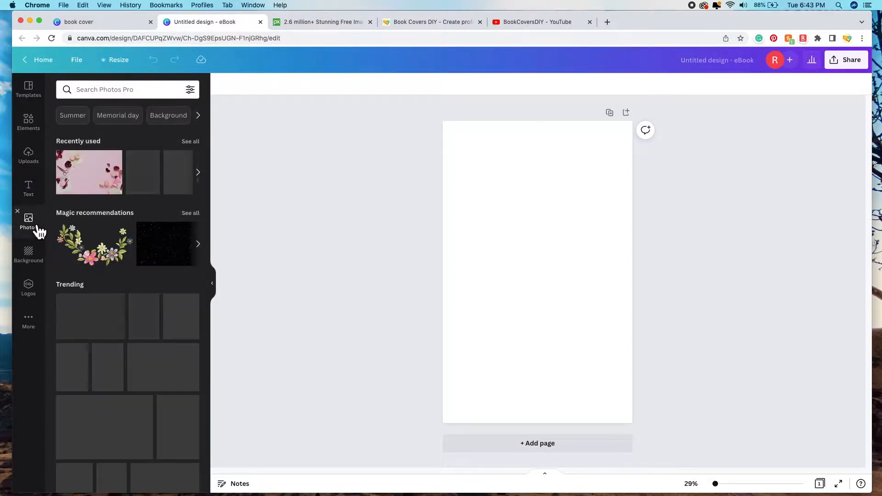
left_click(155, 93)
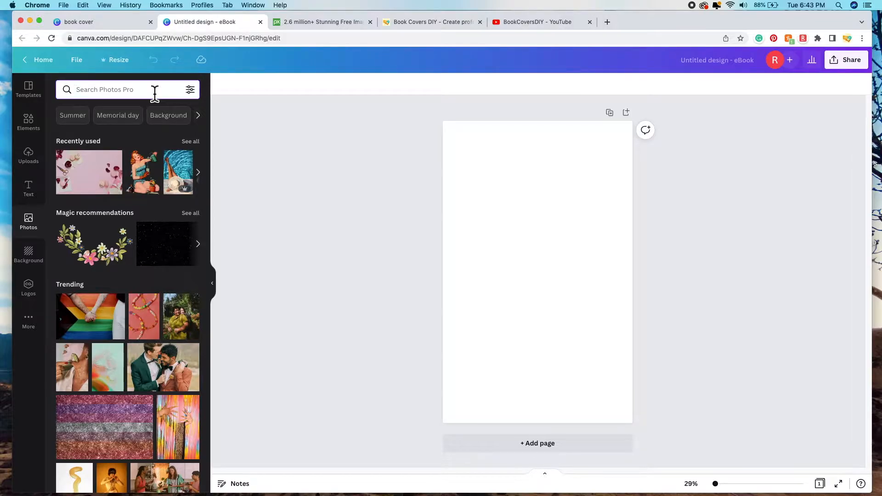
type("princess")
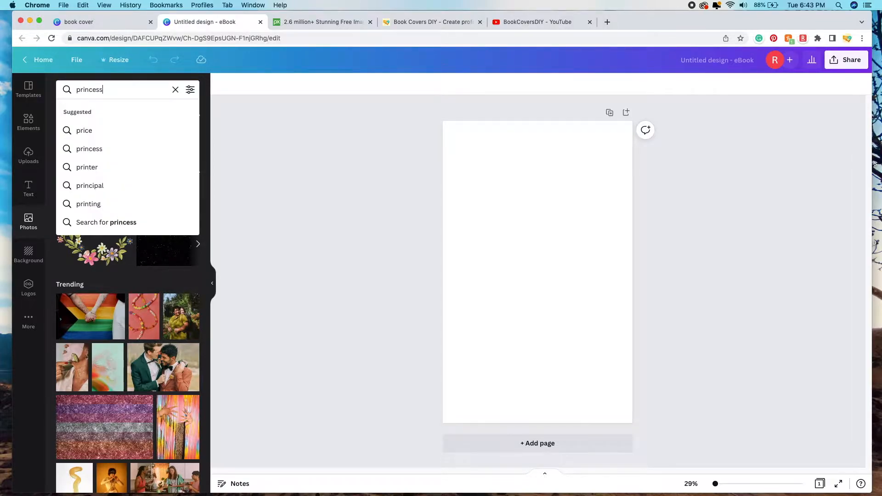
key("Return")
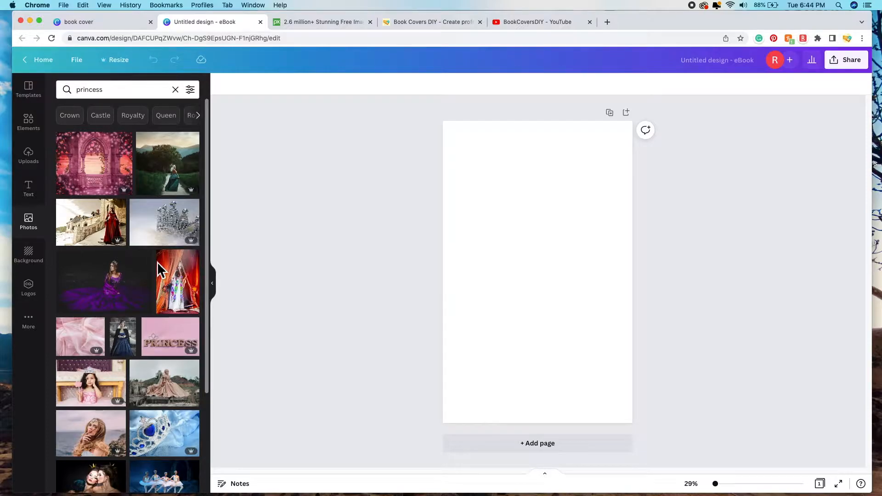
scroll(157, 262, "down", 4)
scroll(138, 294, "up", 4)
scroll(138, 283, "down", 2)
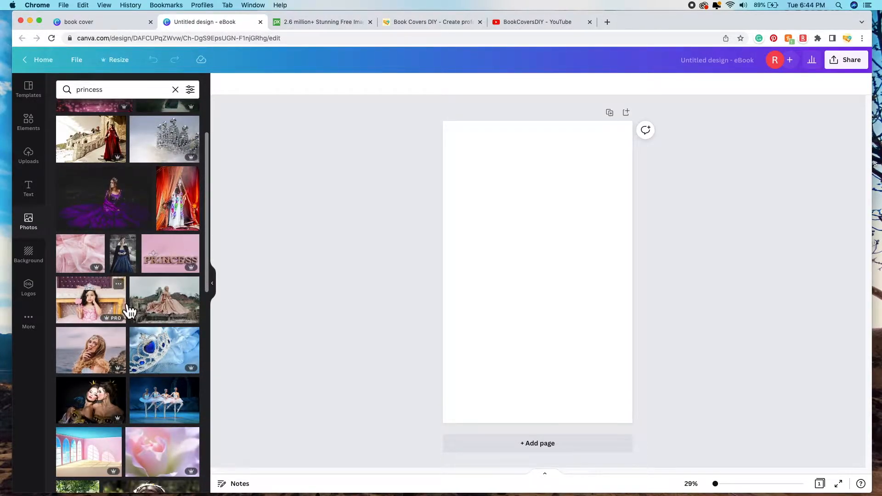
scroll(138, 299, "down", 3)
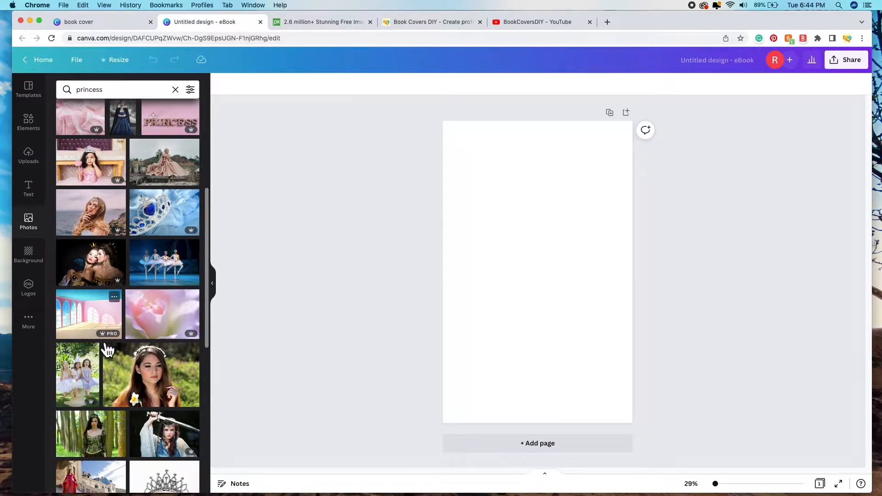
scroll(138, 356, "down", 1)
scroll(137, 358, "down", 2)
scroll(129, 360, "up", 5)
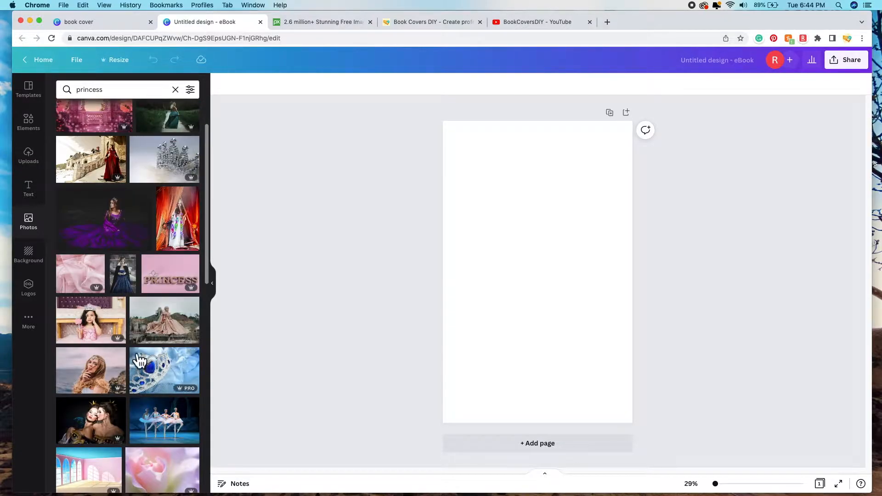
scroll(136, 299, "up", 2)
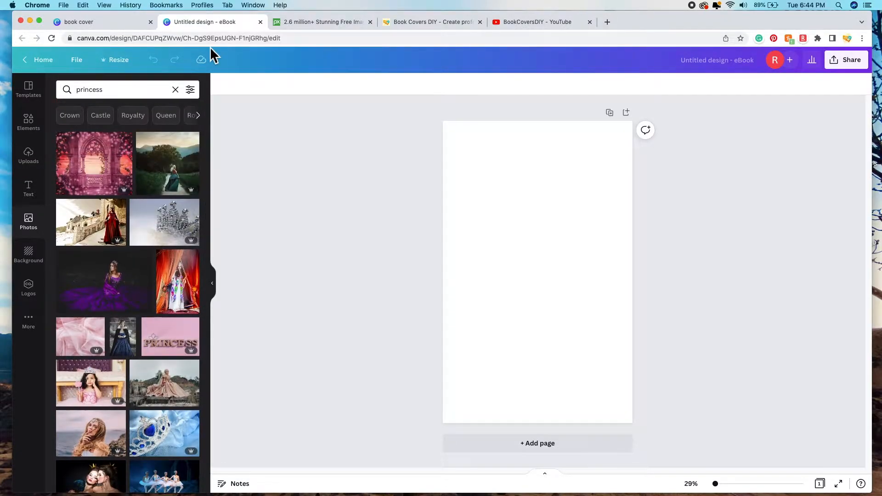
left_click(190, 90)
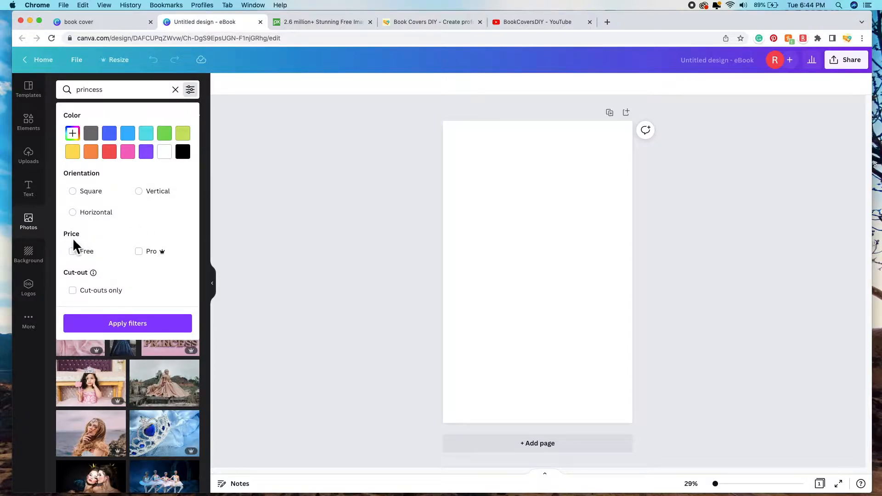
left_click(82, 255)
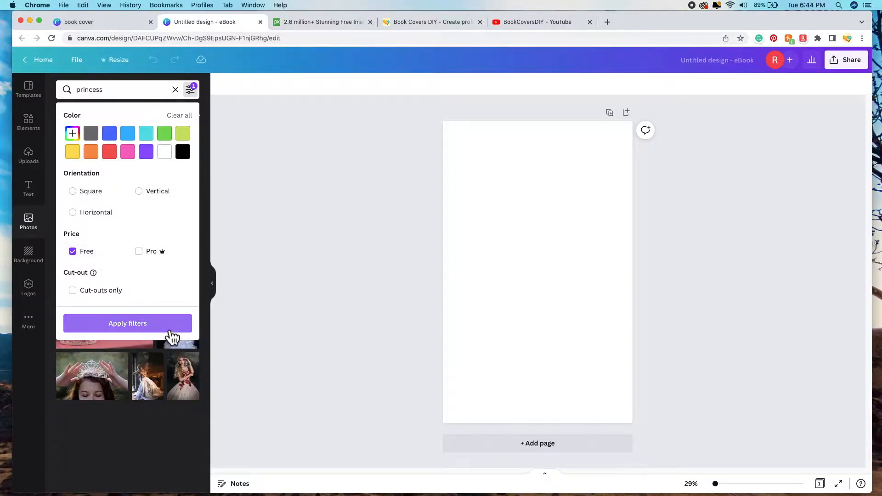
left_click(156, 324)
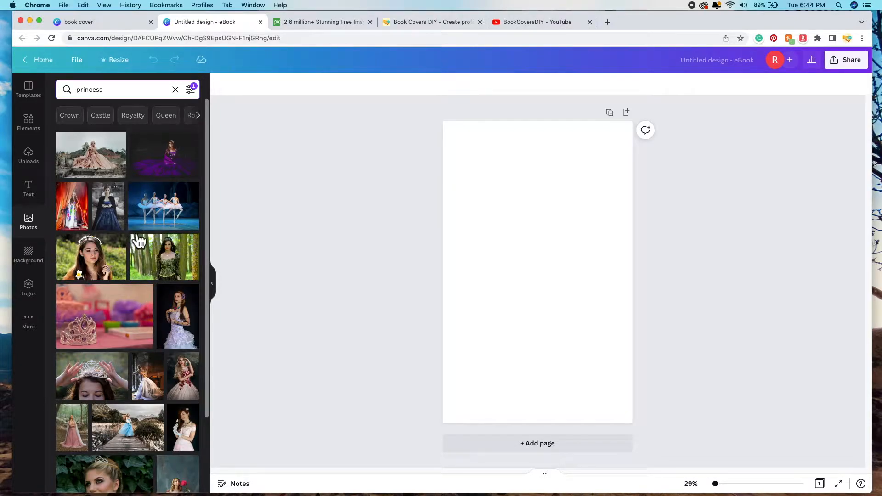
scroll(150, 351, "down", 5)
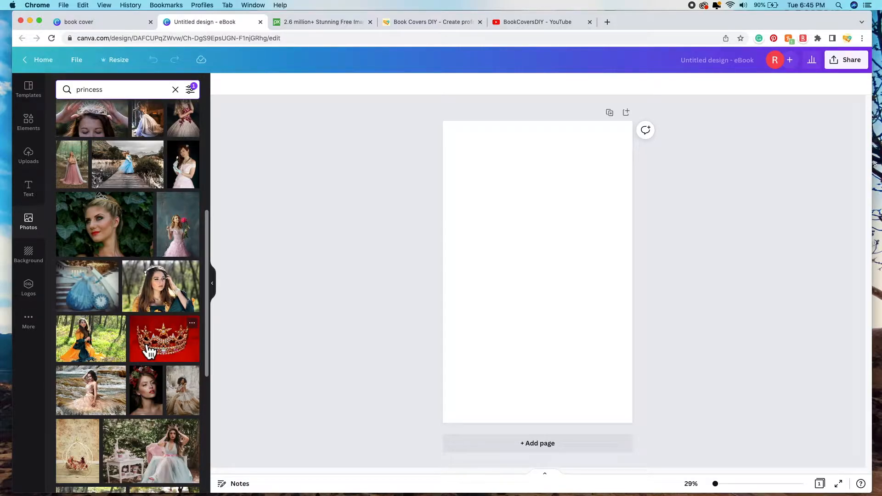
scroll(158, 257, "down", 3)
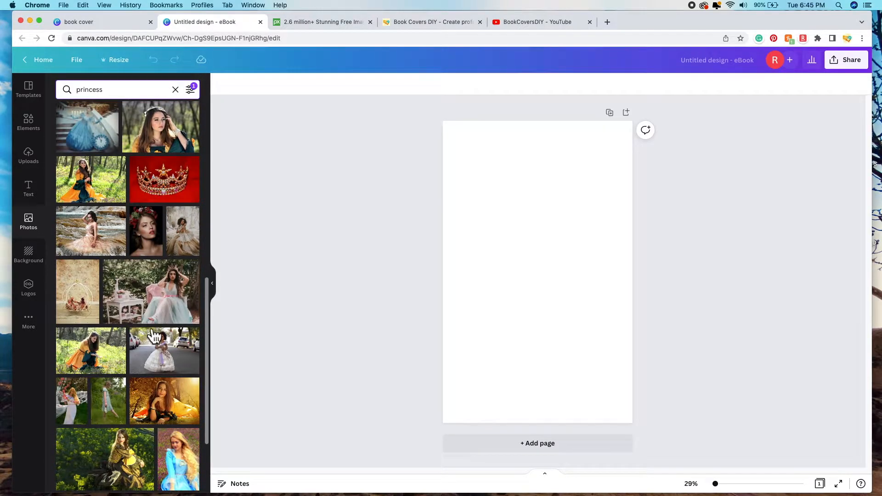
scroll(157, 340, "down", 5)
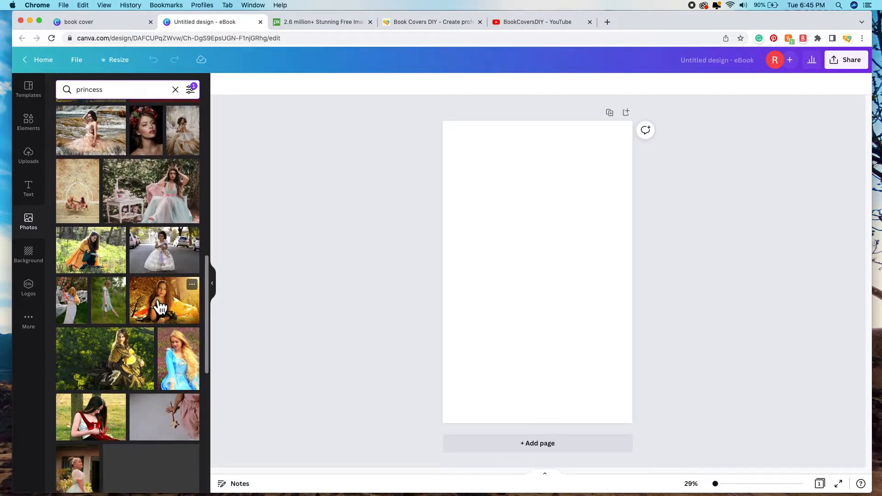
scroll(157, 302, "up", 14)
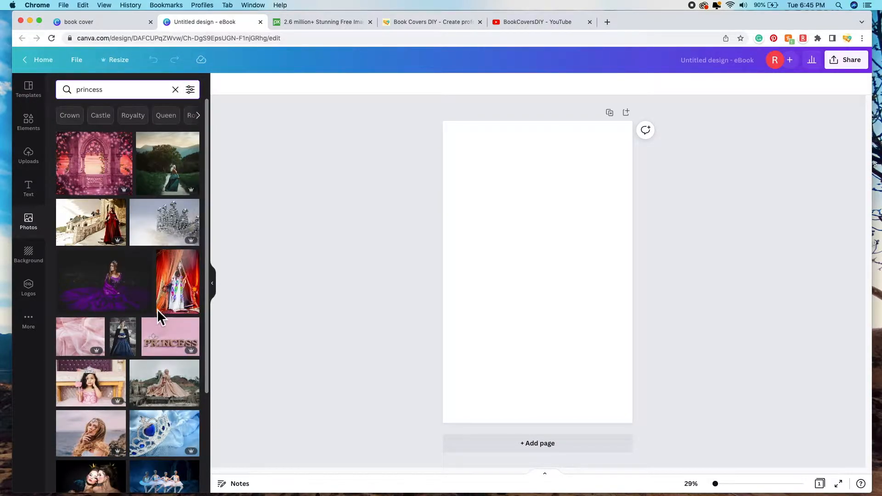
scroll(159, 312, "down", 3)
scroll(163, 322, "down", 7)
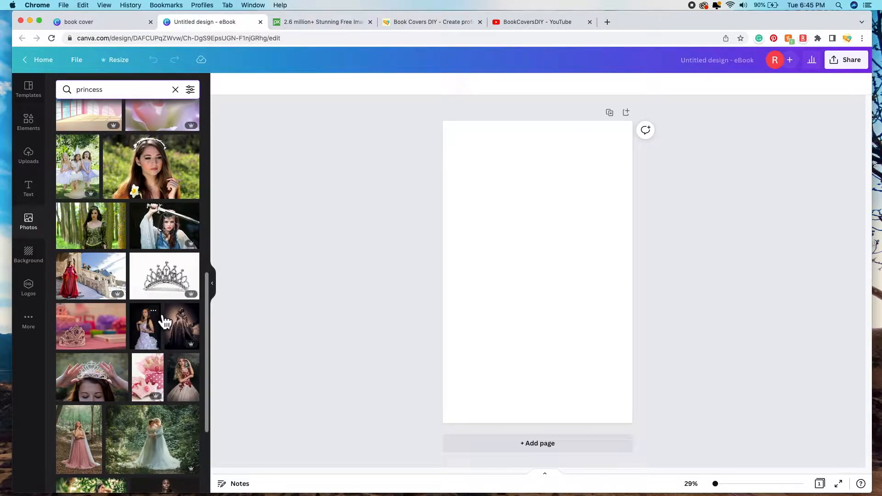
Step: On Pixabay, limit the princess search results to Photos only
left_click(319, 22)
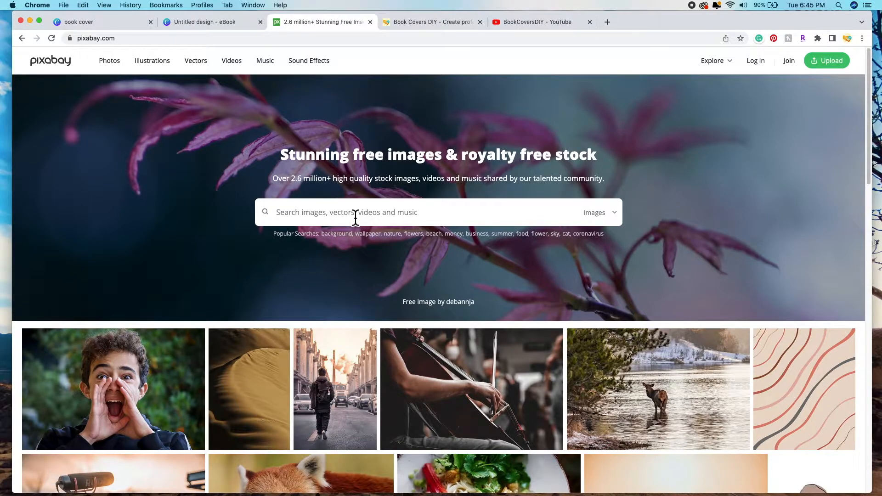
type("princess")
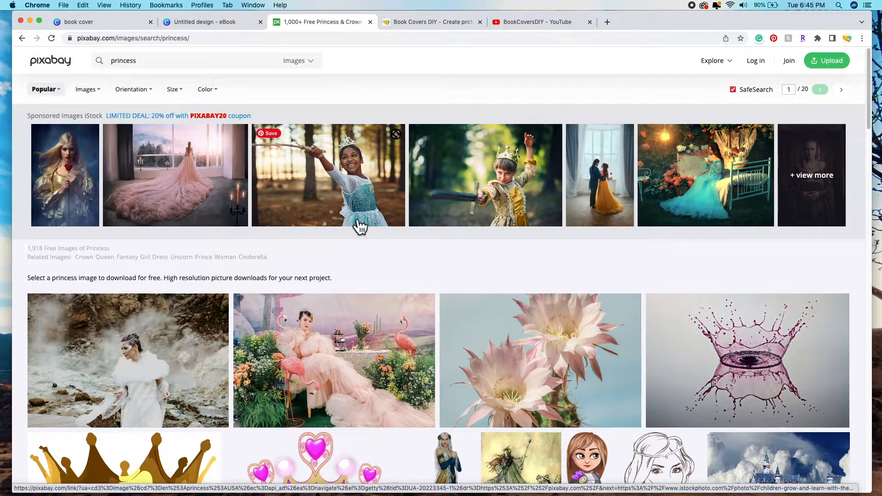
scroll(345, 234, "down", 5)
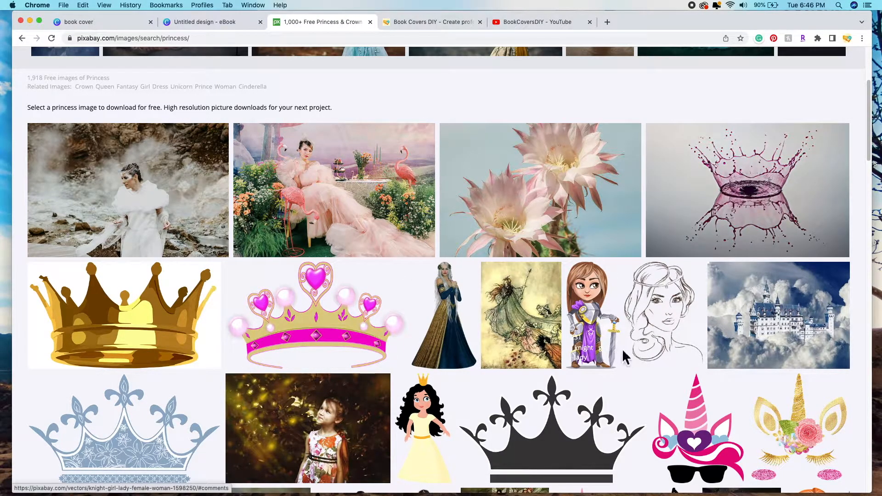
scroll(347, 111, "up", 5)
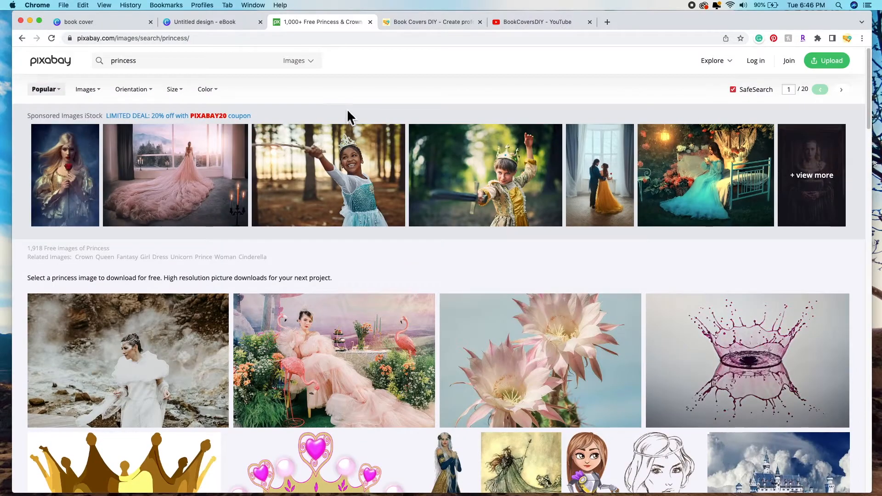
left_click(319, 68)
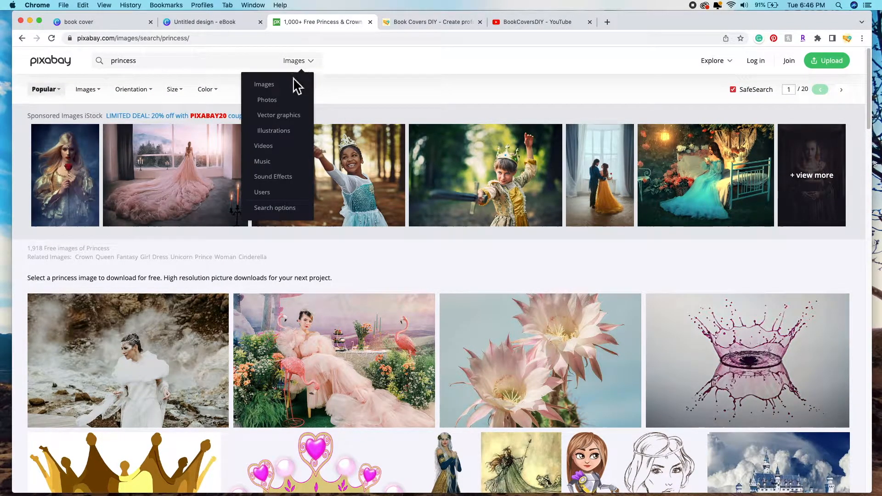
left_click(275, 102)
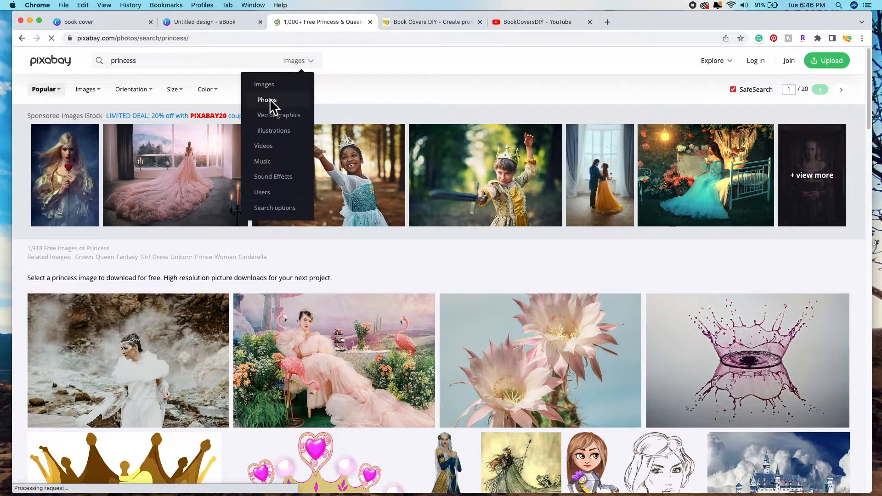
Step: Scroll the princess photos and open the woman-in-white-dress photo with dragons overhead
scroll(596, 337, "down", 5)
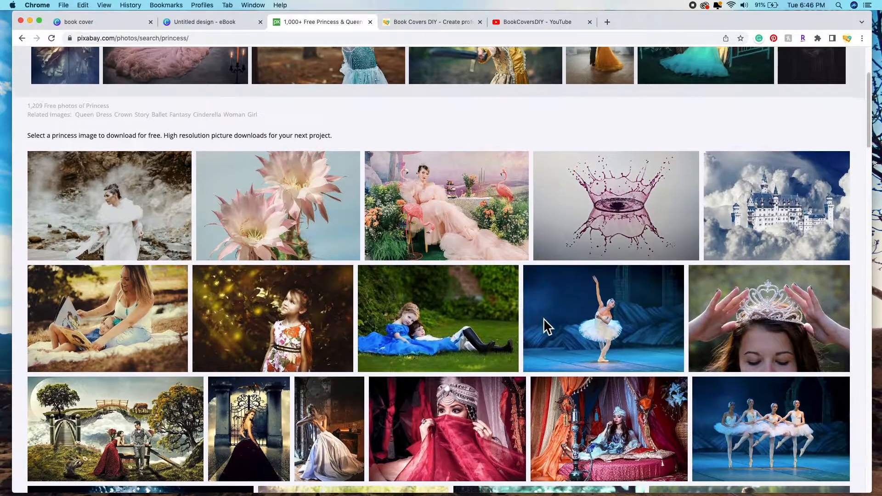
scroll(392, 411, "up", 3)
scroll(522, 374, "down", 3)
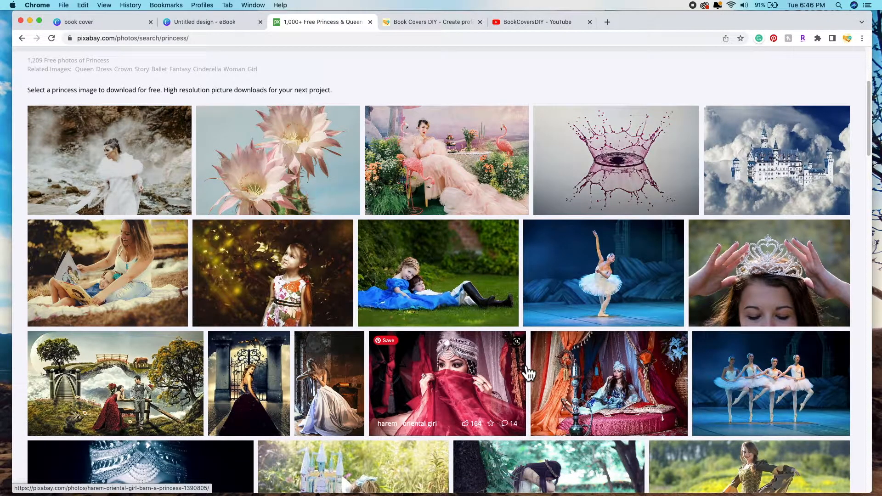
scroll(529, 374, "down", 5)
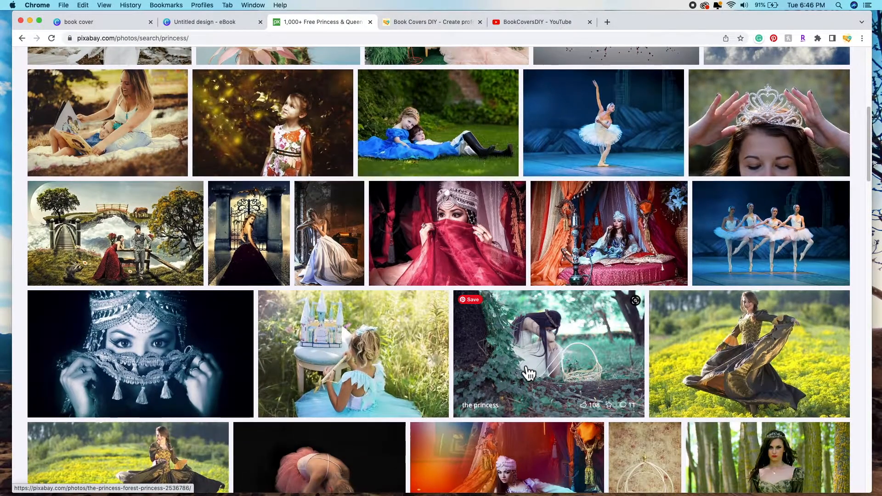
scroll(464, 271, "down", 1)
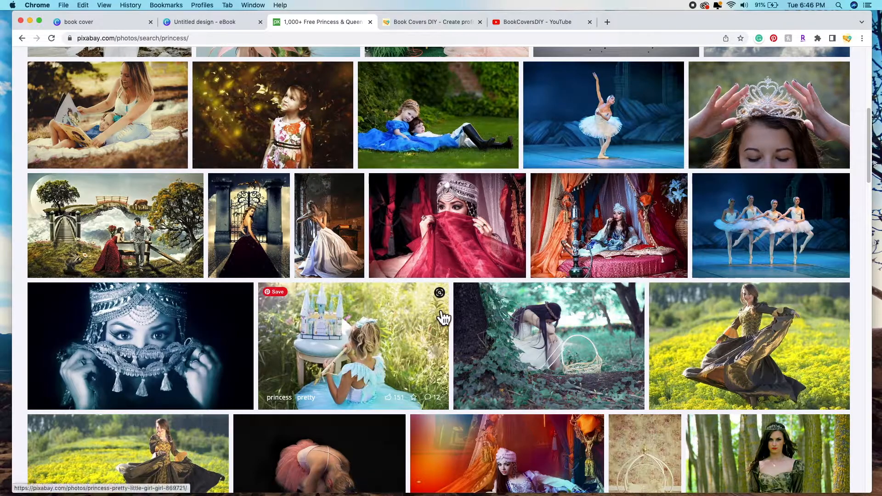
scroll(465, 336, "down", 7)
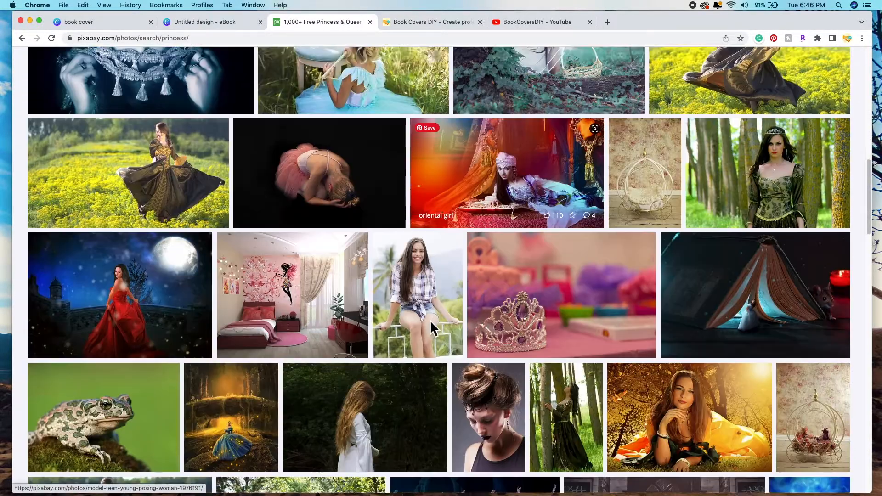
scroll(450, 311, "down", 2)
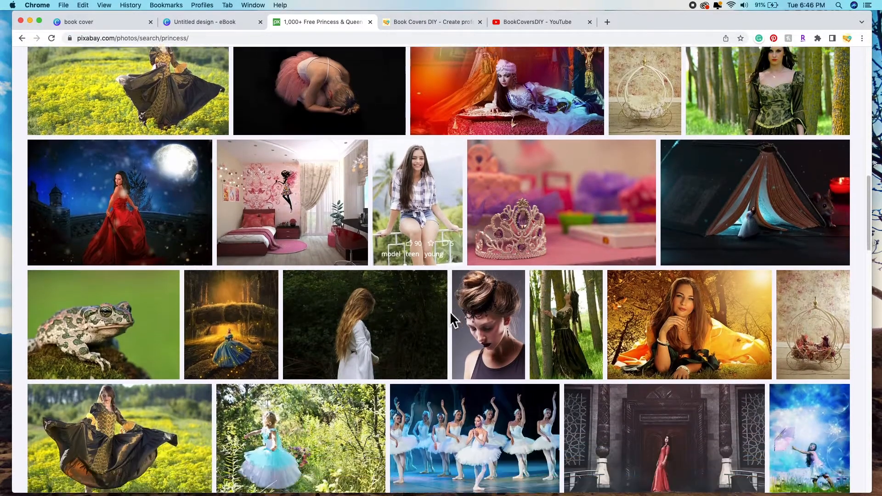
scroll(450, 311, "down", 3)
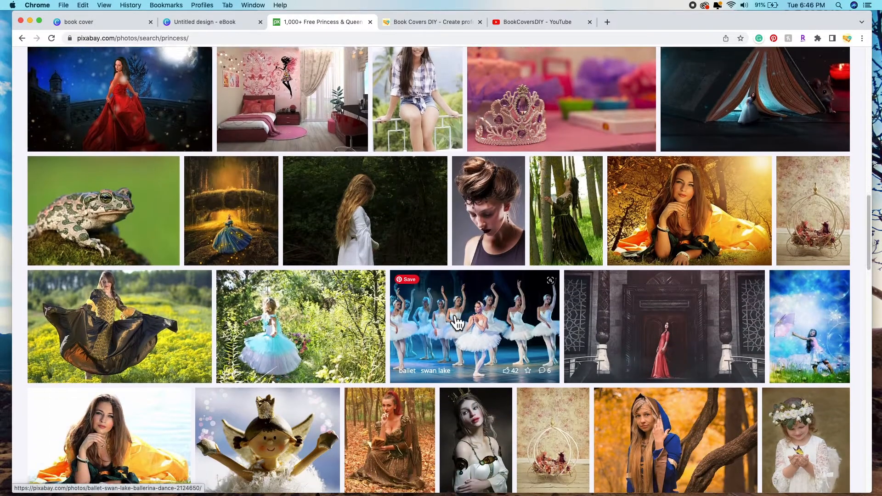
scroll(448, 319, "down", 3)
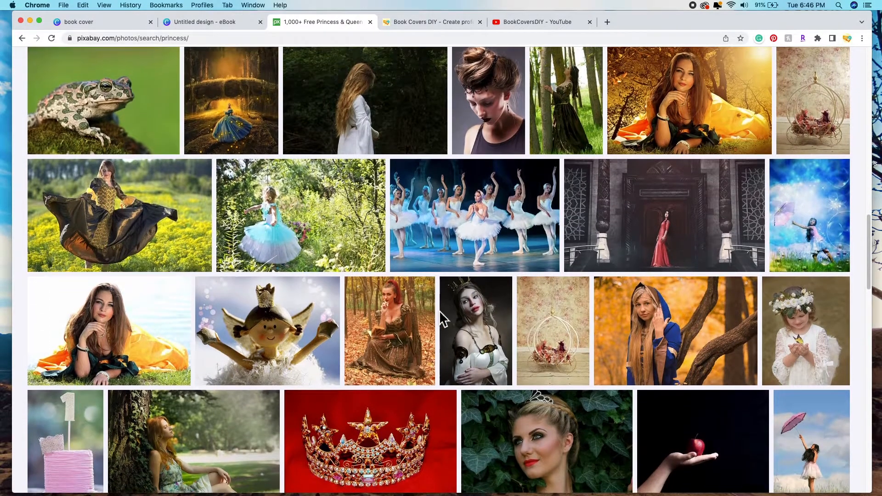
scroll(444, 316, "down", 2)
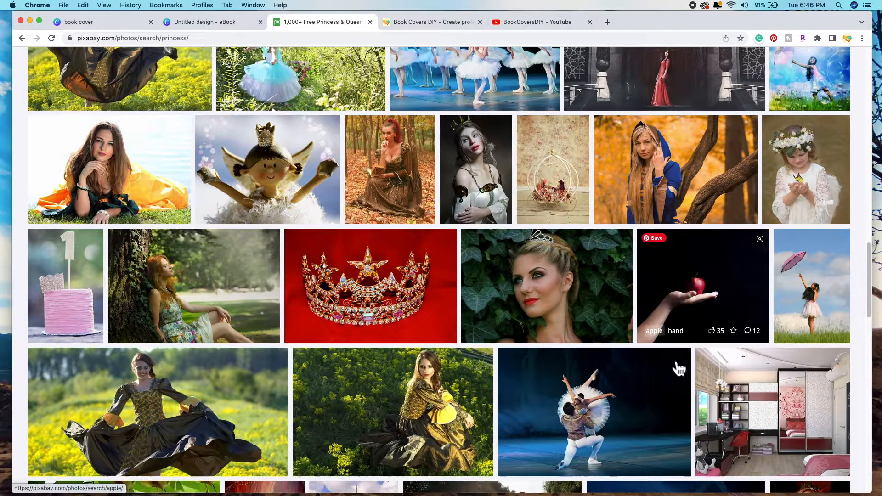
scroll(471, 362, "down", 4)
scroll(474, 354, "down", 2)
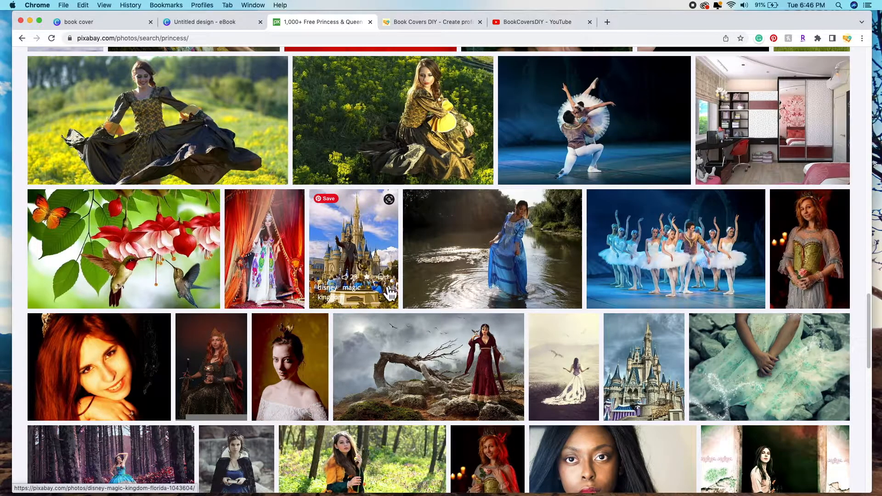
scroll(362, 265, "down", 3)
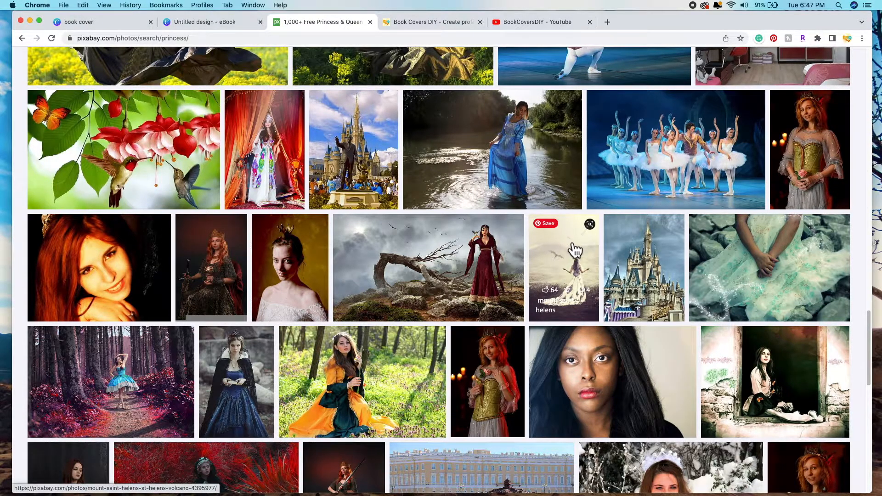
scroll(531, 302, "down", 2)
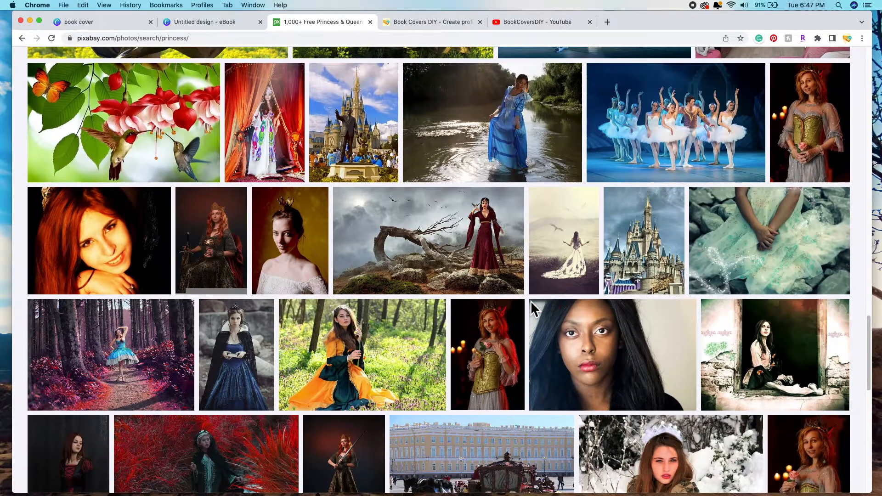
scroll(530, 302, "down", 5)
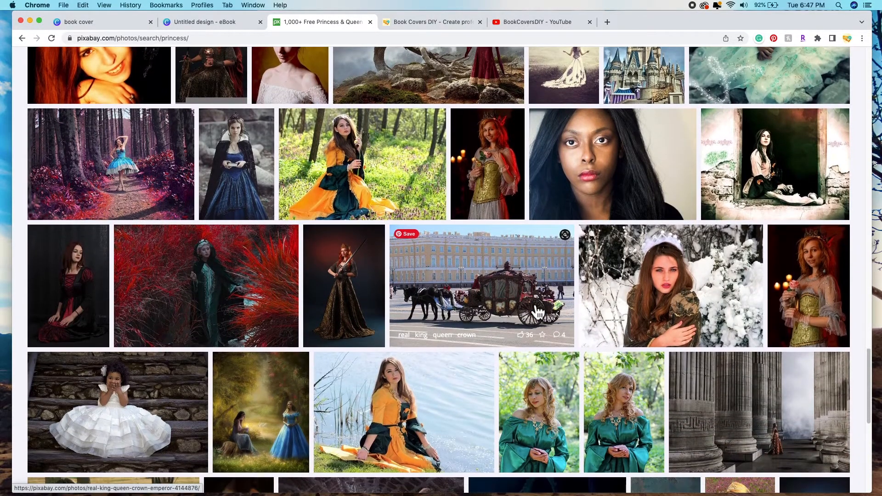
scroll(420, 296, "up", 4)
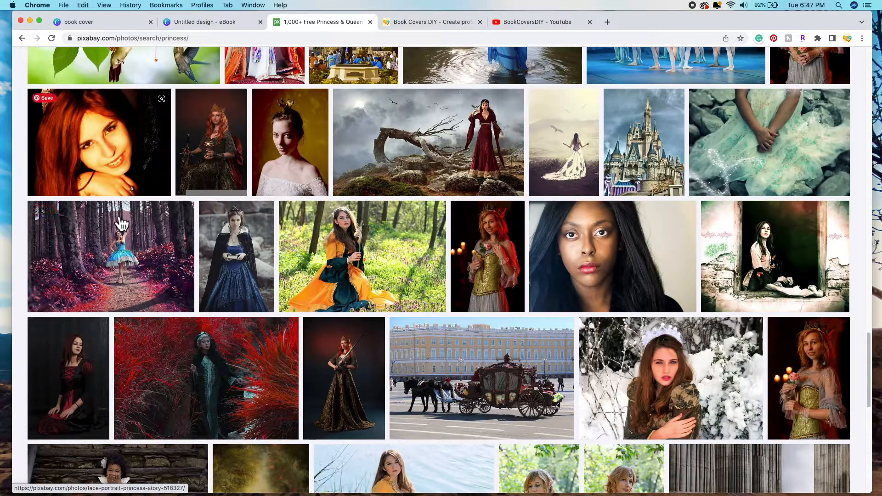
scroll(436, 294, "up", 4)
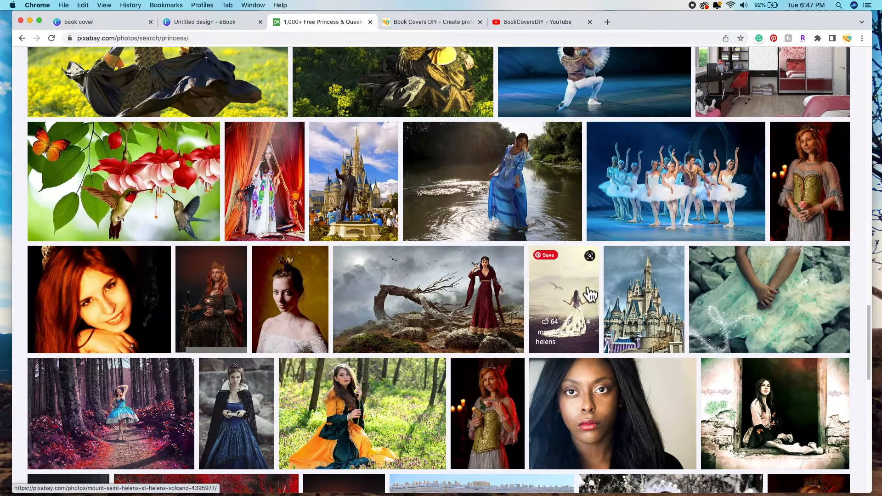
left_click(585, 303)
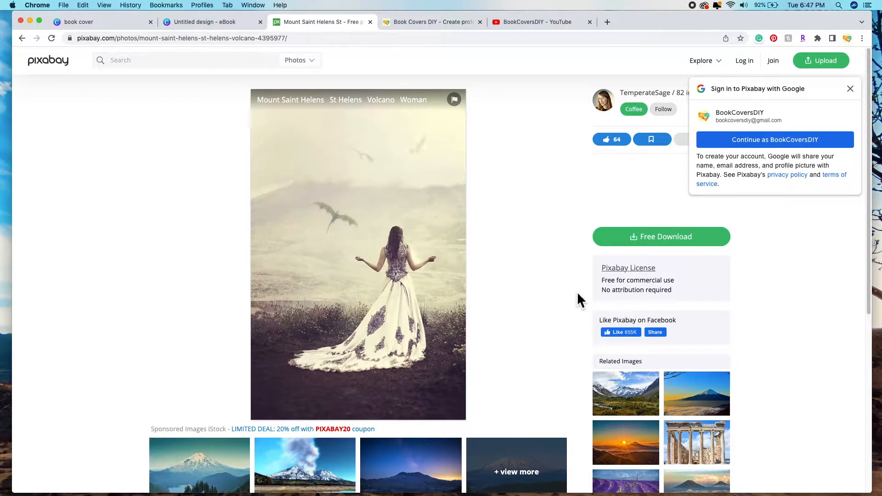
Step: Download the Mount Saint Helens photo as a 1250×1920 JPG, passing the reCAPTCHA
left_click(578, 294)
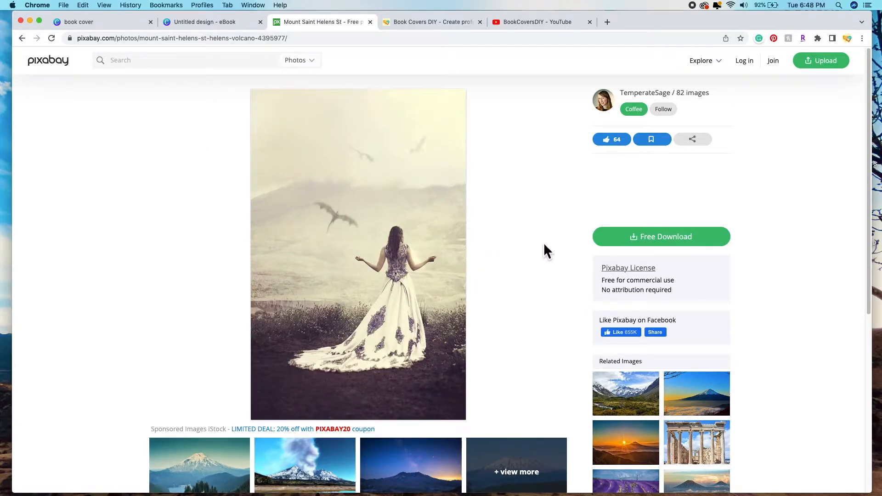
left_click(663, 241)
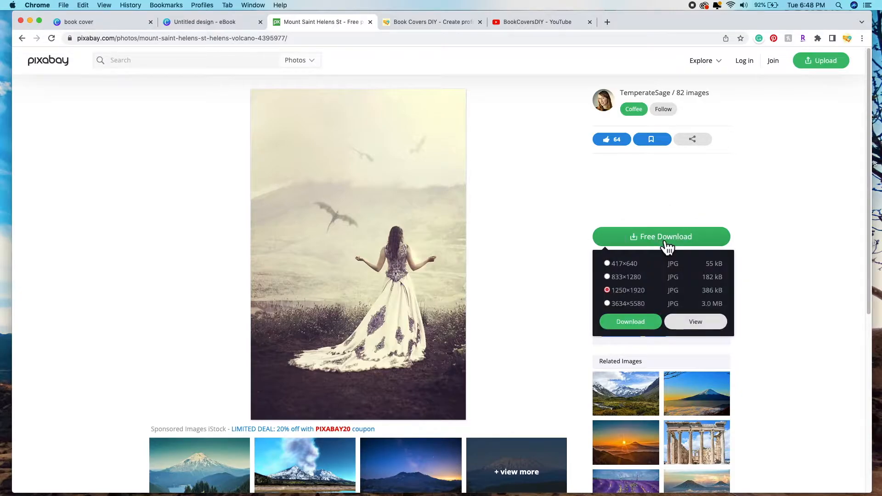
left_click(640, 327)
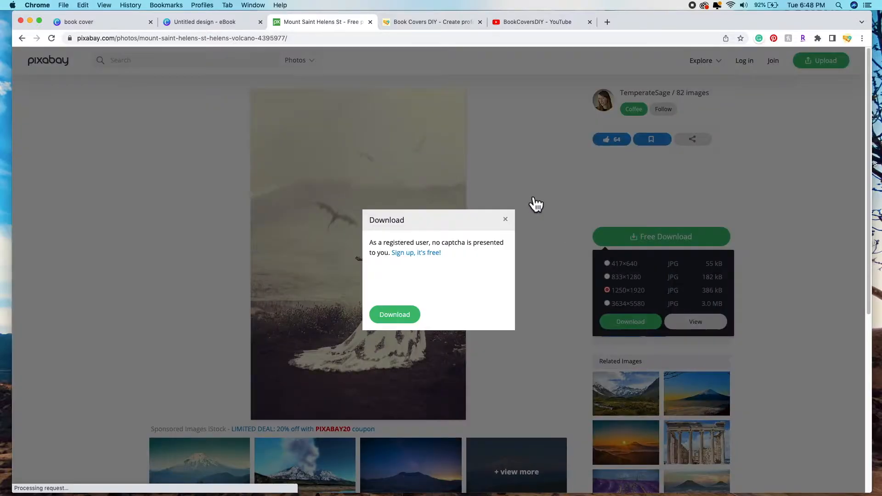
left_click(383, 282)
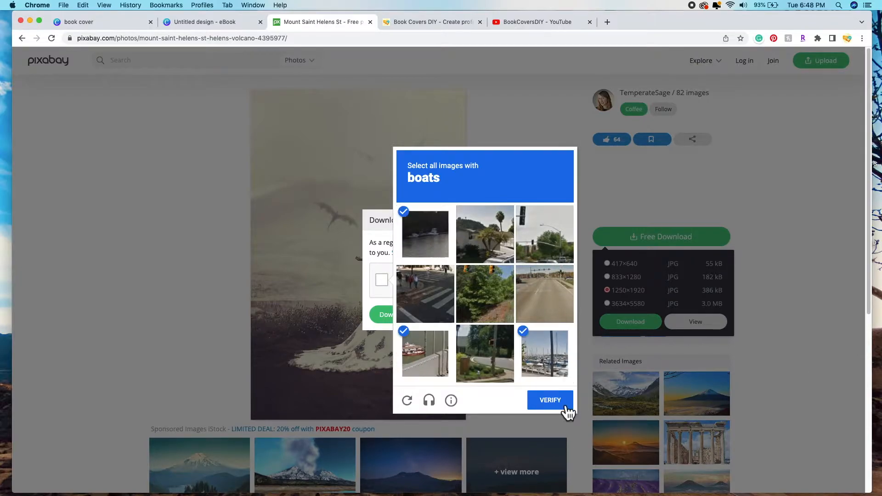
left_click(565, 406)
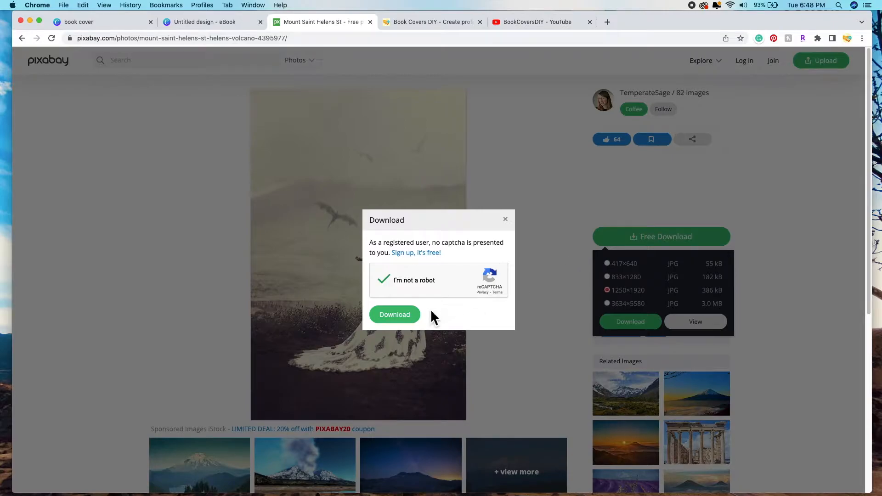
left_click(394, 315)
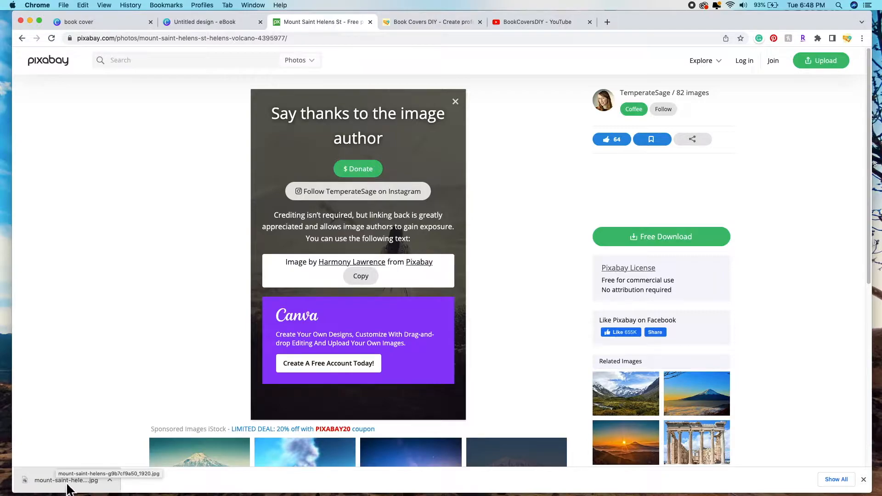
Step: Upload the mount-saint-helens JPG from Downloads into Canva's Uploads
left_click(213, 22)
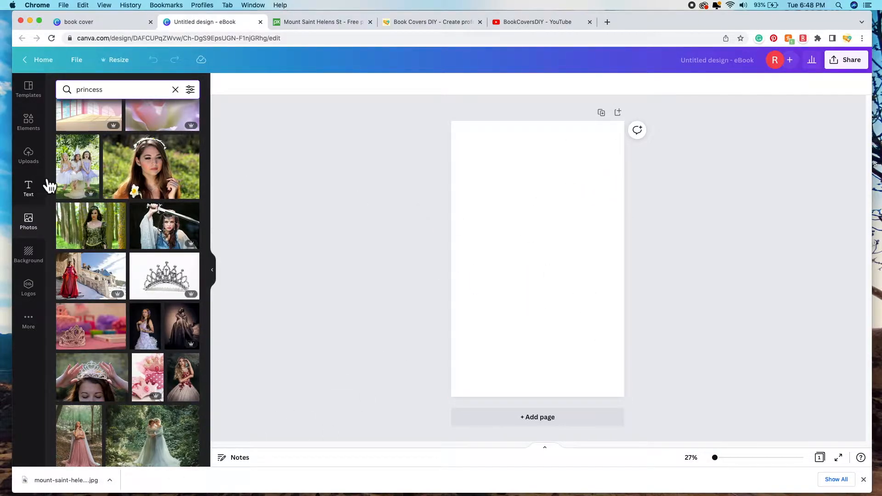
left_click(28, 156)
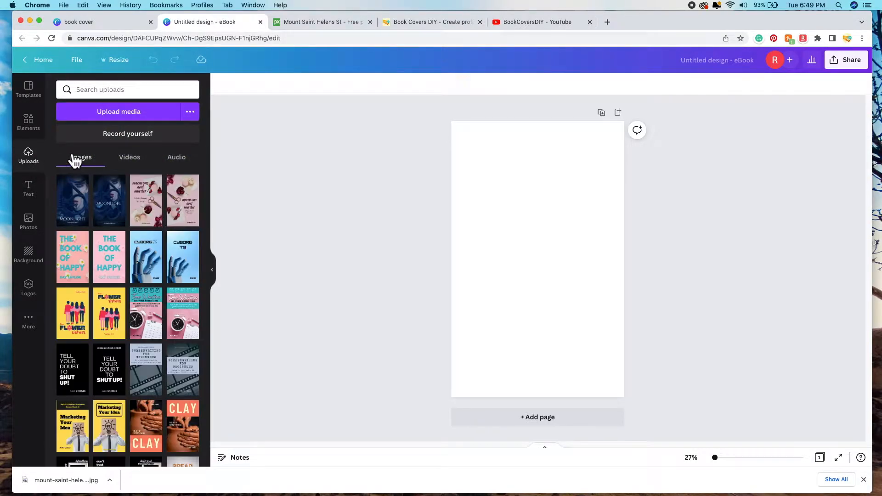
left_click(102, 118)
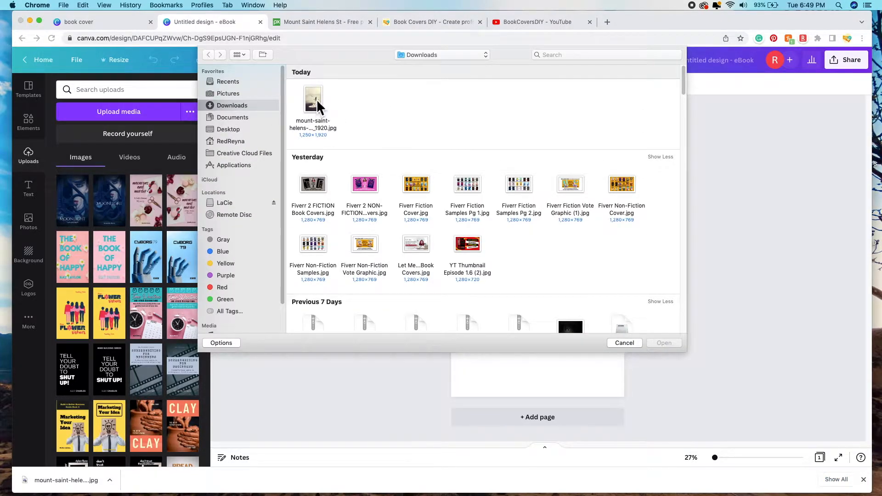
left_click(316, 99)
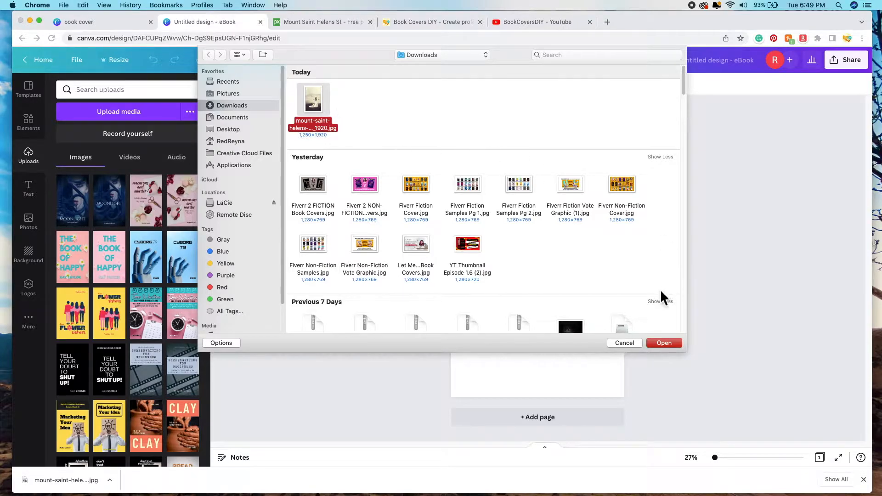
left_click(670, 343)
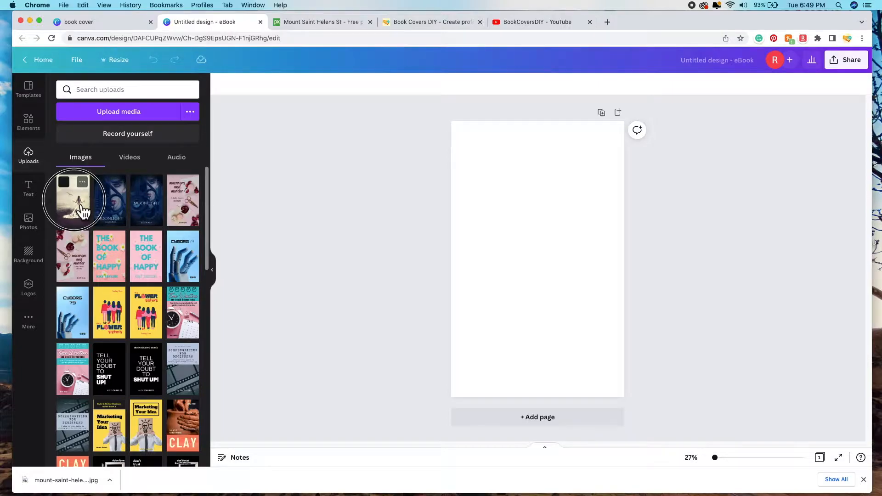
Step: Add the uploaded white-dress photo to the page and stretch it to fill the whole cover
left_click(82, 209)
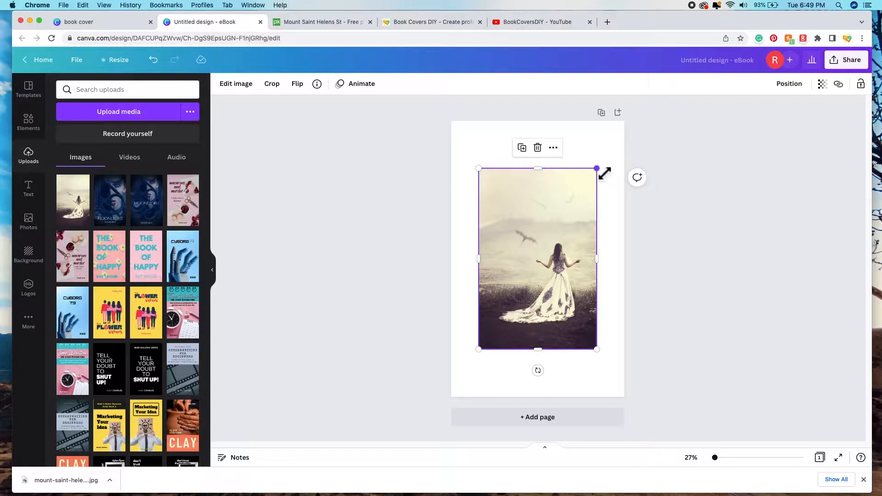
left_click_drag(488, 174, 461, 128)
left_click_drag(602, 358, 609, 404)
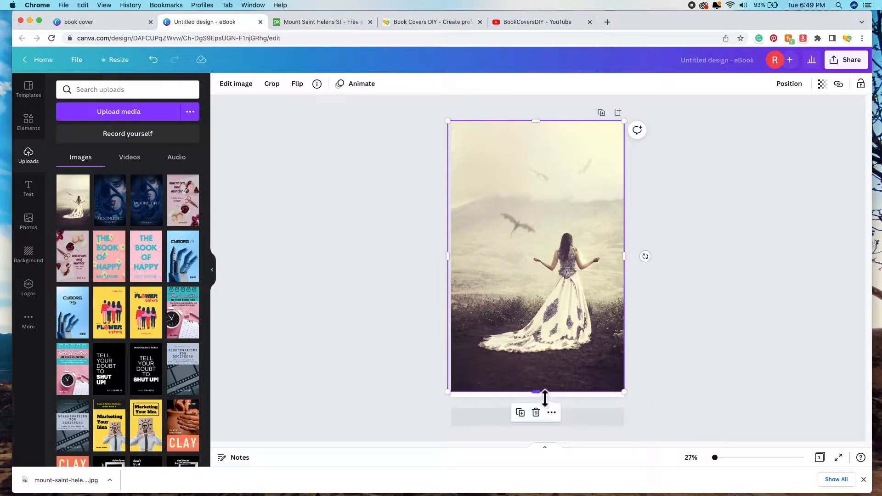
left_click_drag(545, 398, 545, 403)
left_click_drag(530, 278, 515, 272)
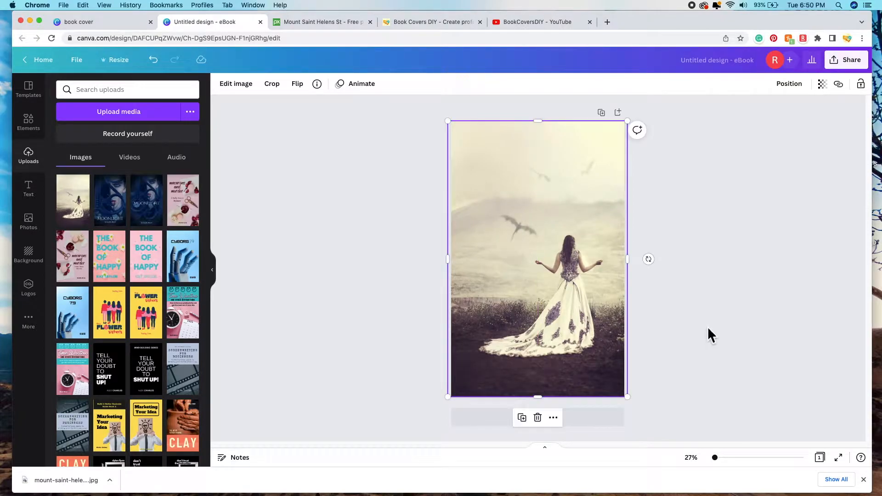
left_click(732, 292)
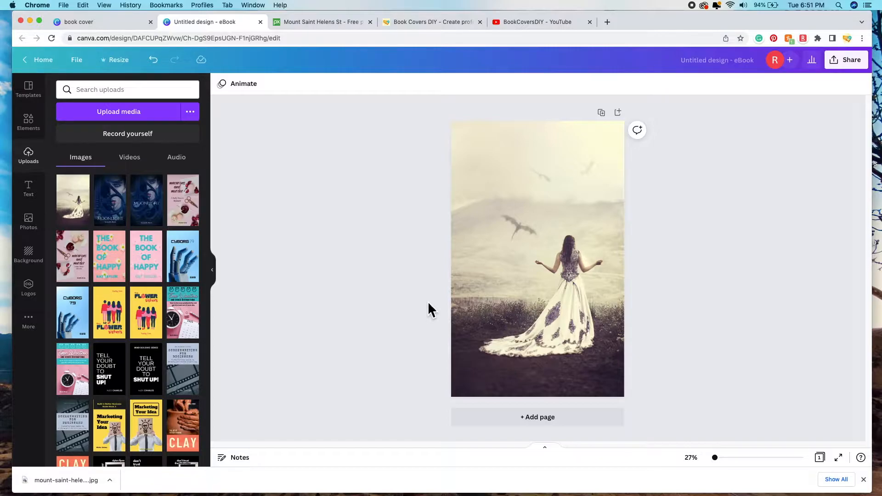
Step: Open Edit image for the cover photo and browse the filter and Paint Effects previews
left_click(566, 235)
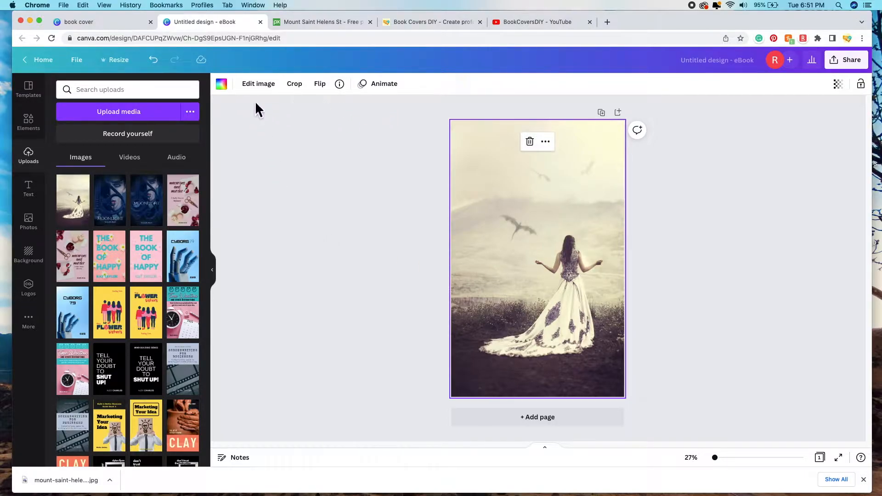
left_click(268, 88)
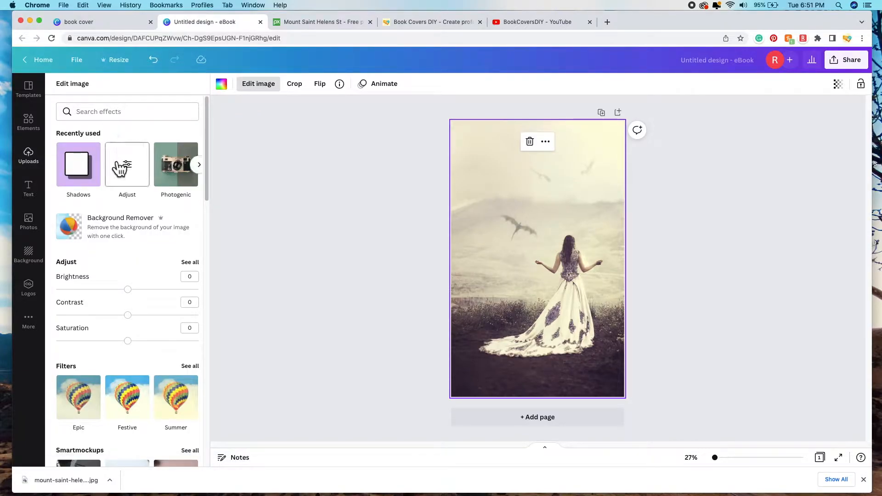
scroll(160, 242, "down", 4)
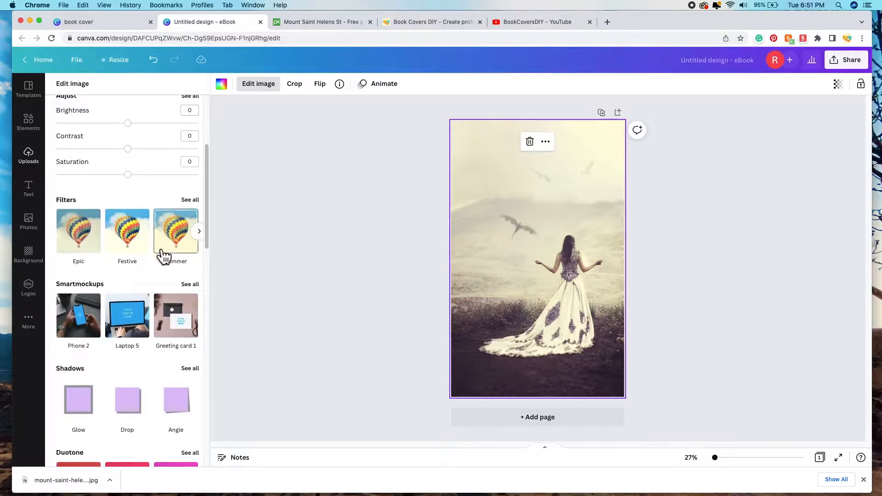
scroll(156, 245, "down", 1)
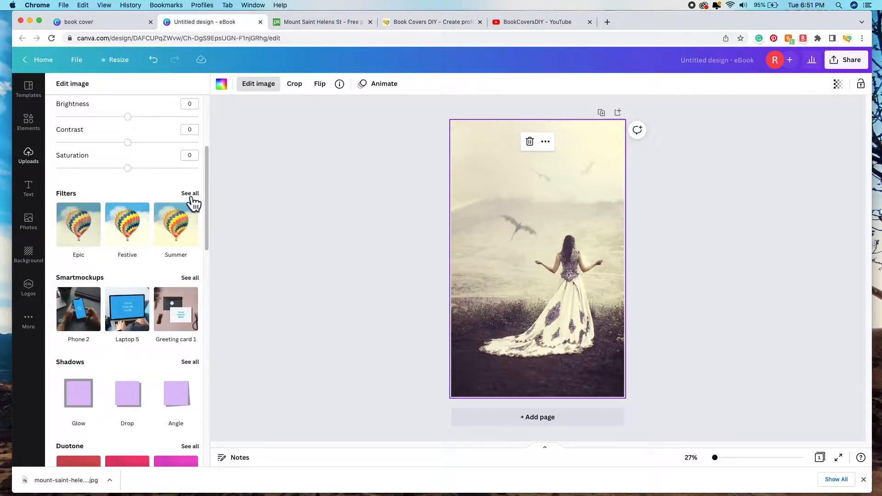
scroll(147, 256, "down", 3)
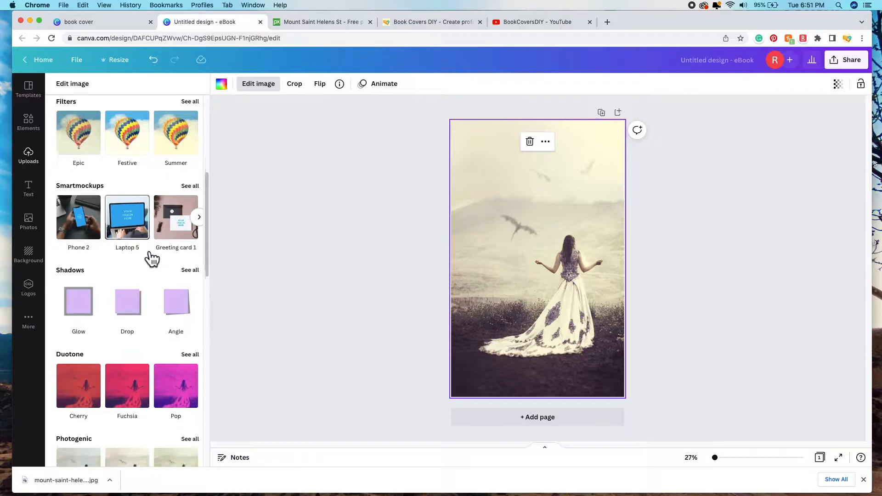
scroll(145, 253, "down", 6)
left_click(202, 269)
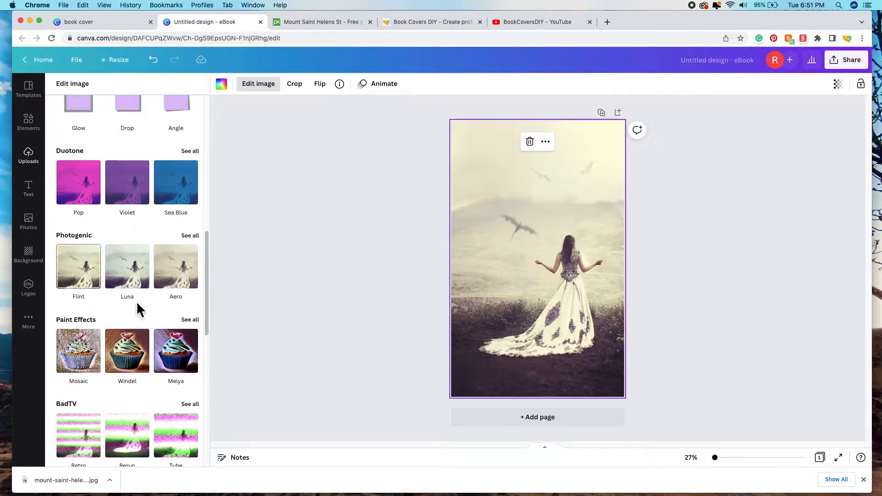
scroll(155, 300, "down", 2)
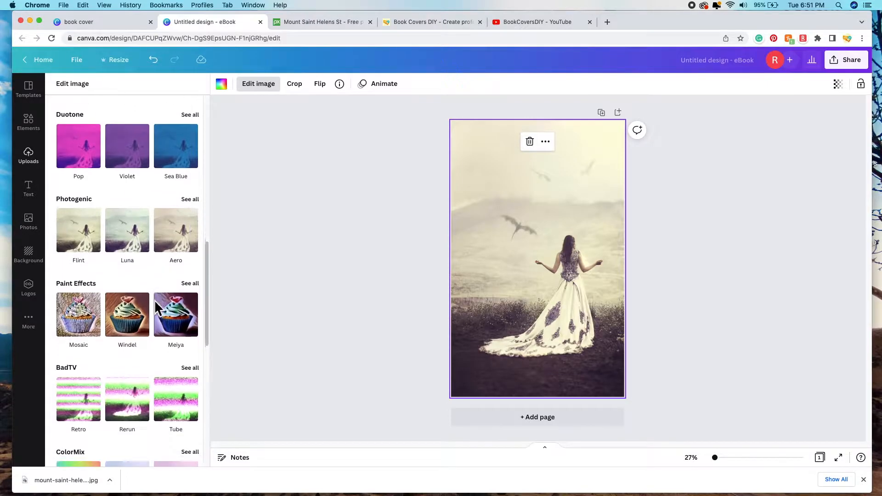
scroll(154, 302, "down", 2)
left_click(205, 271)
Step: Browse the Screen effects, then show every Photogenic filter
scroll(158, 308, "down", 2)
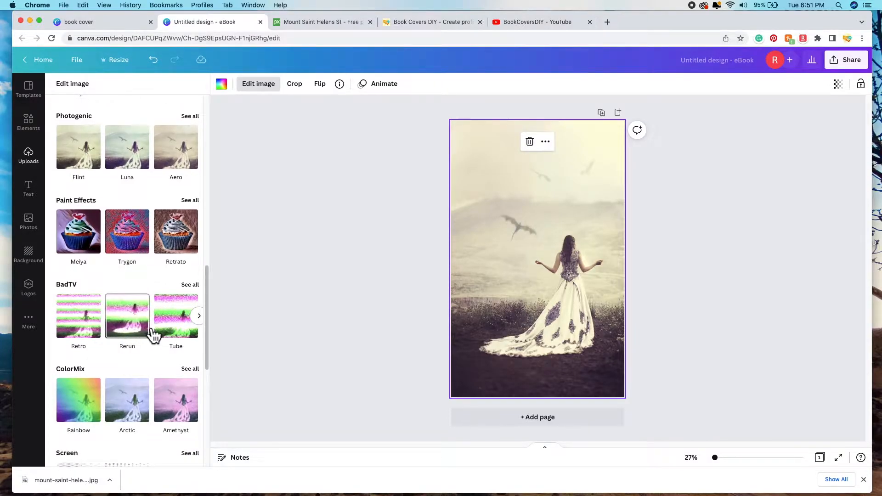
scroll(147, 361, "down", 4)
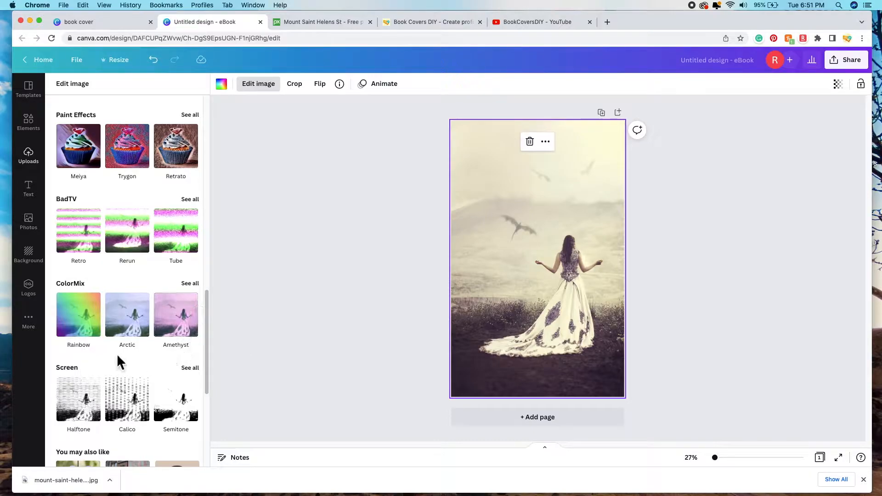
scroll(120, 359, "down", 2)
scroll(121, 363, "down", 1)
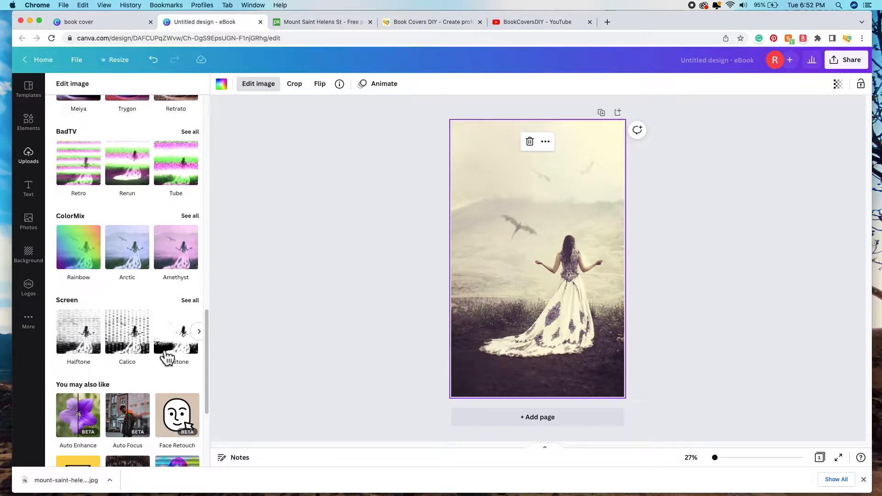
left_click(199, 331)
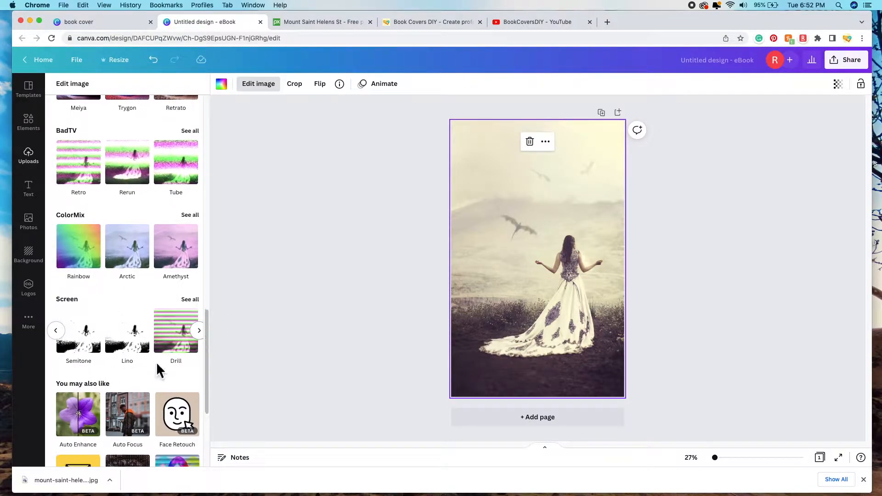
scroll(156, 362, "down", 3)
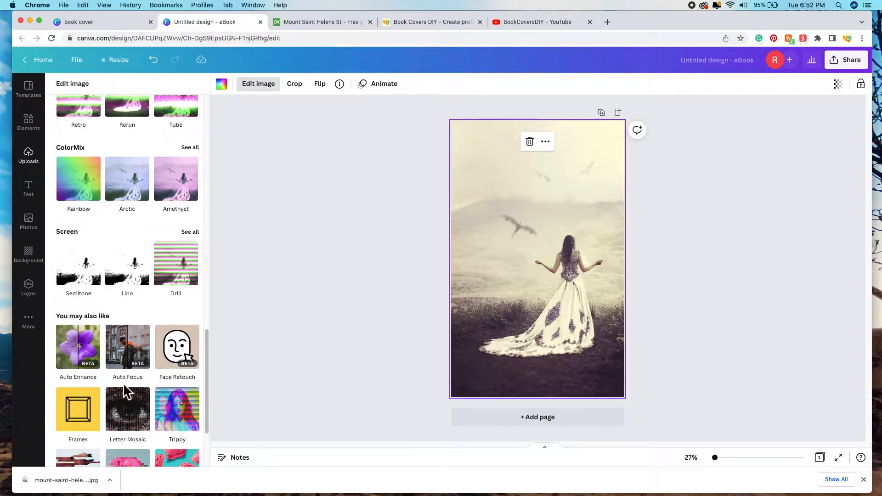
scroll(135, 308, "up", 7)
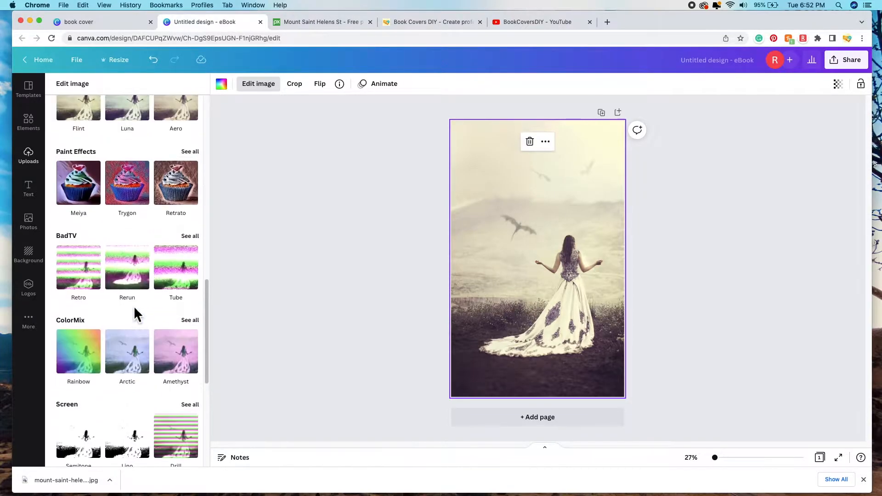
scroll(133, 306, "down", 4)
scroll(134, 306, "up", 8)
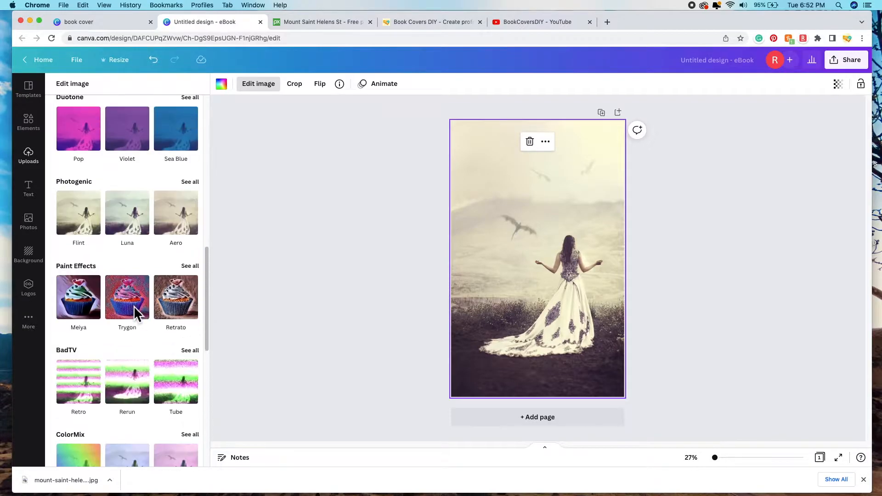
left_click(195, 182)
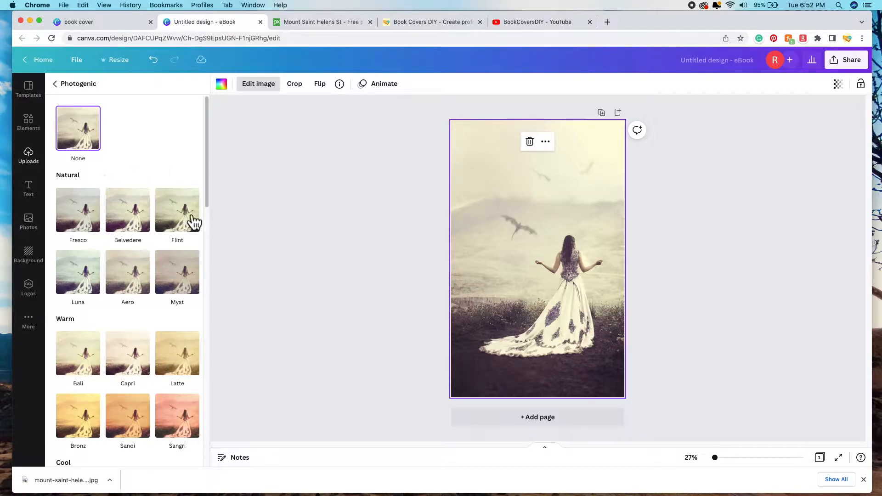
Step: Try the Sandi, Sangri and Antiq Photogenic filters, then settle on Retro
scroll(142, 269, "down", 8)
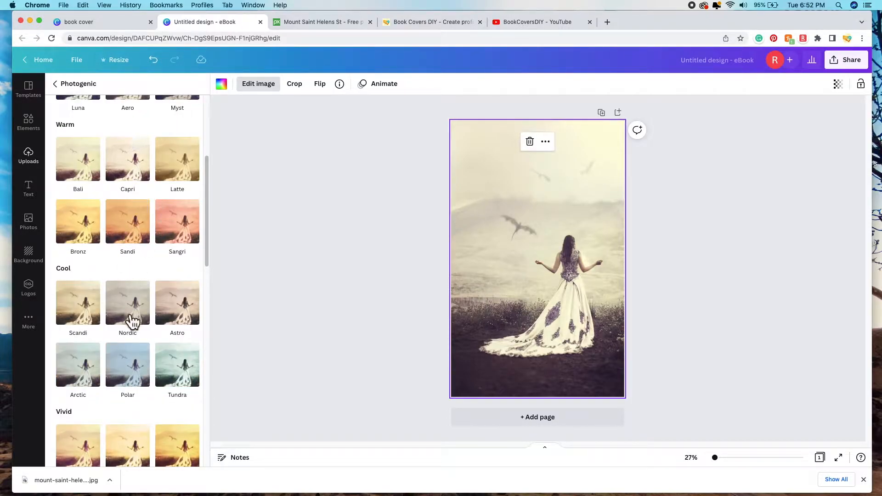
scroll(115, 332, "down", 5)
scroll(120, 343, "down", 9)
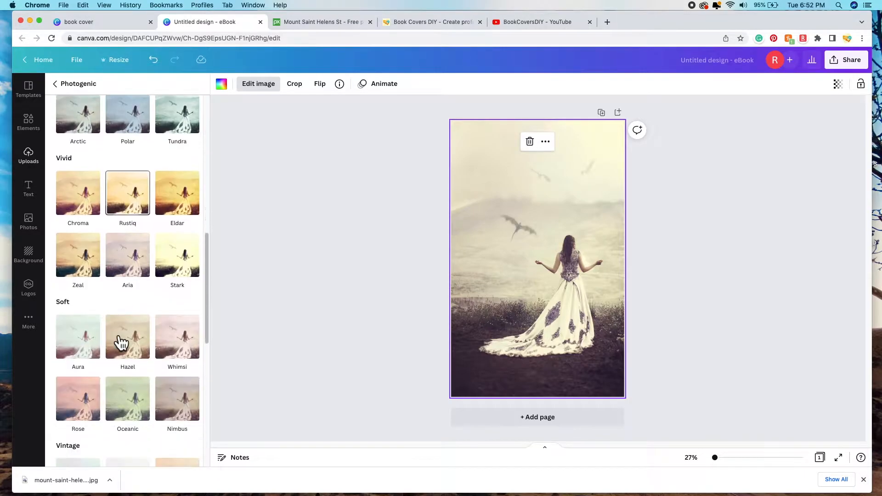
scroll(153, 326, "down", 6)
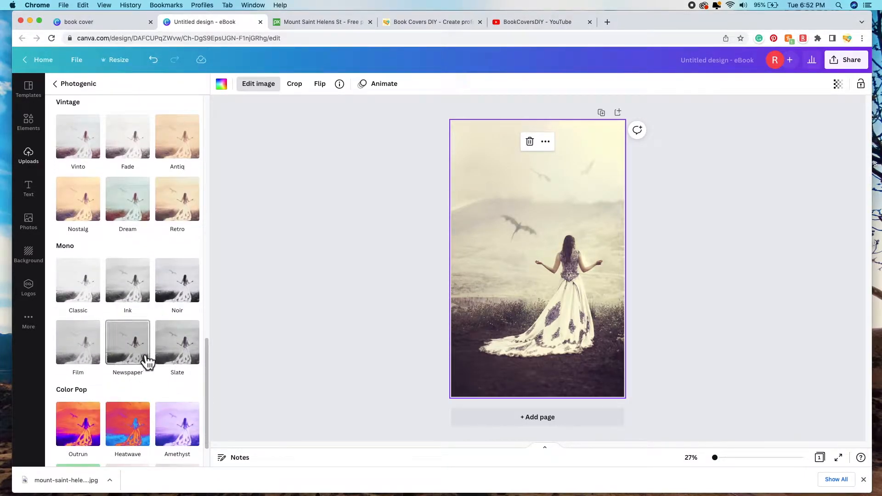
scroll(156, 358, "down", 2)
scroll(155, 322, "up", 7)
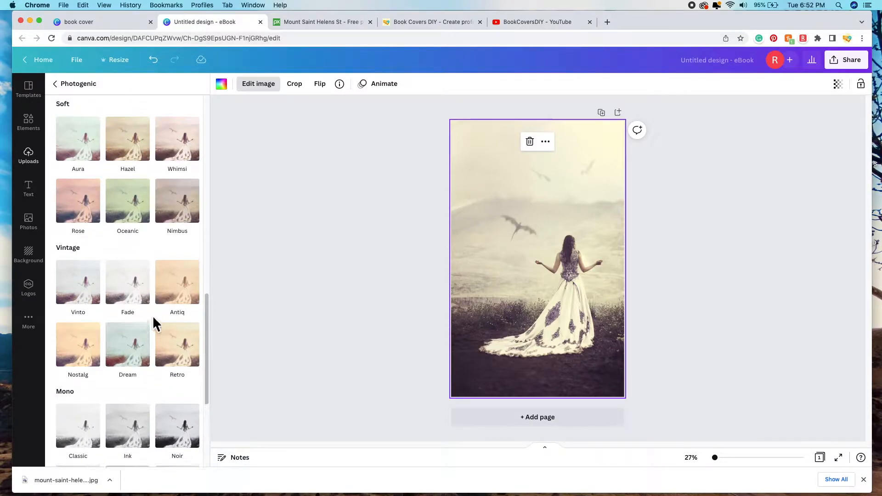
scroll(153, 315, "up", 3)
scroll(156, 322, "up", 8)
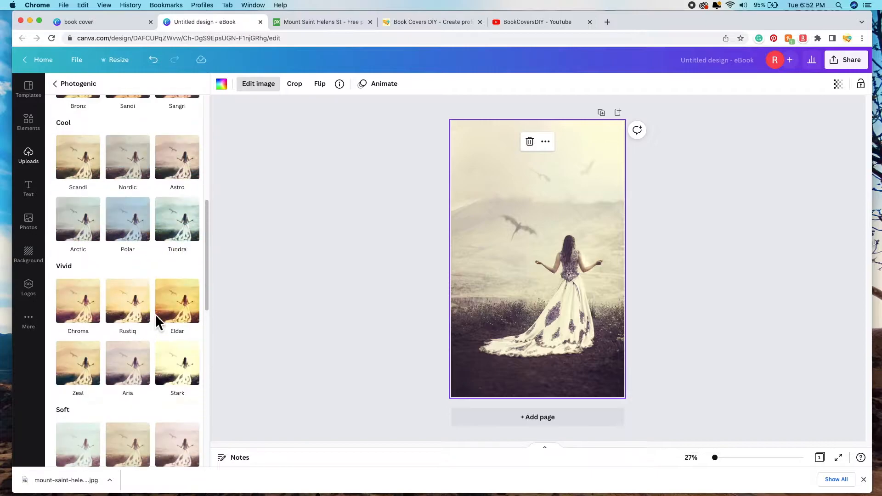
scroll(158, 271, "up", 5)
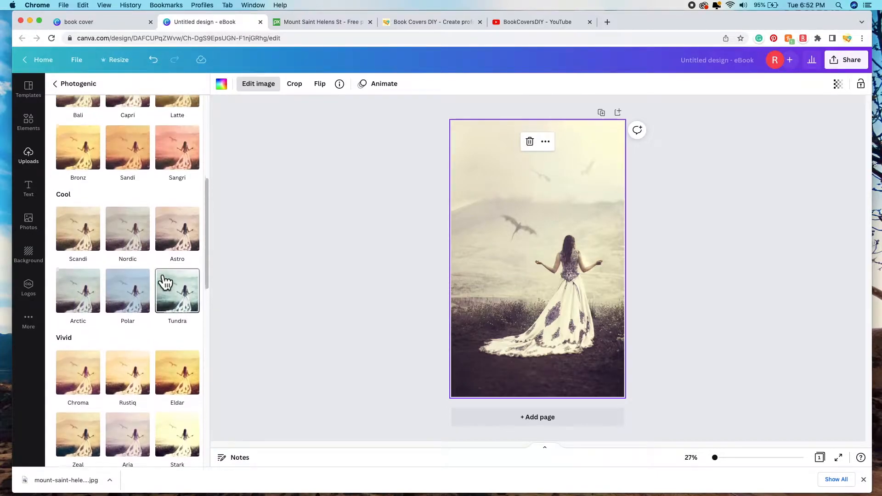
scroll(161, 294, "up", 2)
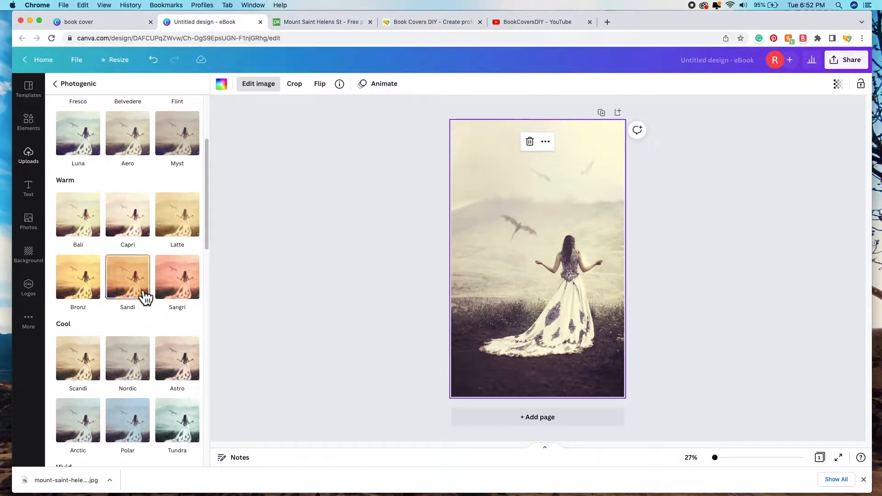
left_click(144, 294)
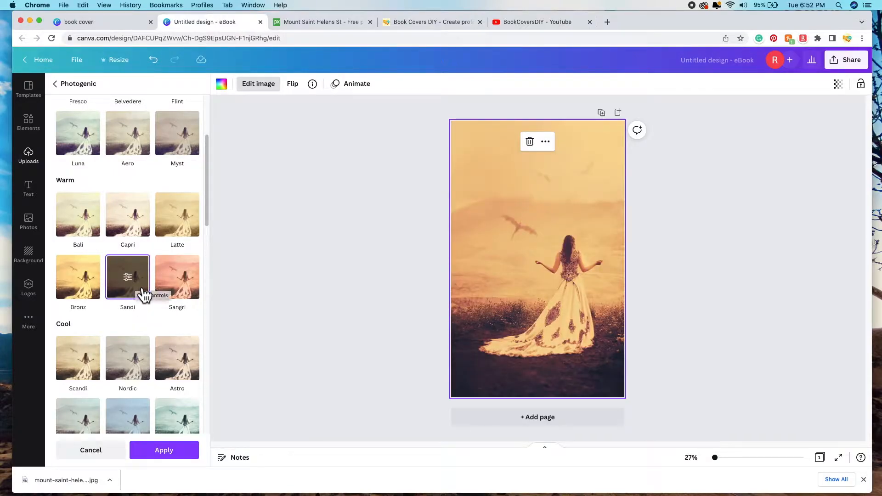
left_click(189, 291)
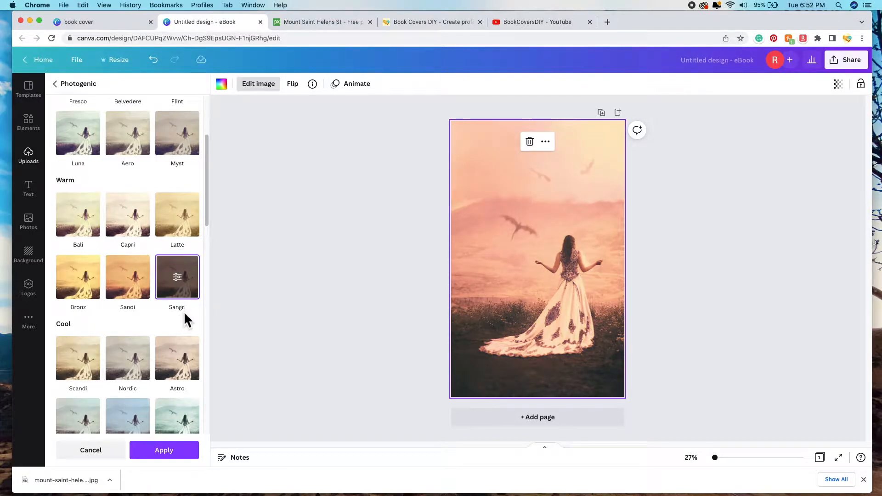
scroll(184, 317, "down", 5)
left_click(193, 328)
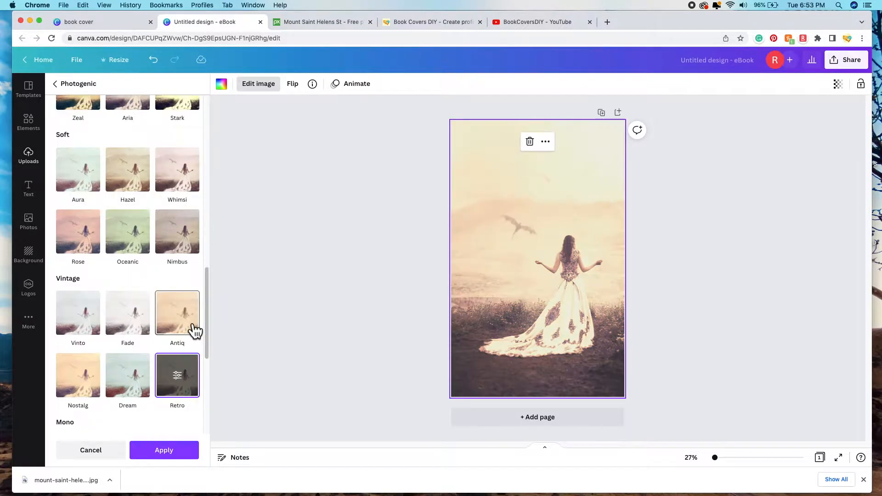
left_click(184, 389)
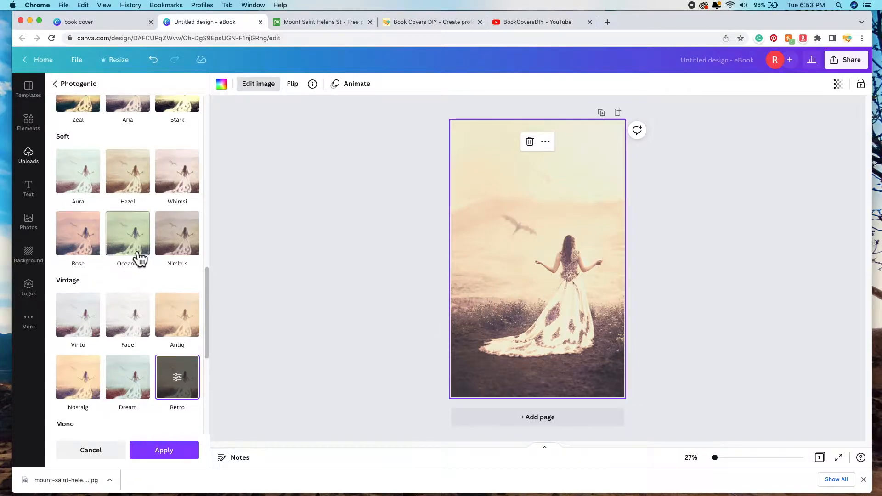
Step: Lower the Retro filter's intensity to 0.6 and apply it
scroll(138, 256, "up", 4)
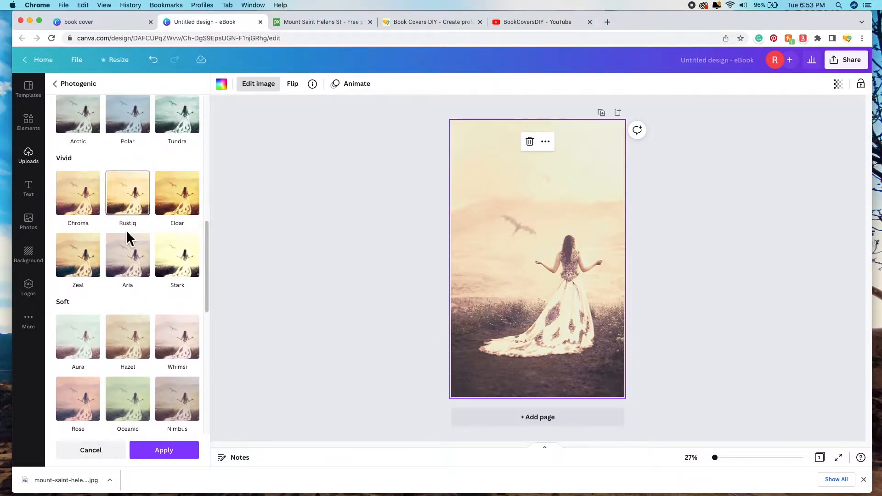
scroll(128, 232, "up", 4)
scroll(186, 306, "down", 9)
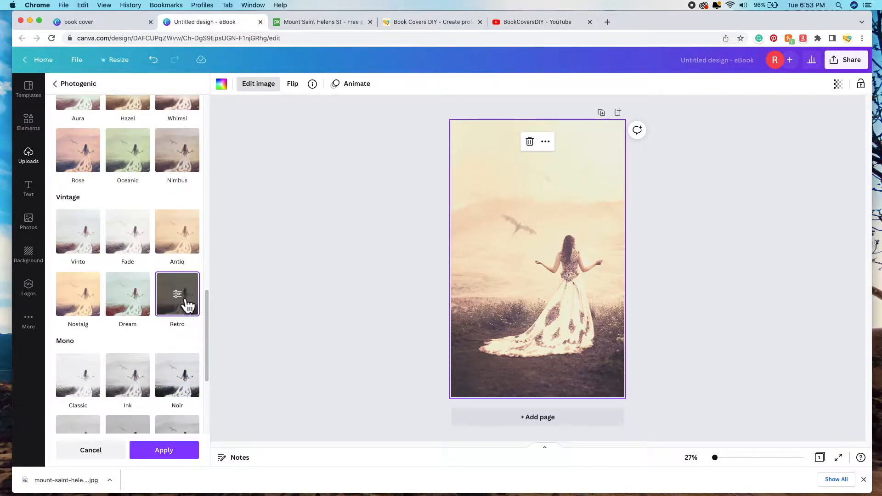
left_click(183, 301)
left_click_drag(205, 129, 152, 143)
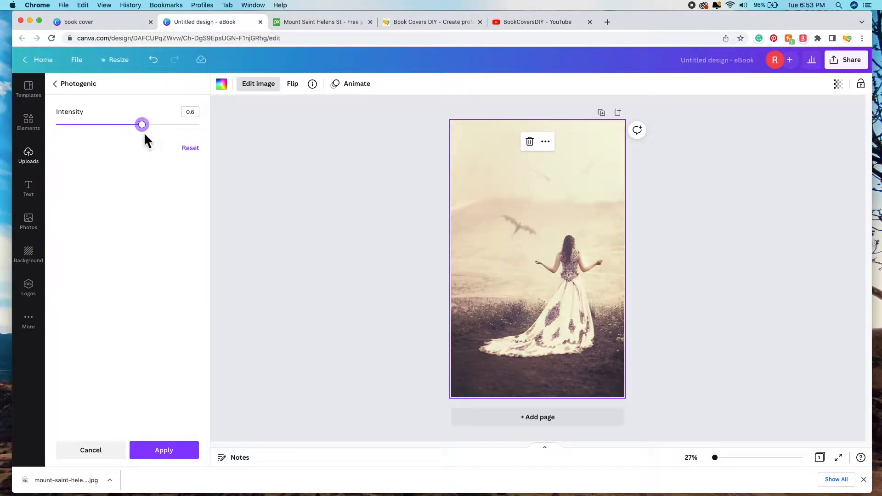
left_click(172, 455)
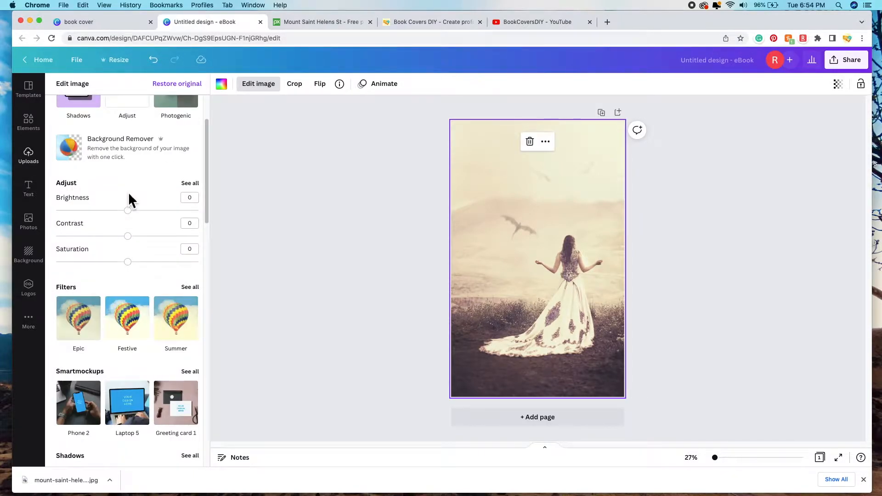
Step: Open the full photo adjustments and lower the brightness to -10
left_click(194, 184)
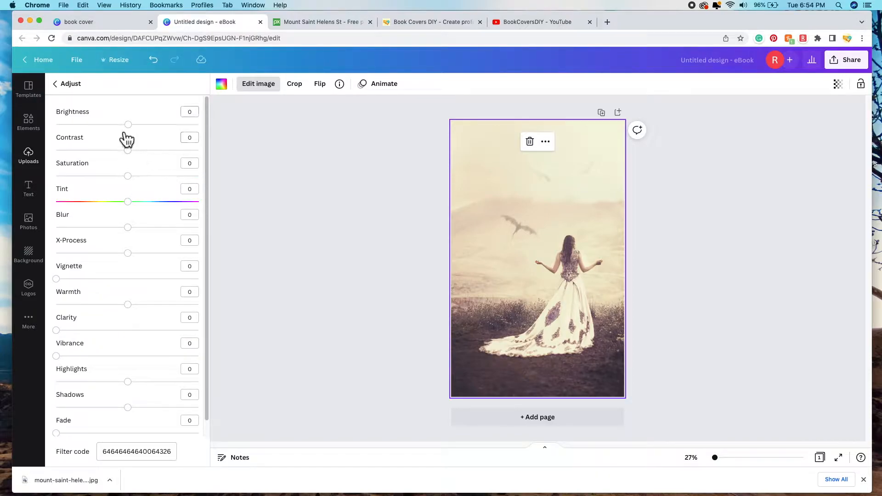
left_click(128, 125)
mouse_move(128, 125)
left_mouse_down()
mouse_move(182, 124)
mouse_move(120, 125)
left_mouse_up()
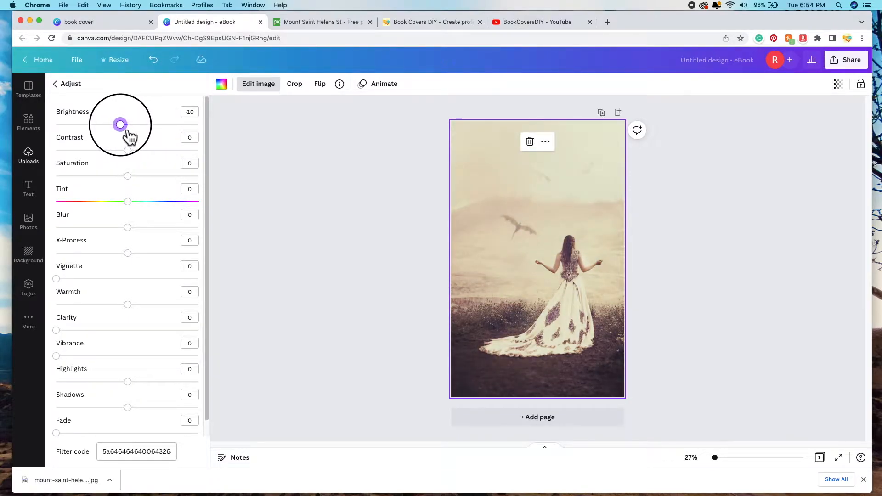
left_click_drag(130, 130, 138, 183)
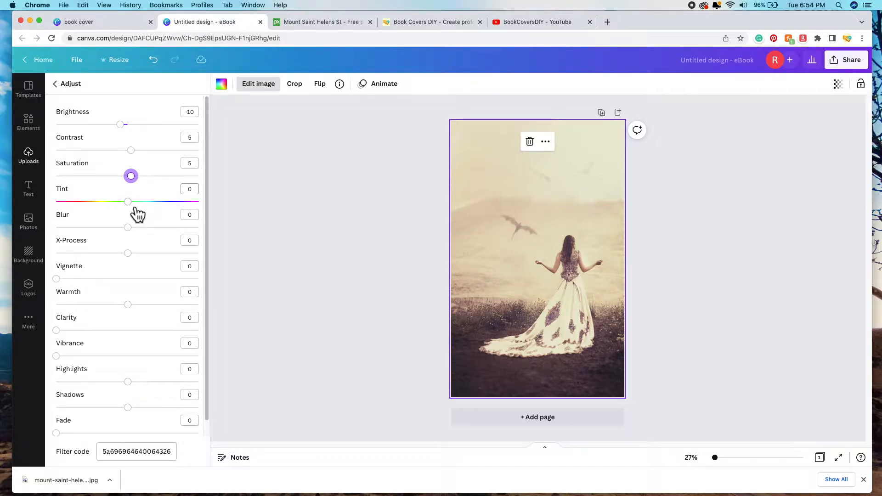
Step: Push the photo's tint fully right to 100 for a pink cast
mouse_move(137, 212)
left_mouse_down()
mouse_move(213, 220)
mouse_move(55, 219)
mouse_move(136, 221)
left_mouse_up()
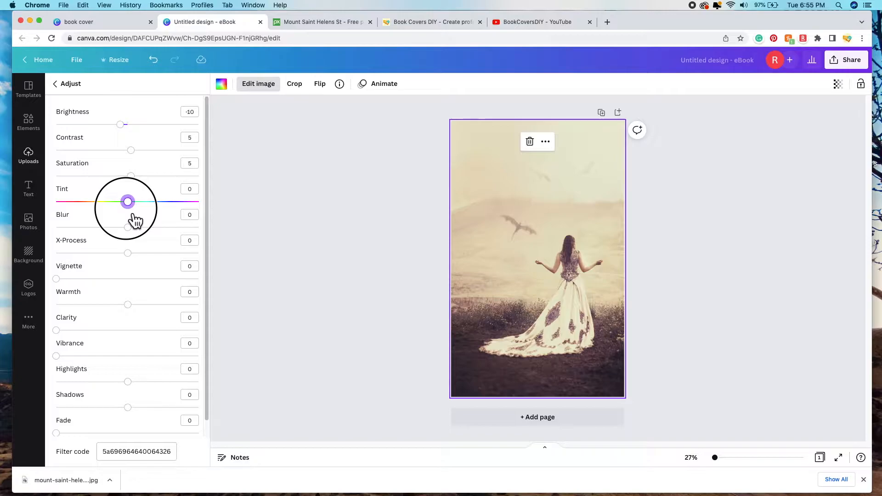
left_click_drag(136, 221, 64, 219)
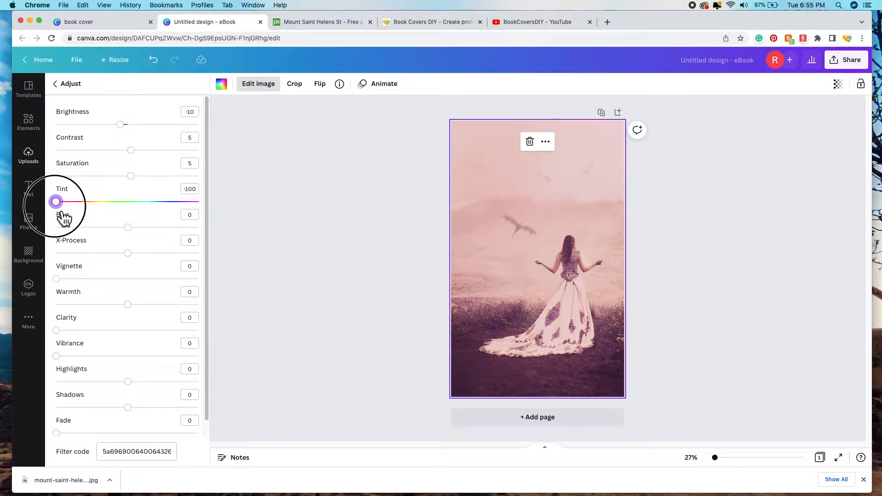
left_click_drag(64, 219, 219, 223)
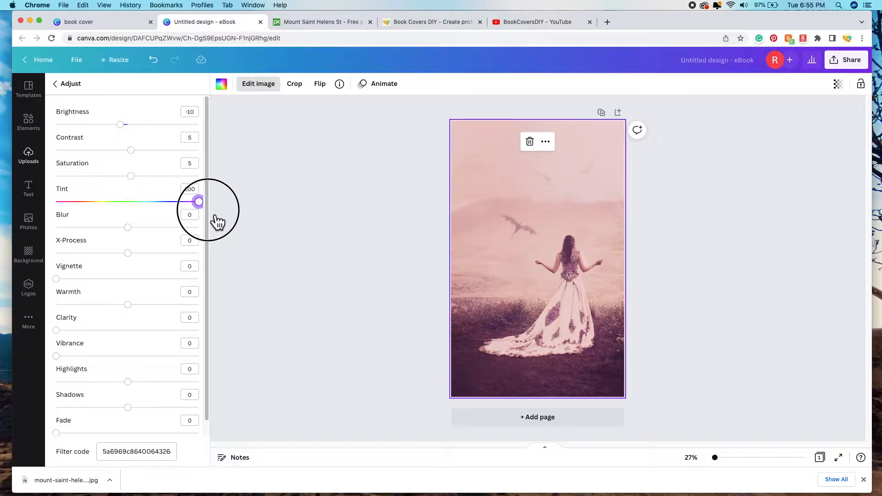
left_click_drag(218, 222, 210, 214)
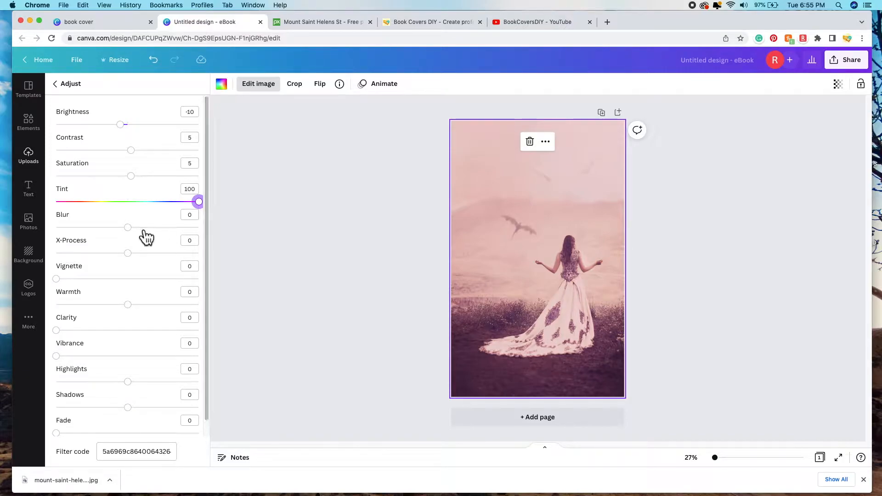
key("Tab")
Step: Add a vignette eased back to 50, testing vibrance and leaving it at 0
left_click_drag(65, 288, 219, 297)
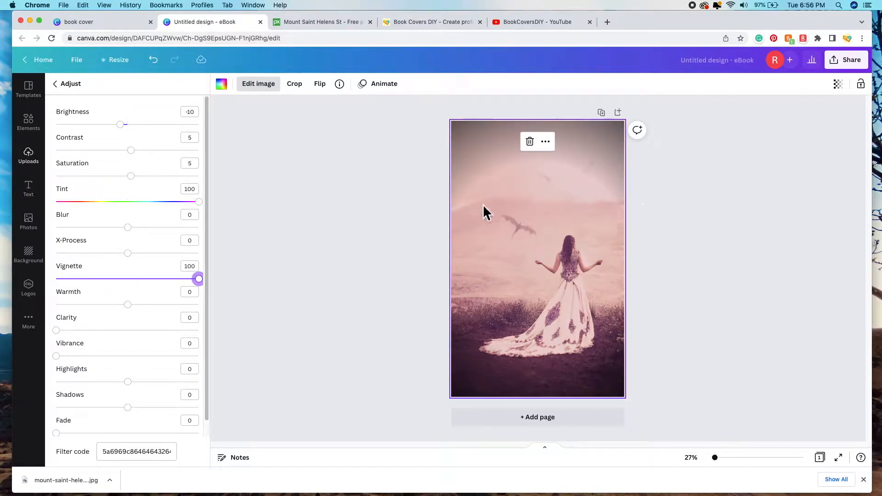
left_click_drag(210, 290, 137, 319)
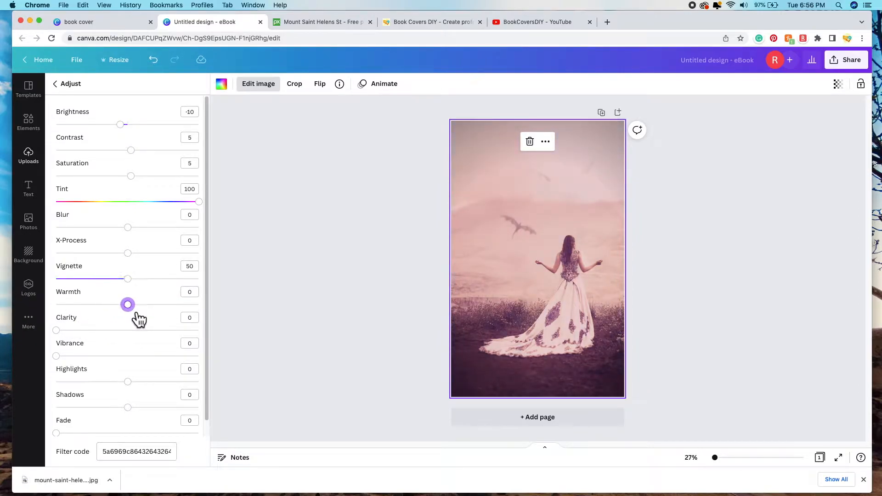
scroll(92, 325, "down", 1)
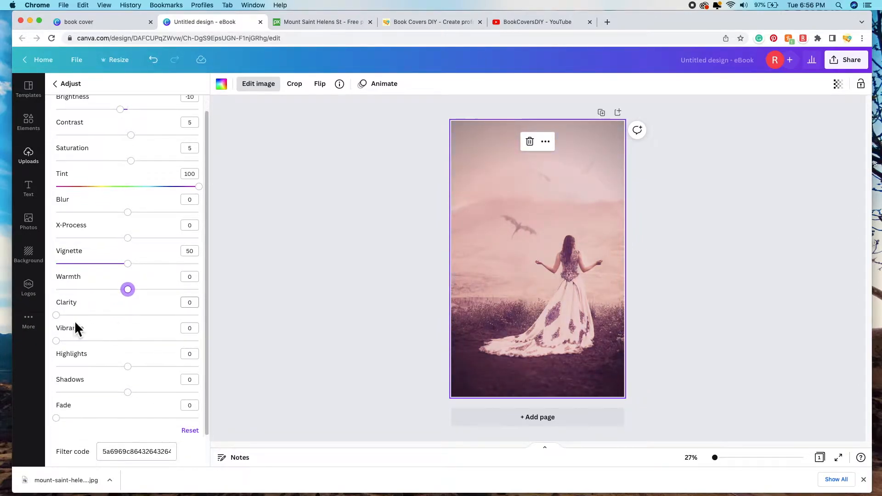
left_click(66, 344)
left_click_drag(71, 353, 43, 356)
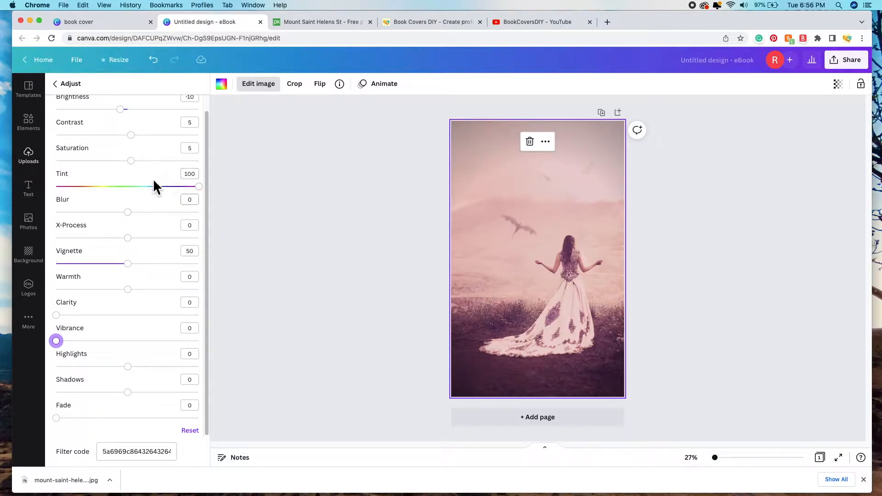
Step: Leave the Adjust panel and close the image editing options
scroll(158, 286, "up", 1)
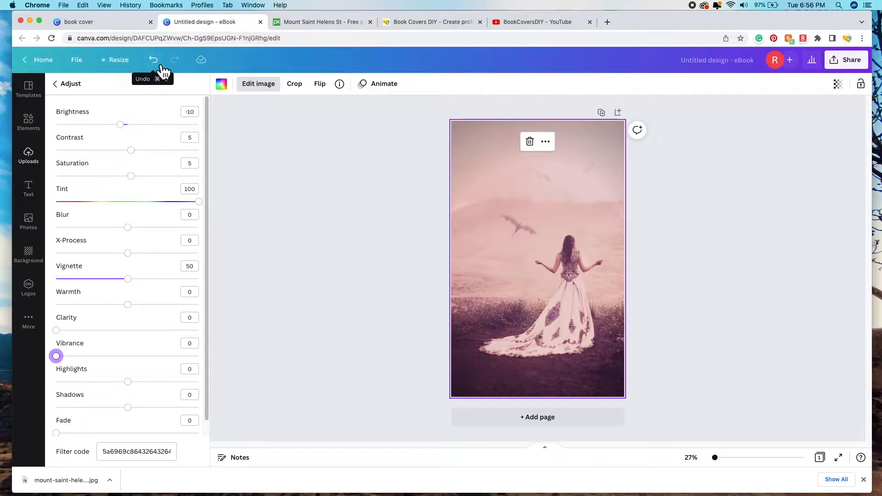
left_click(71, 85)
scroll(101, 151, "up", 2)
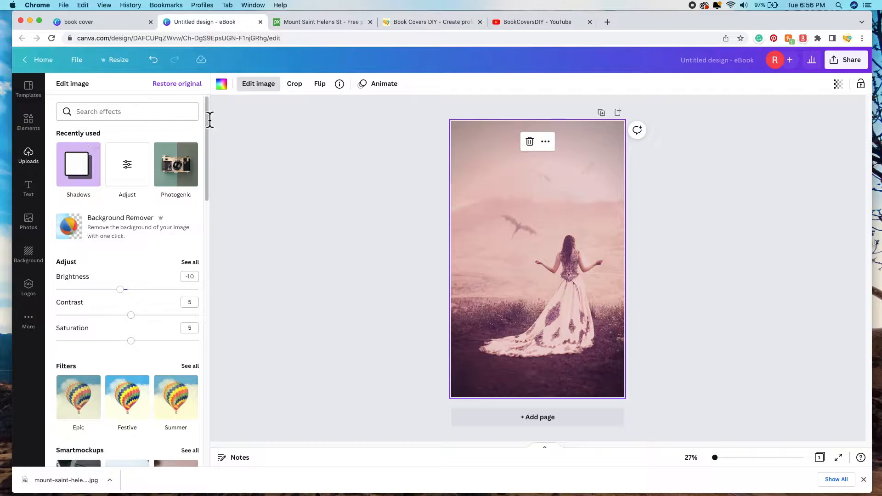
left_click(263, 90)
Step: Deselect the photo and browse the Text panel's headings and font combinations
left_click(329, 185)
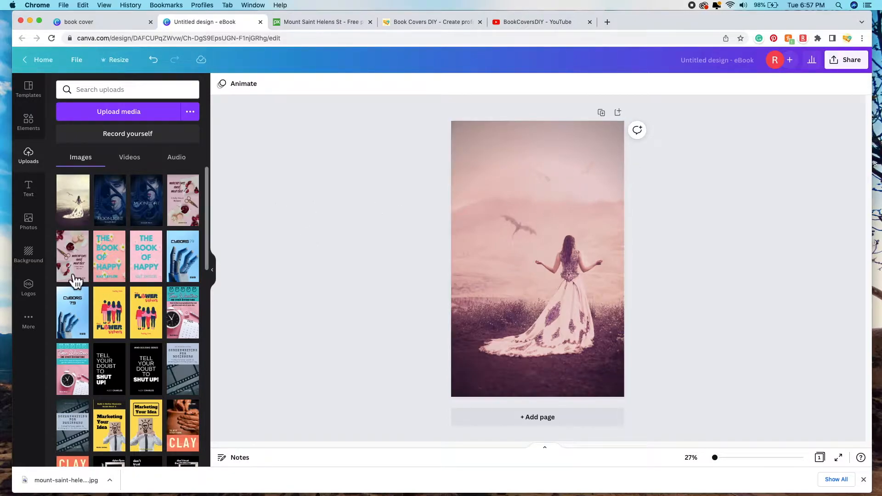
left_click(32, 193)
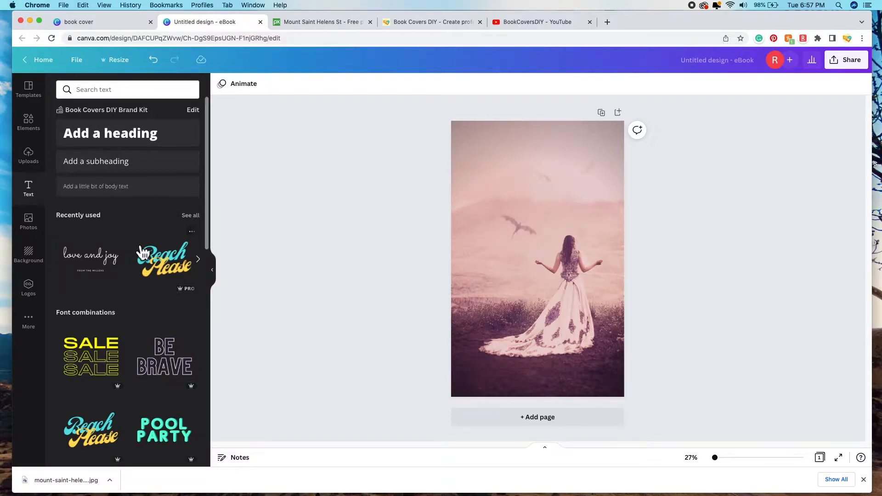
scroll(133, 297, "down", 3)
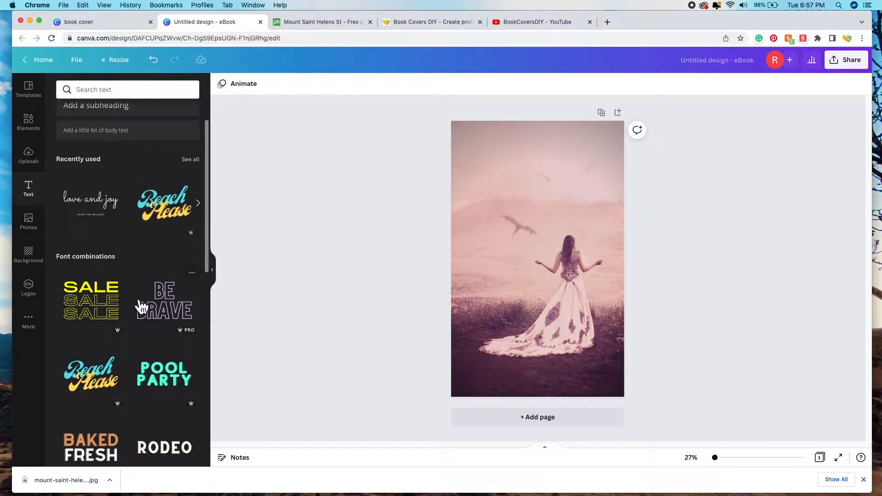
scroll(138, 305, "down", 3)
scroll(141, 307, "down", 3)
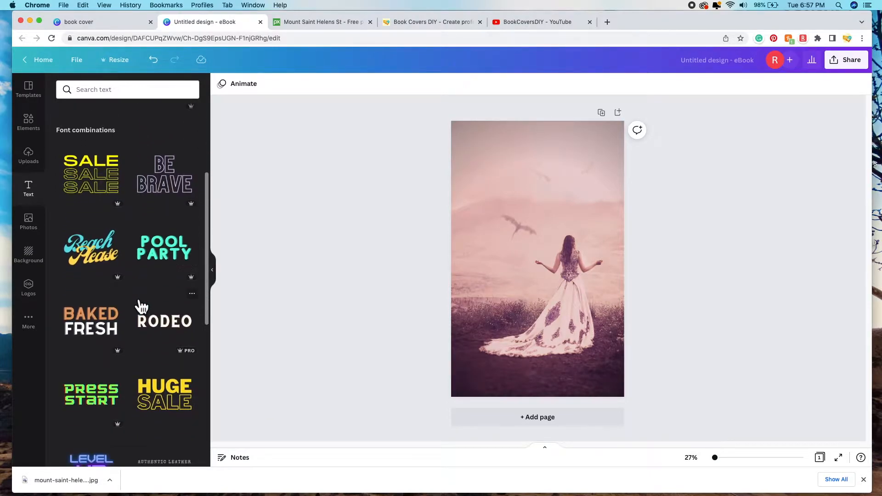
scroll(142, 307, "down", 1)
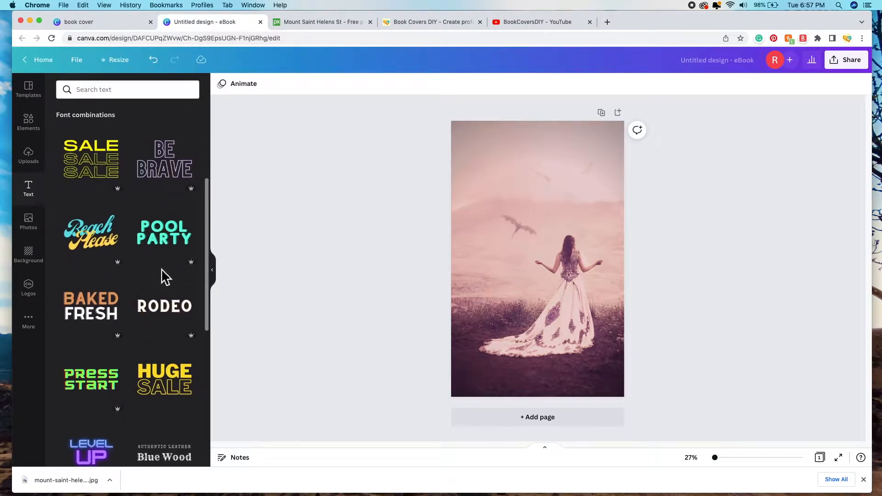
scroll(144, 340, "down", 3)
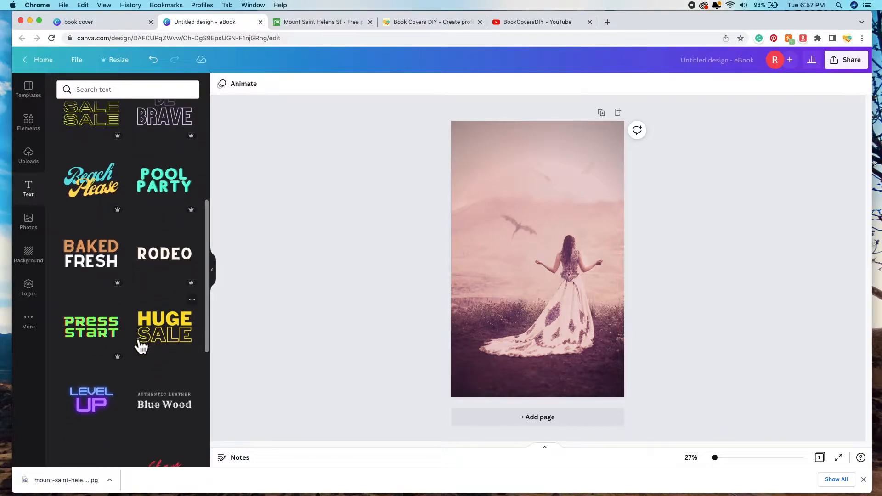
scroll(143, 343, "down", 4)
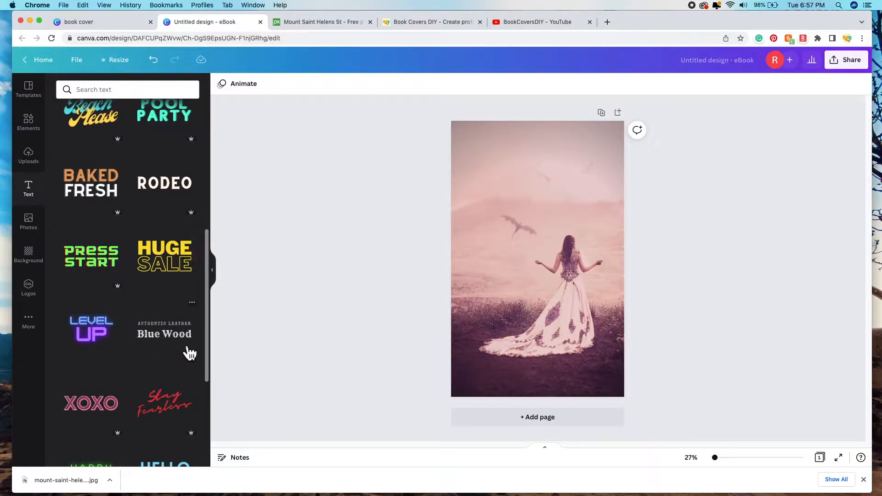
scroll(197, 189, "down", 3)
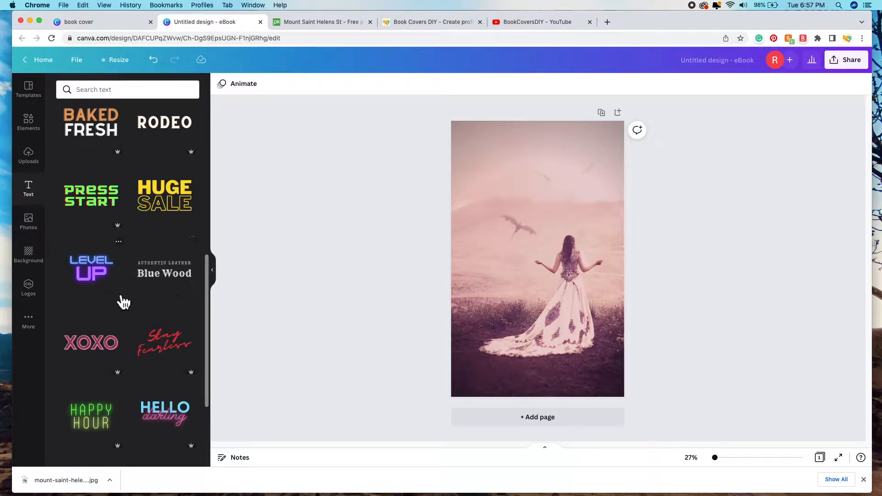
scroll(119, 297, "down", 15)
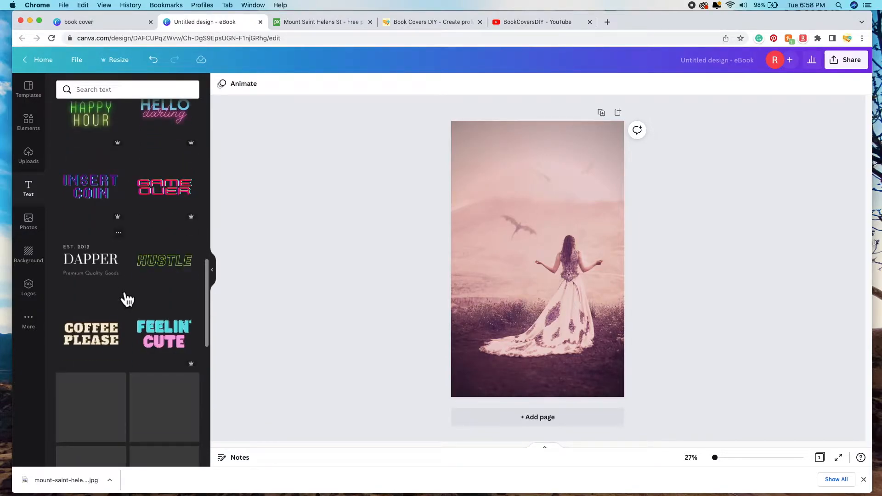
scroll(119, 346, "down", 1)
scroll(119, 346, "down", 8)
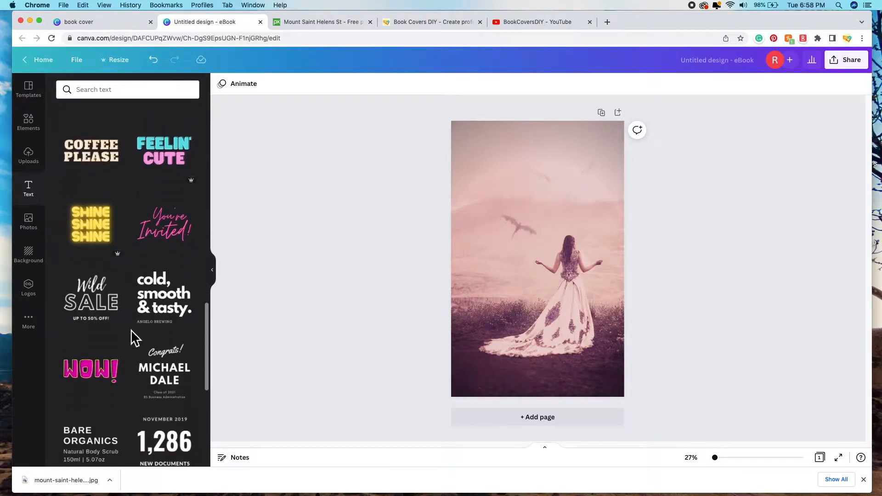
scroll(131, 330, "up", 20)
scroll(131, 330, "up", 4)
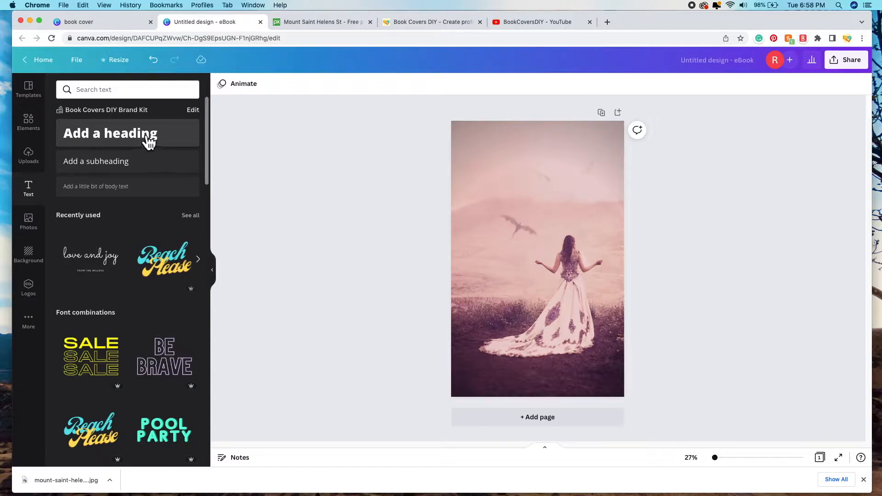
Step: Add a heading at the top of the cover reading 'Dragon' / 'Princess' on two lines
left_click(161, 145)
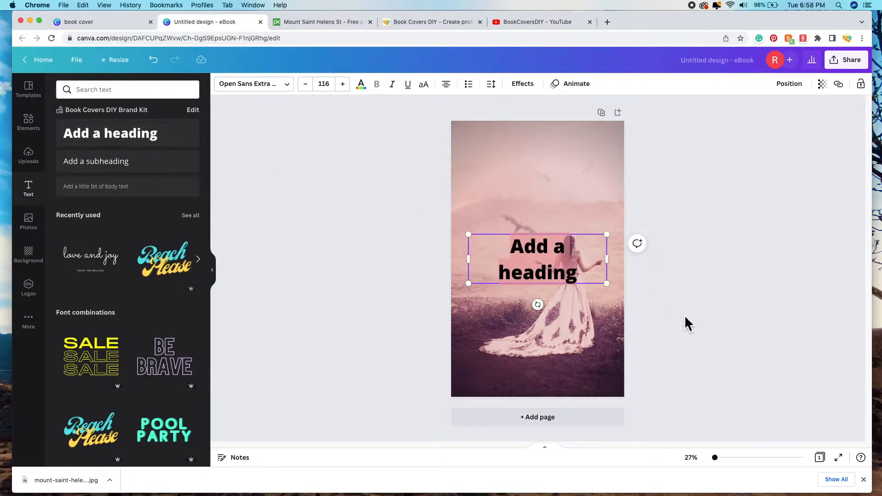
left_click_drag(540, 267, 536, 180)
double_click(584, 185)
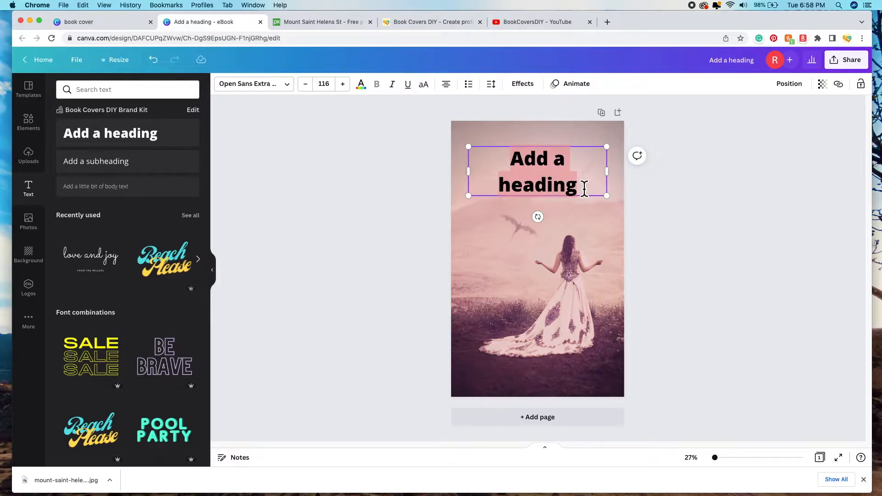
key("BackSpace")
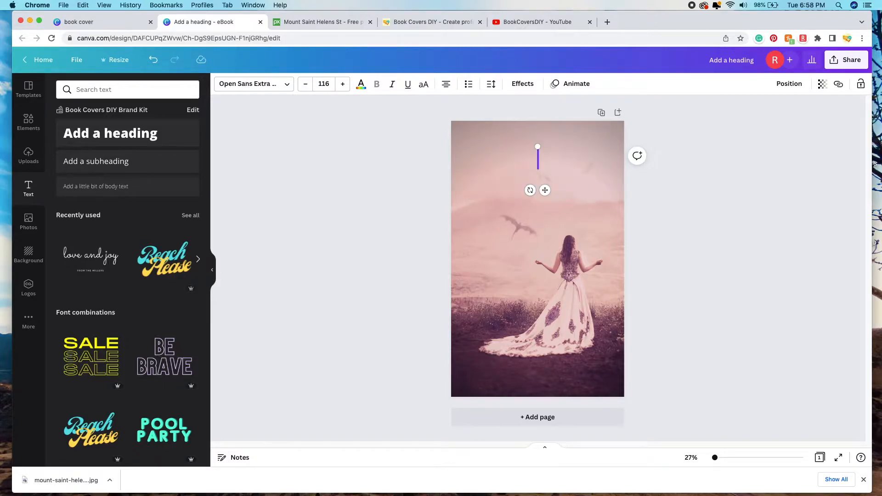
type("Dragon")
key("Return")
type("Pri")
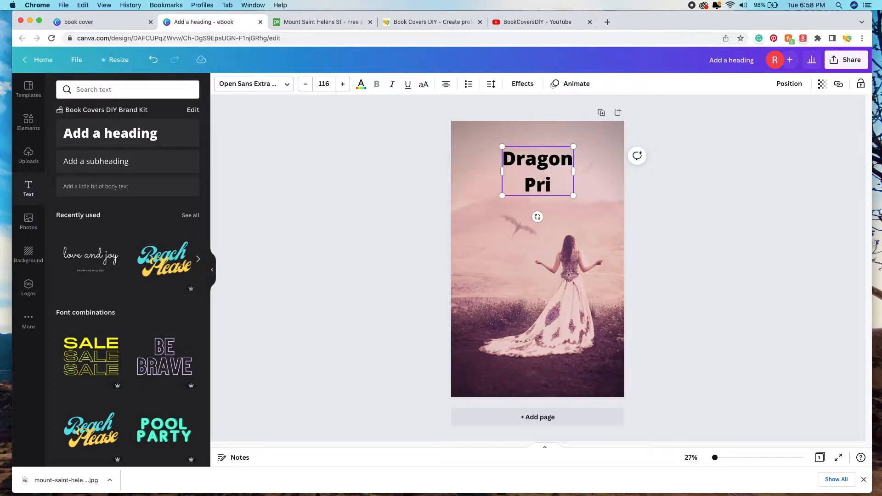
type("ncess")
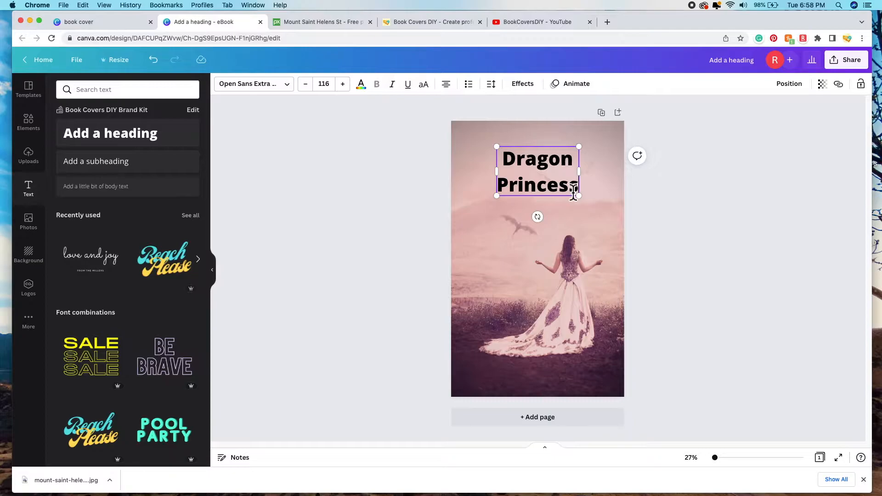
Step: Set the title to font size 144 and centre it horizontally on the cover
left_click_drag(583, 202, 605, 221)
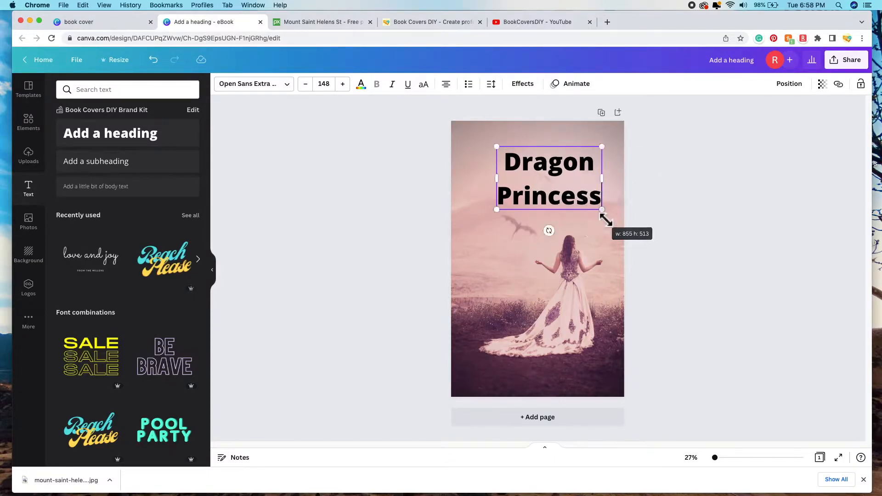
left_click(335, 86)
scroll(350, 252, "down", 5)
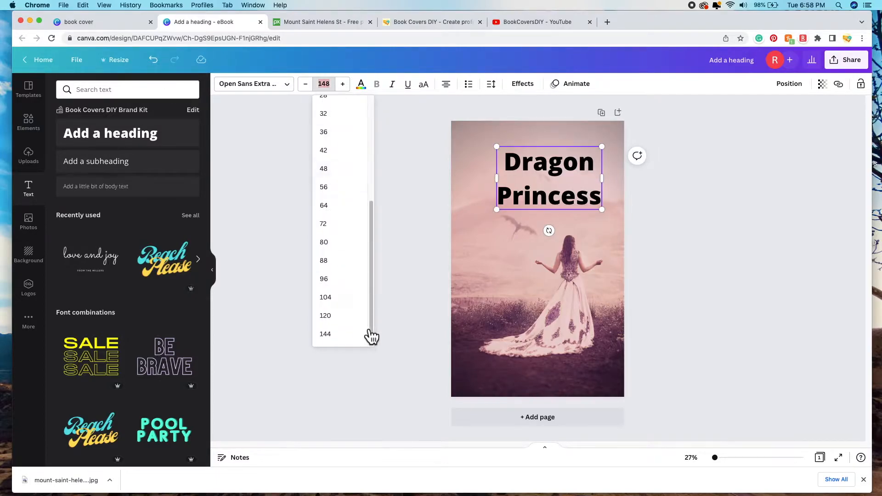
left_click(343, 336)
left_click(343, 84)
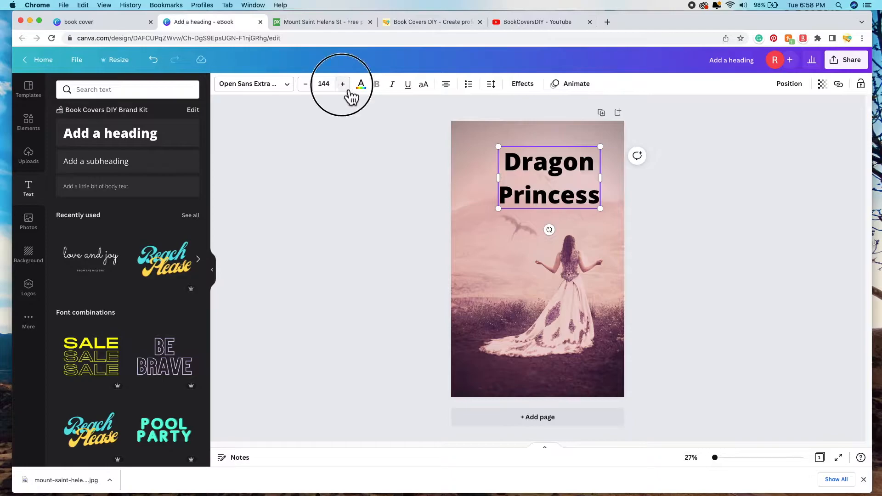
left_click(314, 90)
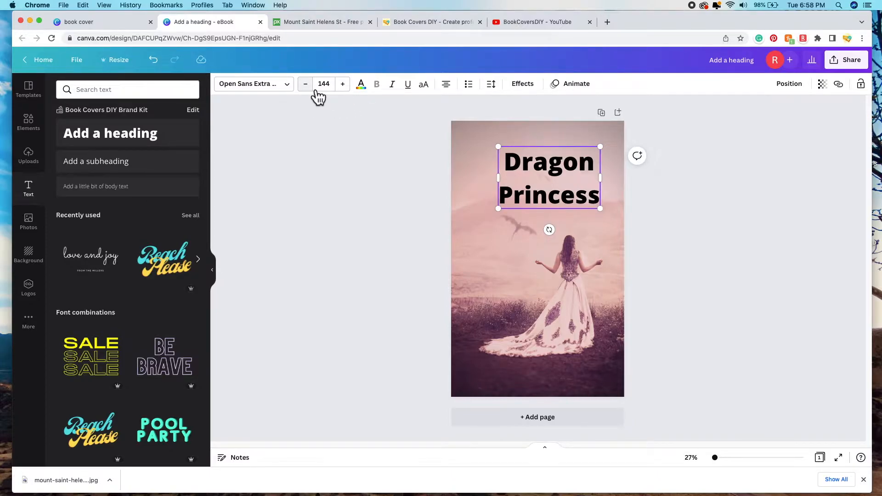
left_click_drag(575, 191, 561, 191)
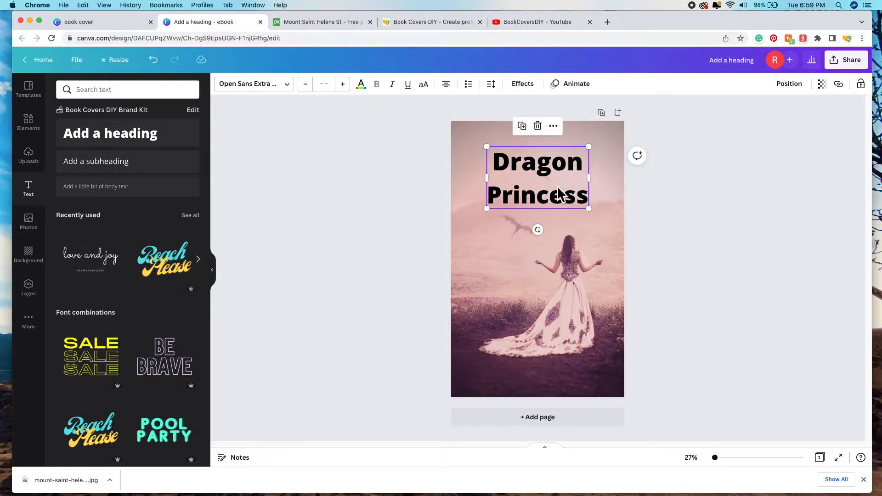
key("Escape")
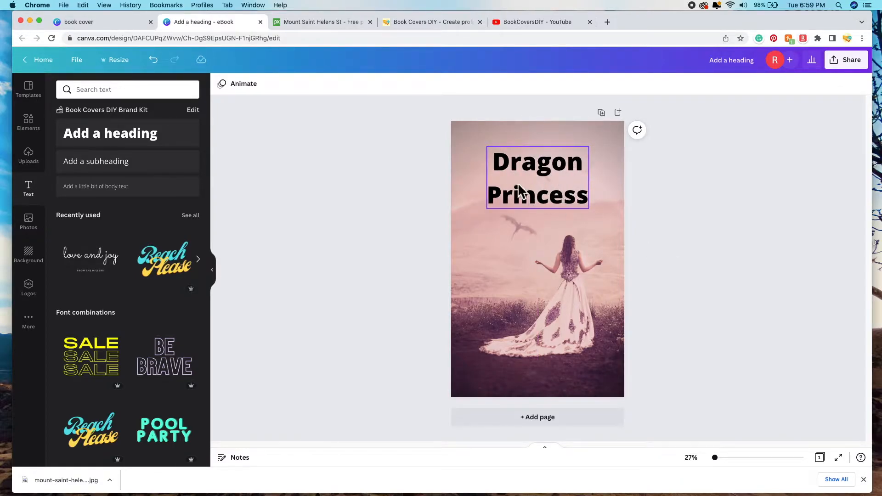
left_click(552, 192)
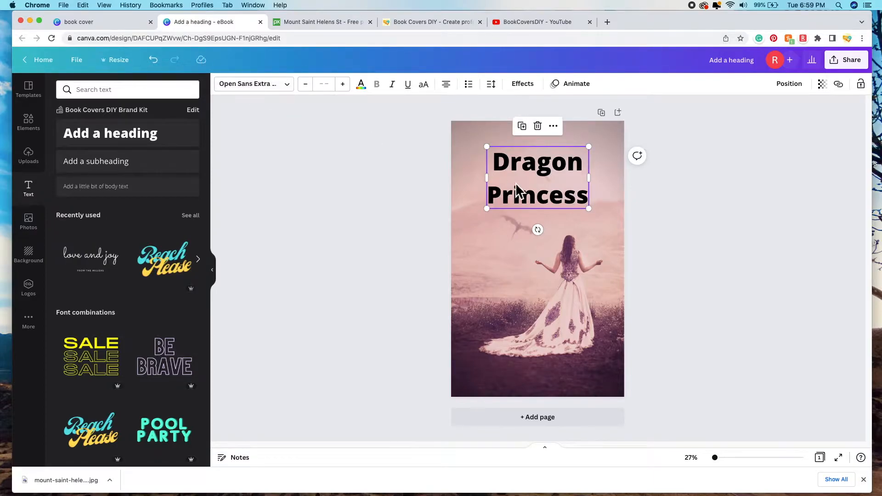
Step: Set the title in the Allura script font and enlarge it to size 209
left_click(293, 88)
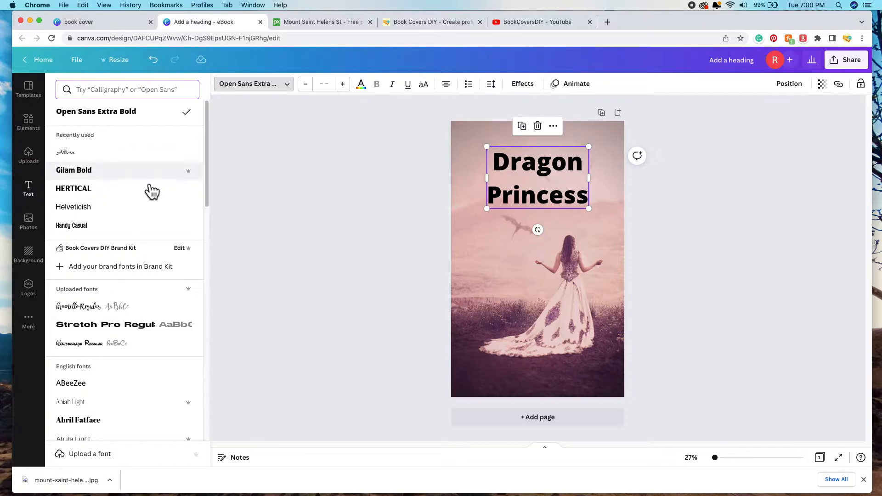
scroll(154, 280, "down", 3)
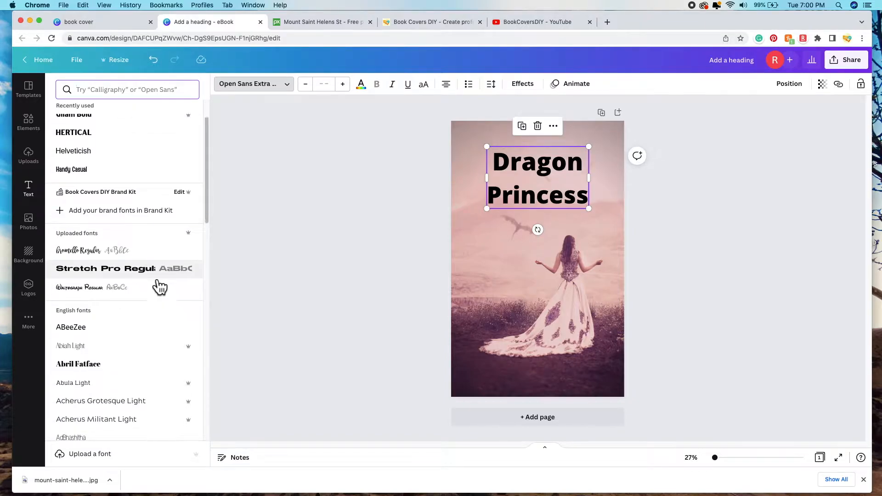
scroll(160, 288, "down", 2)
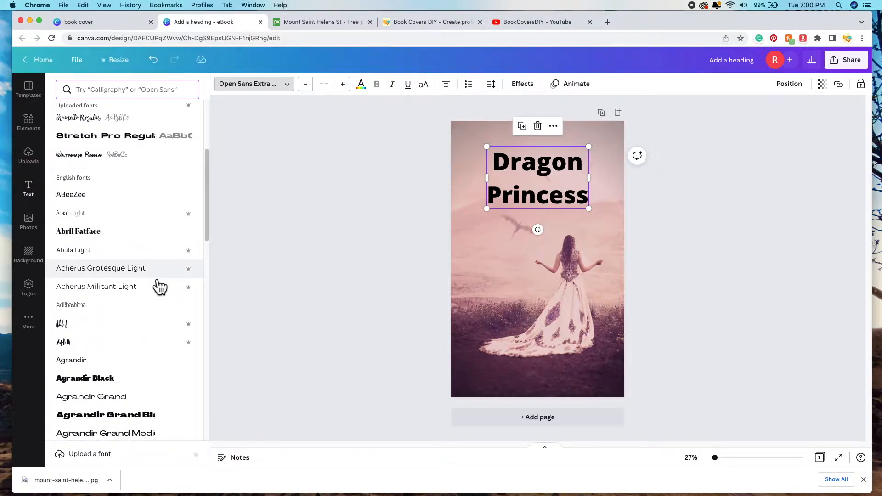
scroll(160, 287, "down", 2)
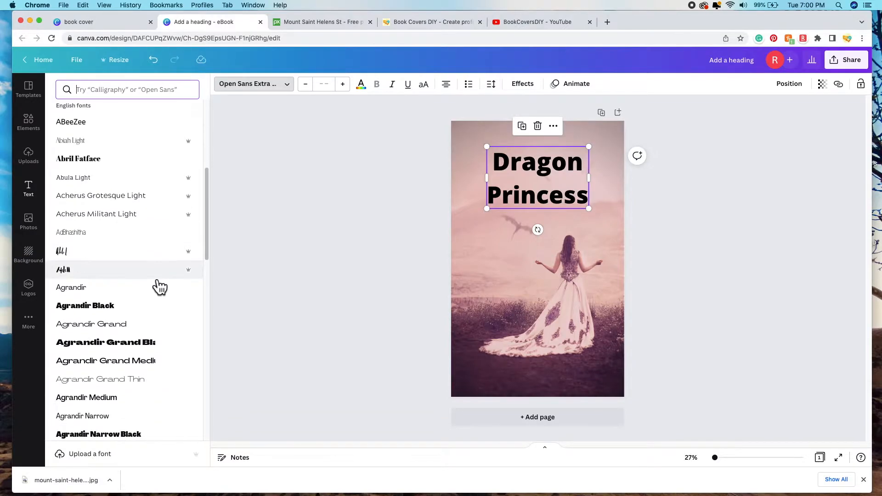
scroll(159, 286, "down", 3)
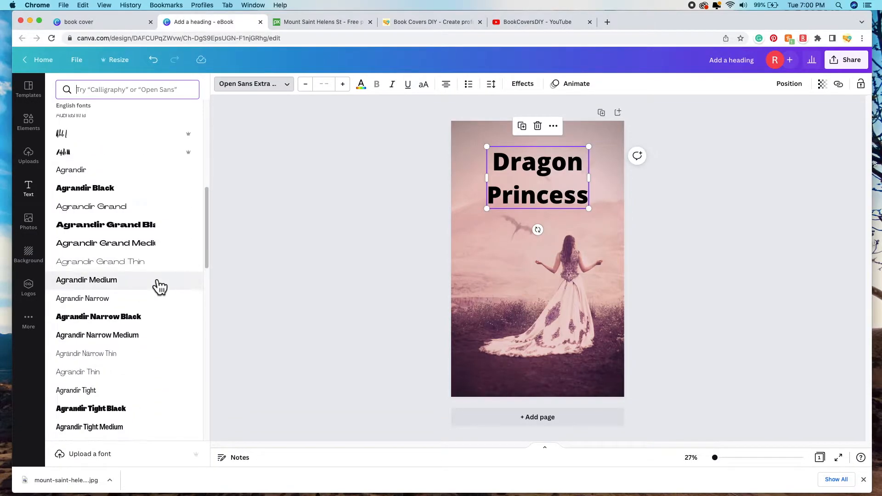
scroll(186, 200, "up", 2)
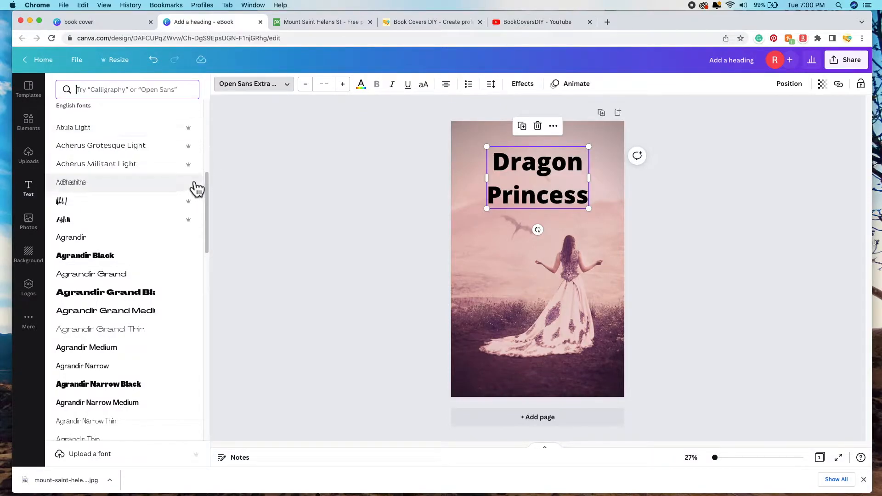
scroll(195, 191, "down", 3)
scroll(189, 243, "down", 5)
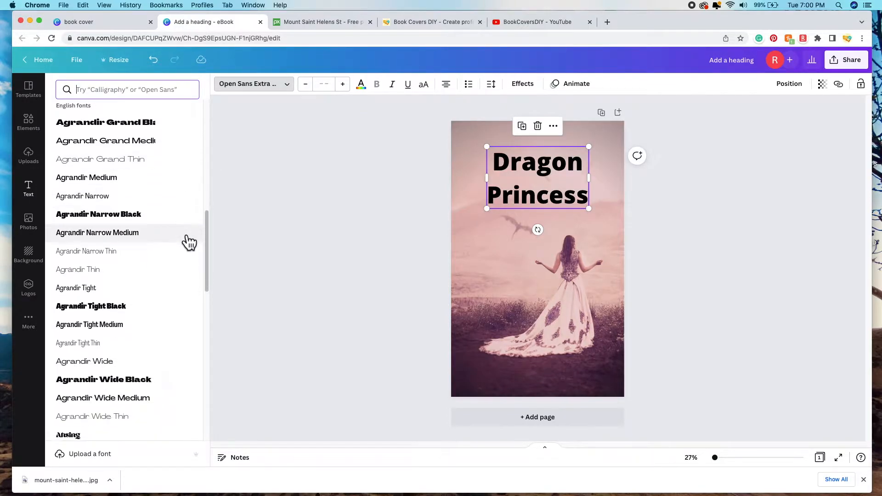
scroll(193, 321, "down", 12)
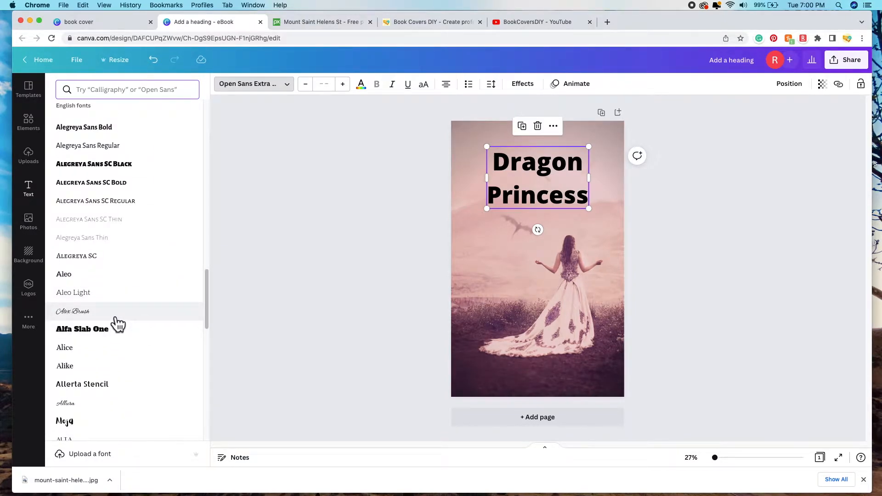
left_click(116, 317)
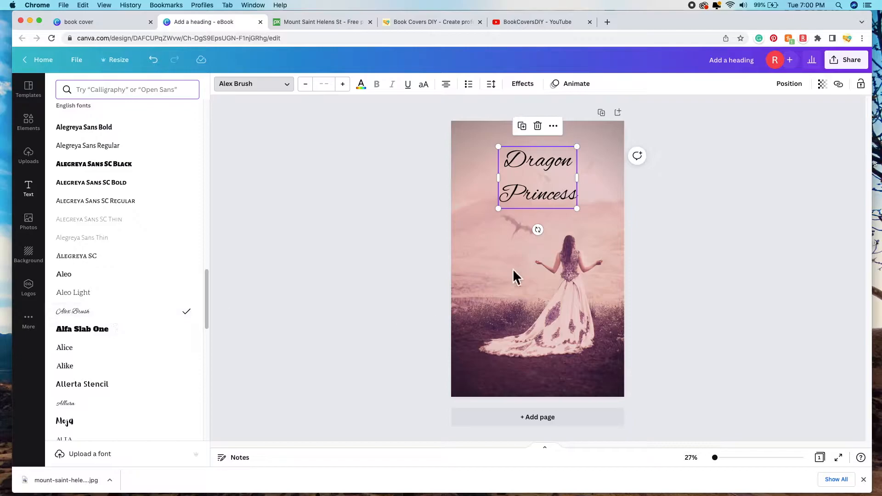
left_click_drag(577, 209, 613, 238)
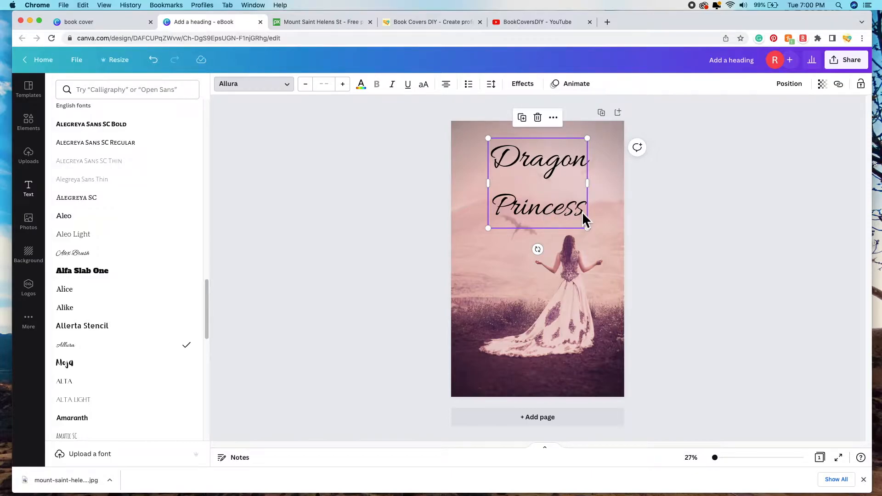
left_click(584, 213)
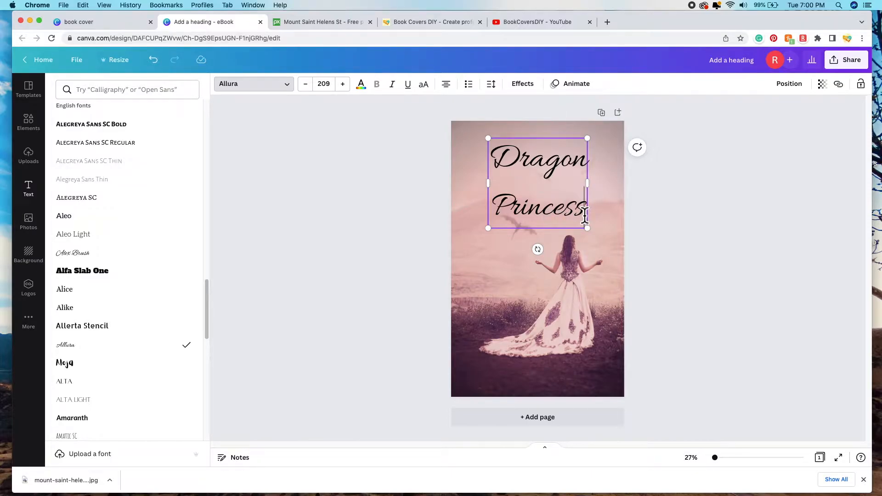
Step: Cut the title down to 'Dragon', reposition it at the top, and enlarge it to 206
key("BackSpace")
key("BackSpace")
key("BackSpace")
key("BackSpace")
key("BackSpace")
key("BackSpace")
key("BackSpace")
key("BackSpace")
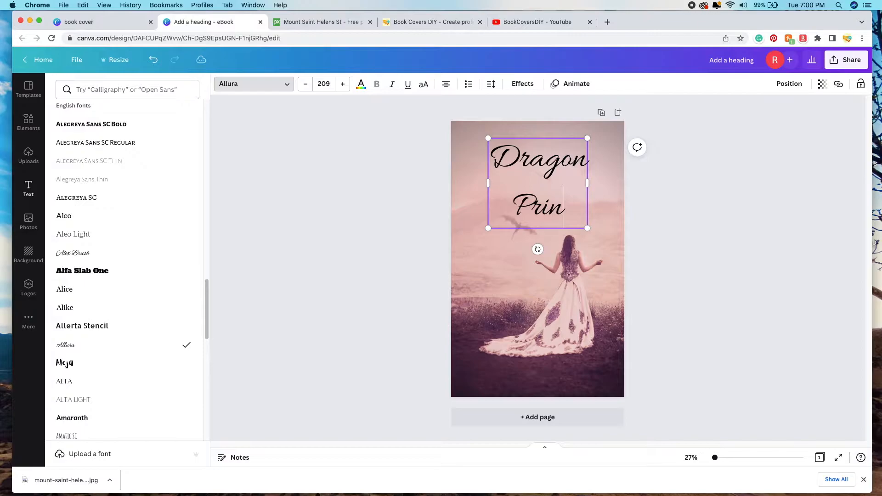
left_click(564, 167)
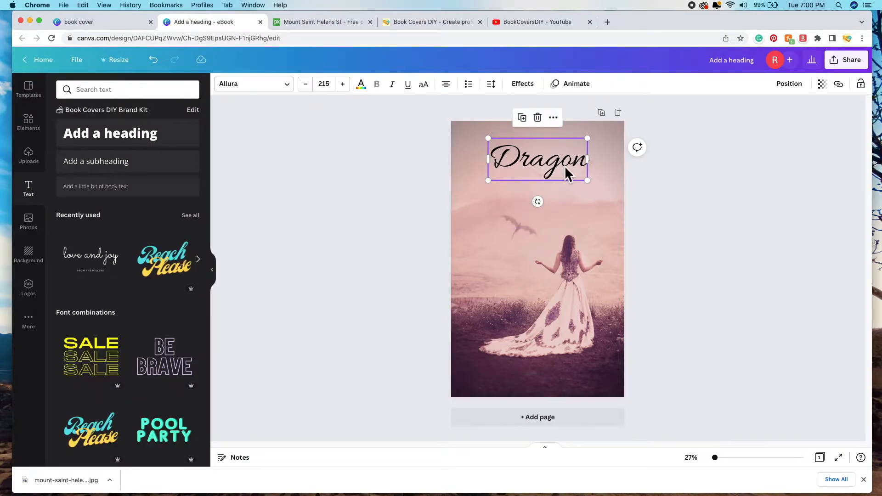
left_click_drag(564, 167, 553, 176)
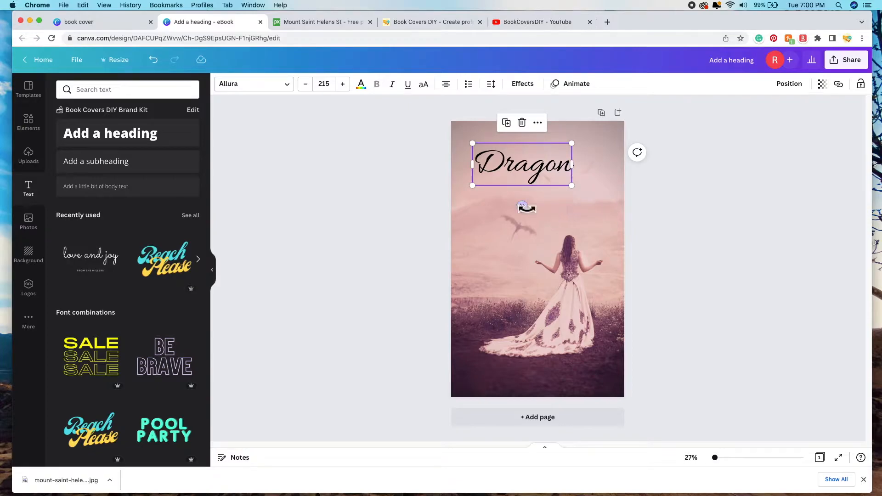
left_click_drag(514, 171, 515, 165)
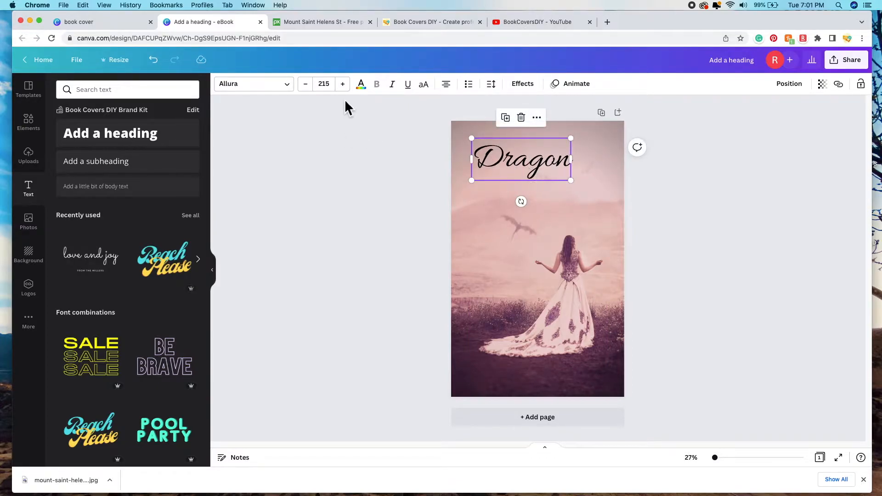
left_click(280, 95)
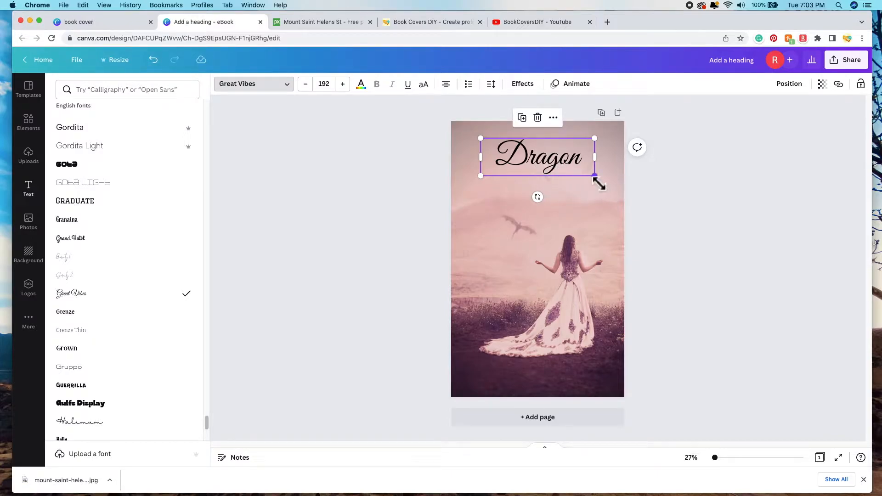
left_click_drag(599, 183, 605, 189)
left_click(649, 195)
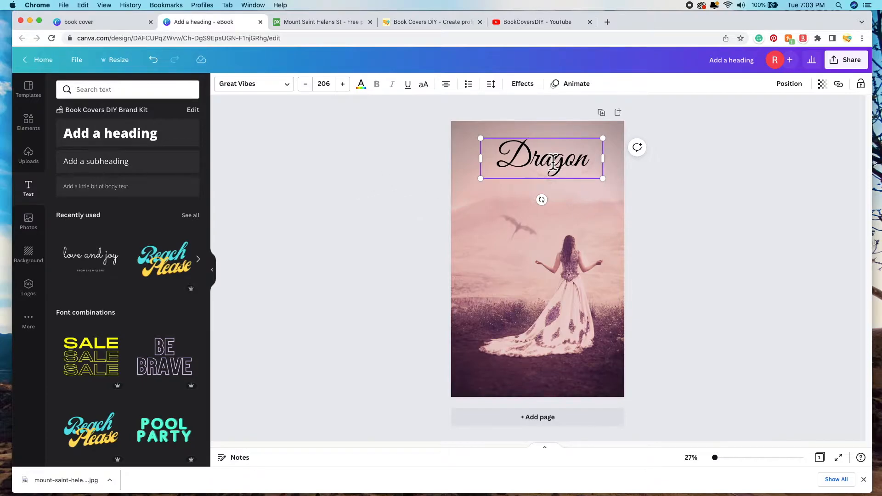
Step: Duplicate 'Dragon', move the copy beneath it, and retype it as 'Princess'
left_click(692, 250)
left_click(535, 169)
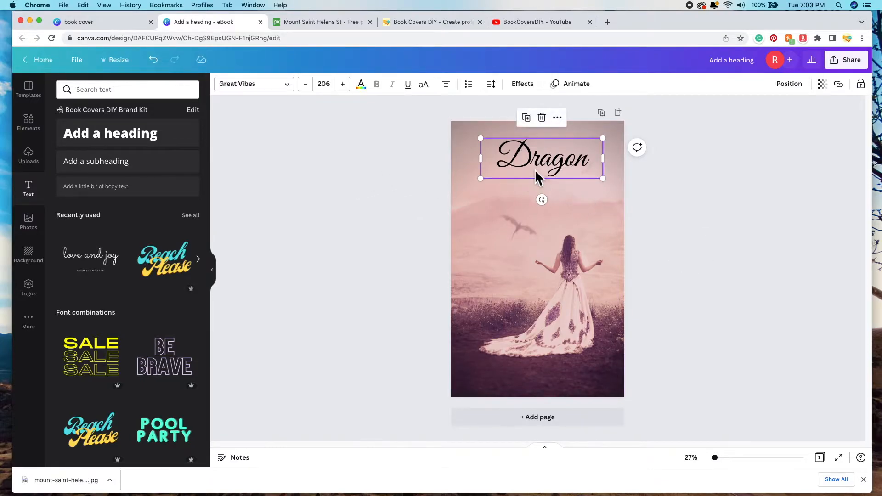
left_click(535, 122)
left_click_drag(557, 165, 557, 207)
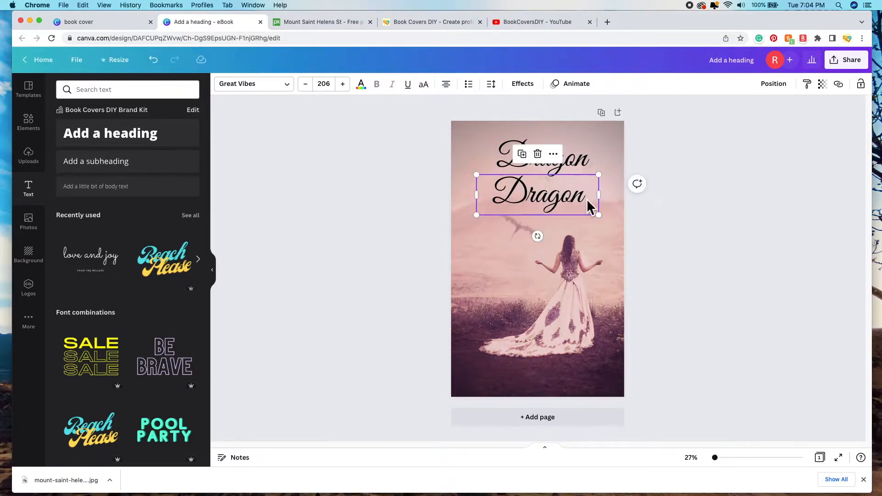
double_click(589, 202)
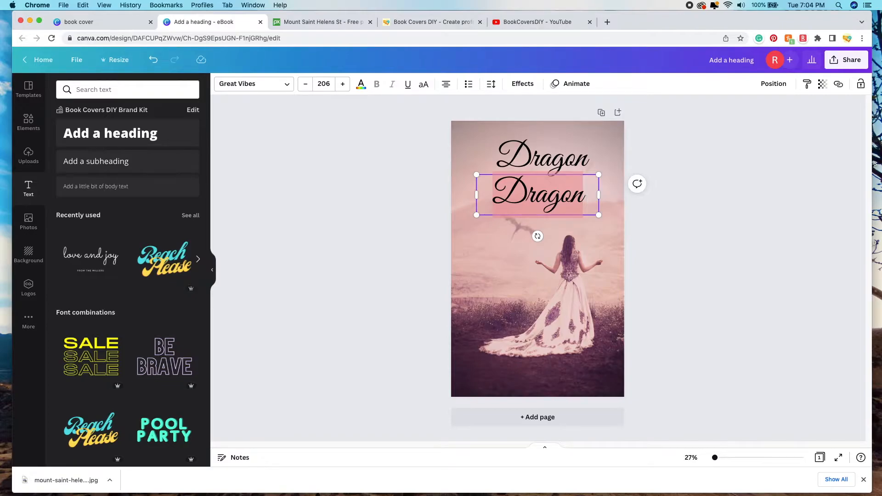
type("Princess")
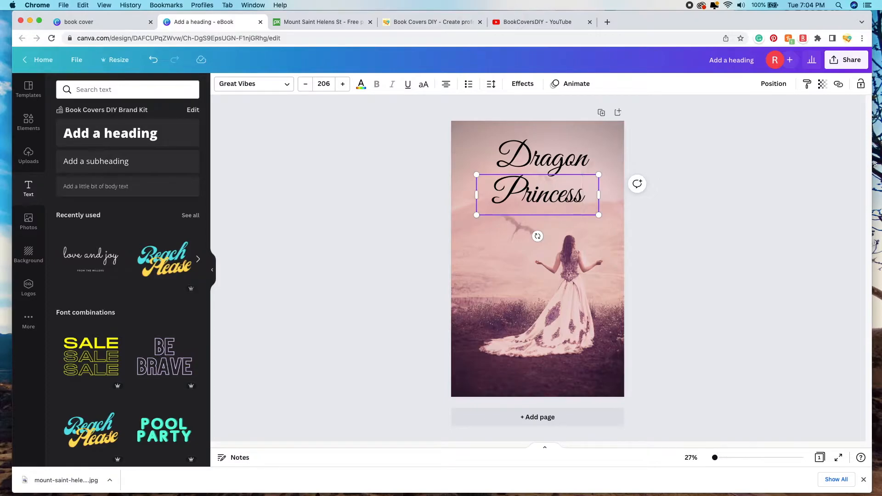
left_click_drag(578, 207, 569, 207)
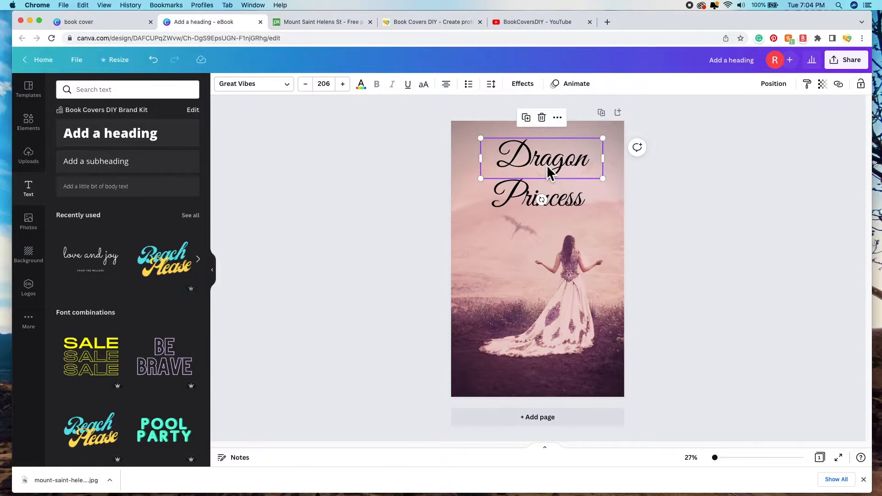
Step: Left-align both the Dragon and Princess text boxes
left_click(454, 92)
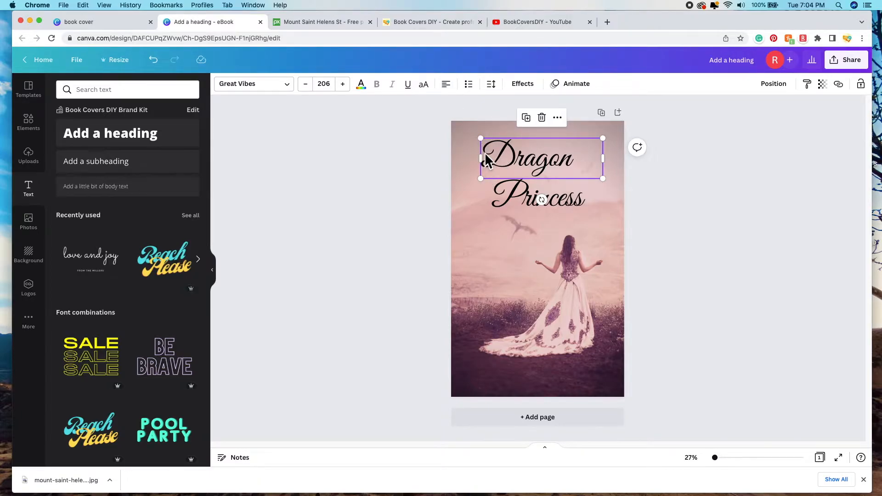
left_click(577, 215)
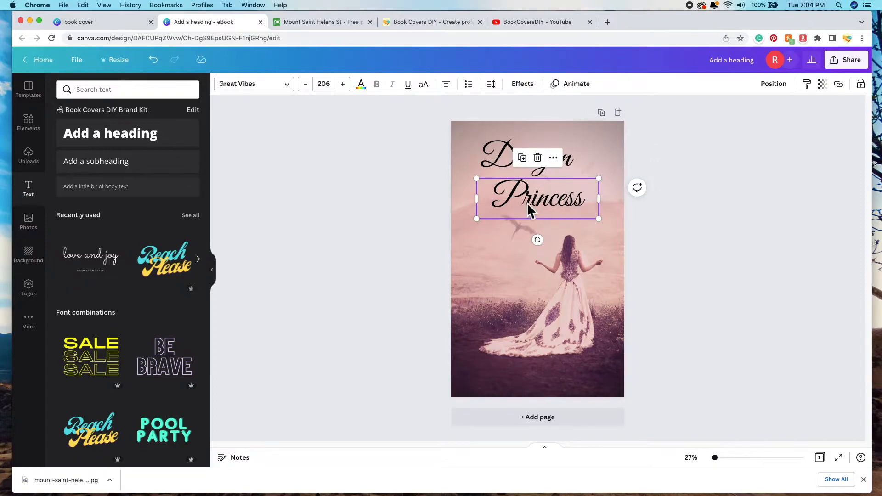
left_click(447, 85)
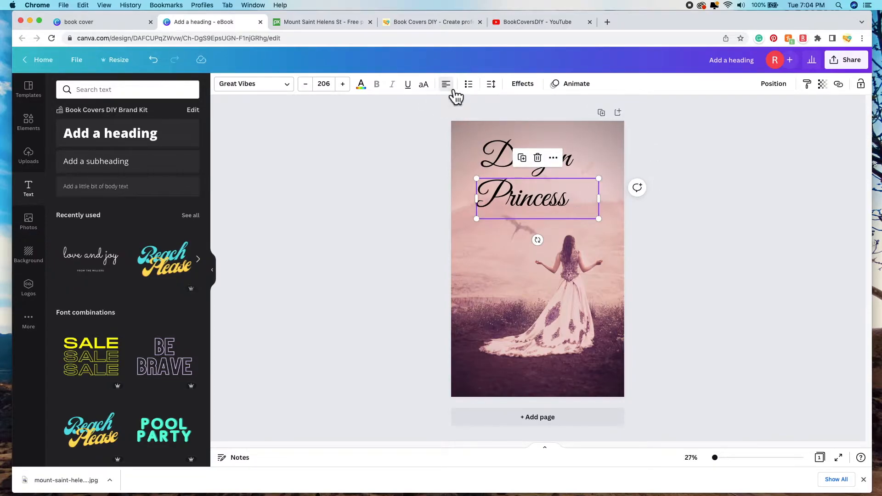
left_click(768, 296)
Step: Shift Dragon left and push Princess further right to stagger the title
left_click_drag(533, 168, 522, 168)
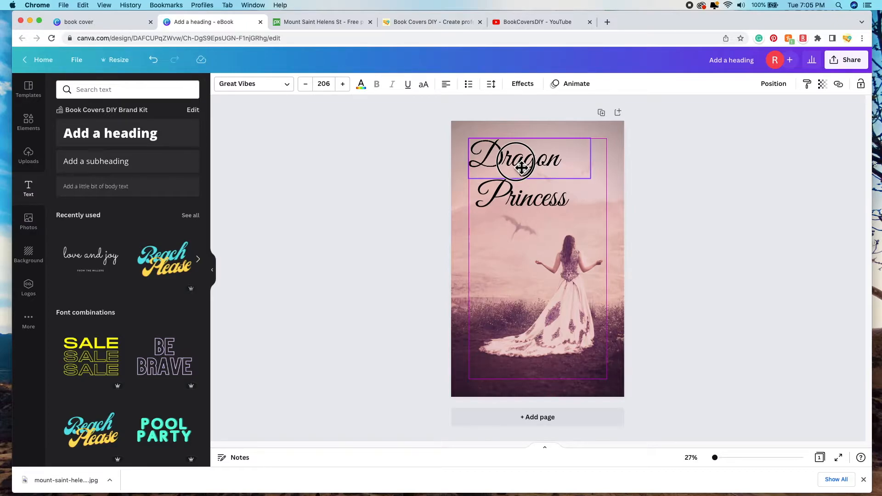
left_click(521, 168)
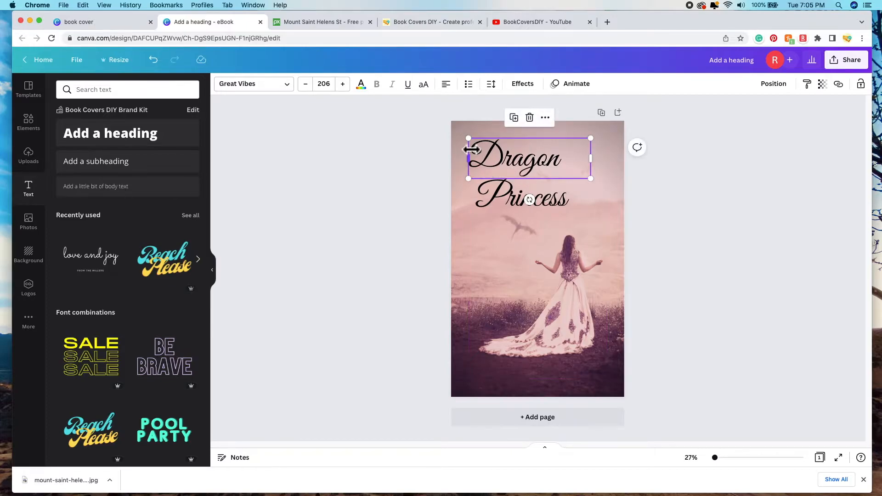
left_click(560, 205)
left_click_drag(559, 205, 568, 205)
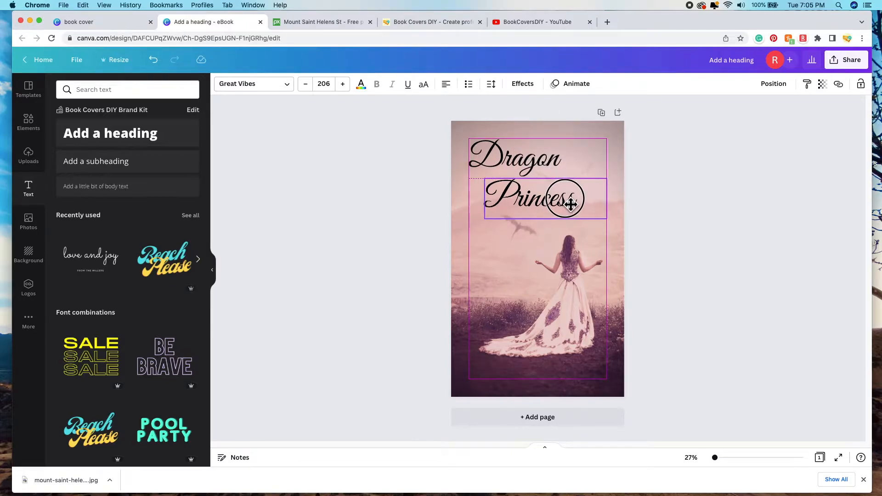
left_click(605, 204)
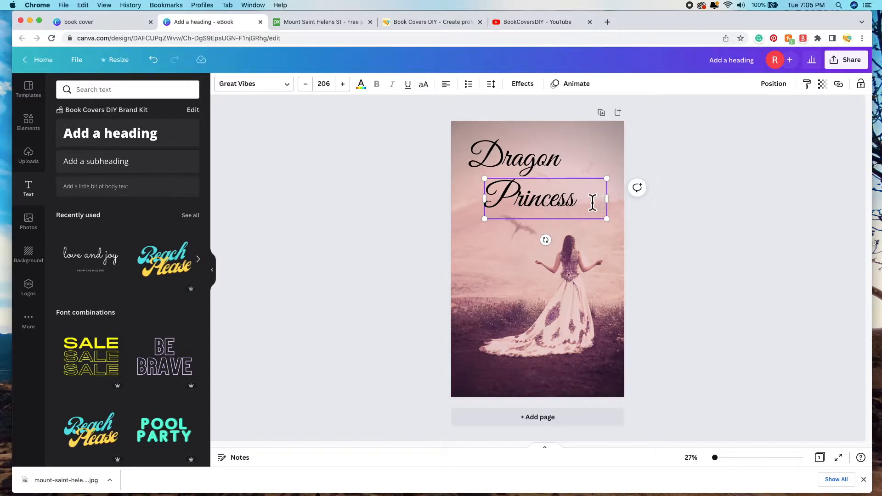
left_click(556, 201)
left_click_drag(544, 207, 571, 207)
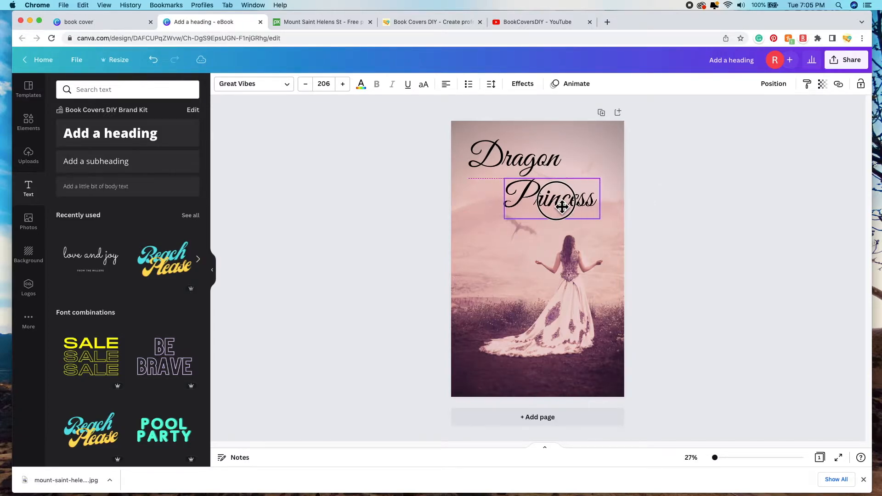
left_click(683, 278)
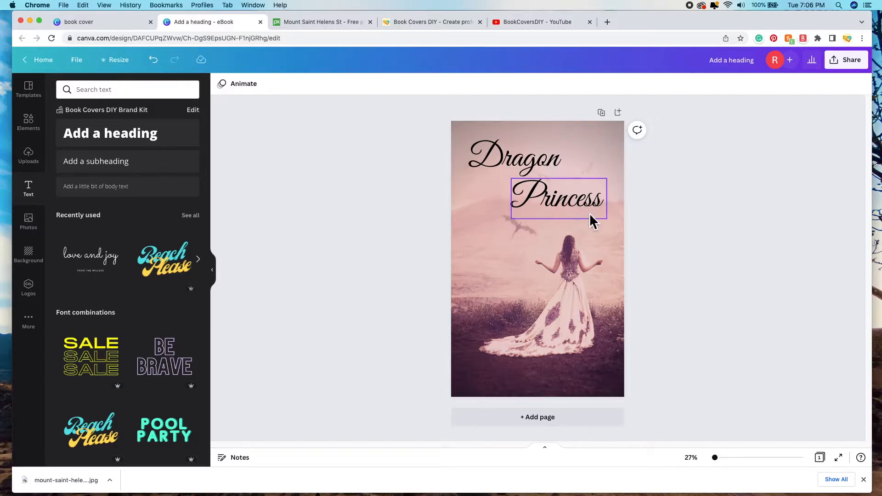
Step: Select both Dragon and Princess and group them into one title
left_click(529, 167)
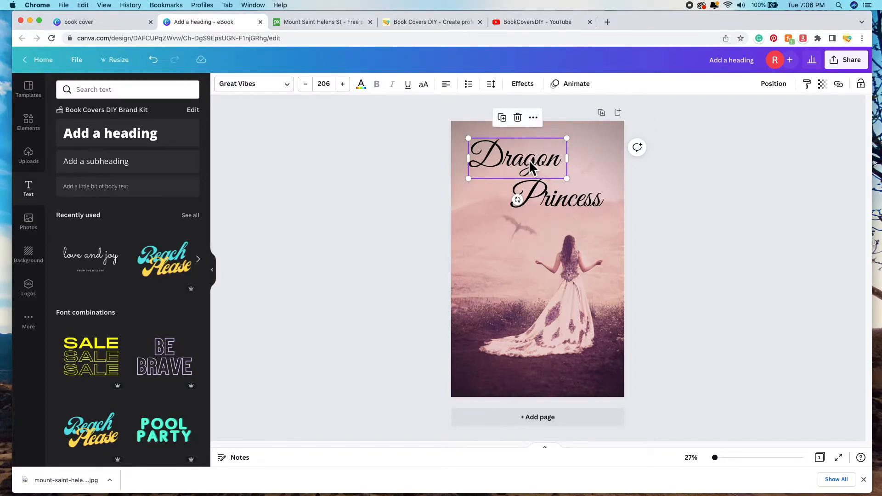
left_click(580, 205, "shift")
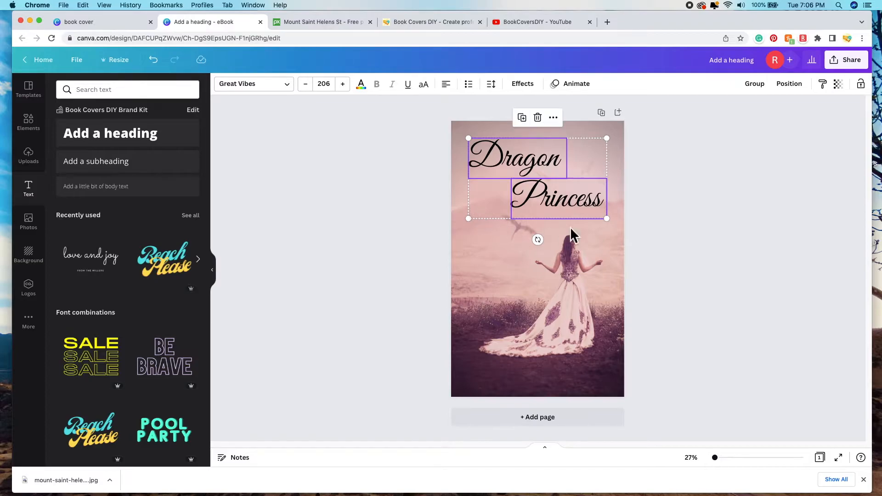
left_click(763, 92)
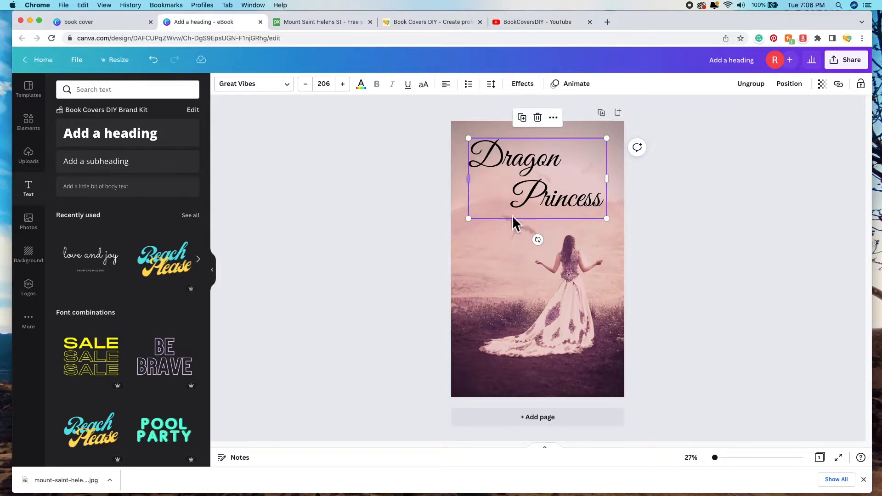
Step: Lower the title group slightly and enlarge it a little
mouse_move(564, 186)
left_mouse_down()
mouse_move(571, 213)
mouse_move(566, 186)
left_mouse_up()
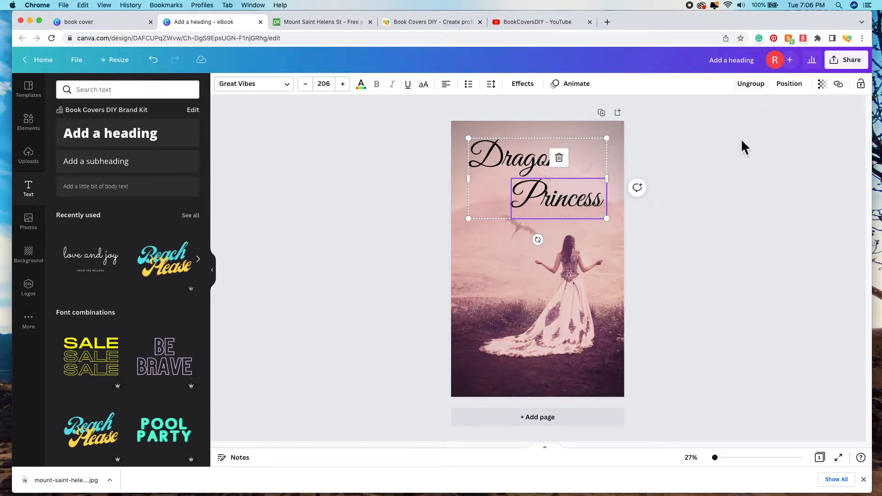
left_click(698, 223)
mouse_move(569, 174)
left_mouse_down()
mouse_move(569, 183)
mouse_move(568, 176)
left_mouse_up()
mouse_move(610, 223)
left_mouse_down()
mouse_move(632, 244)
mouse_move(619, 224)
left_mouse_up()
left_click(715, 329)
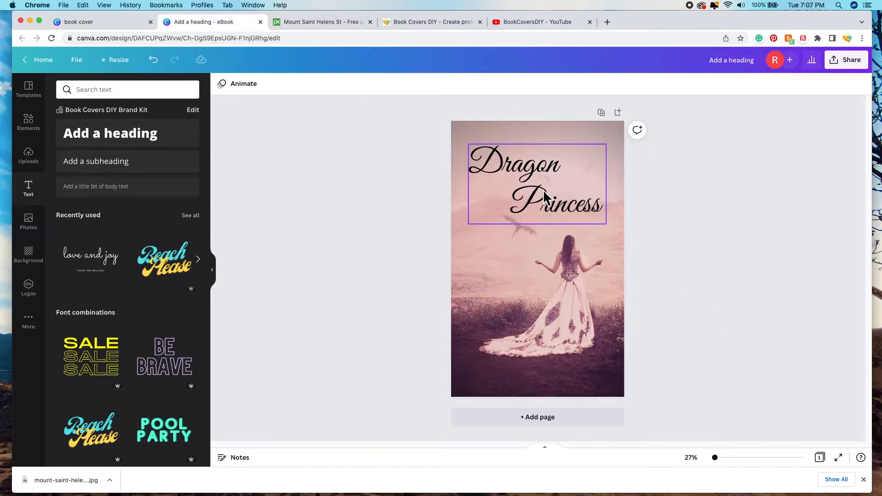
left_click(539, 176)
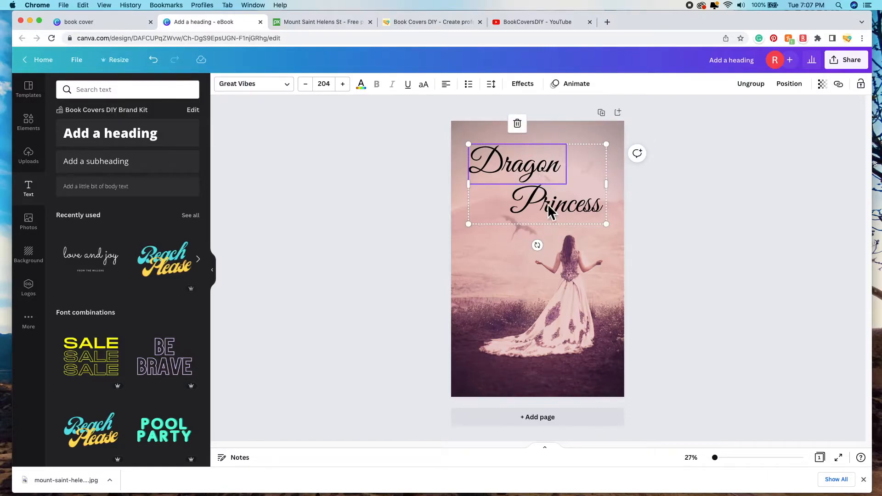
Step: Try photo-palette colours on Dragon: dark, brown, pinkish-brown, cream, tan and mauve
left_click(369, 89)
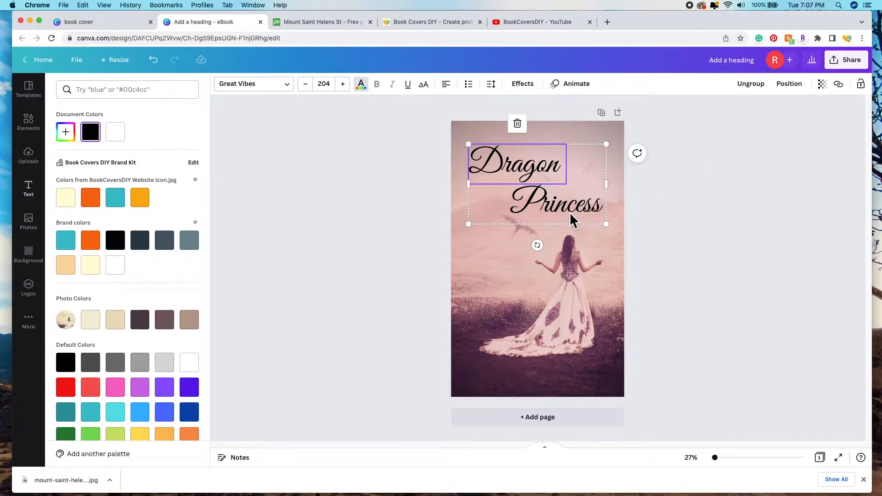
scroll(193, 287, "down", 1)
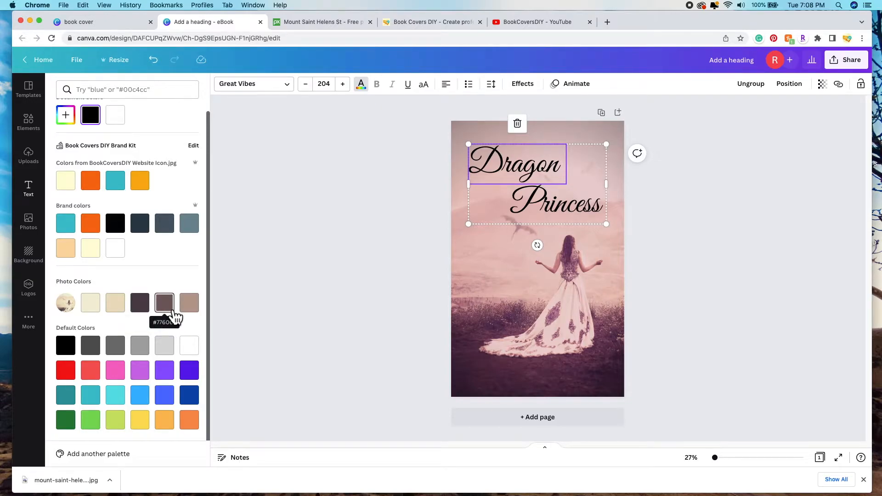
left_click(146, 305)
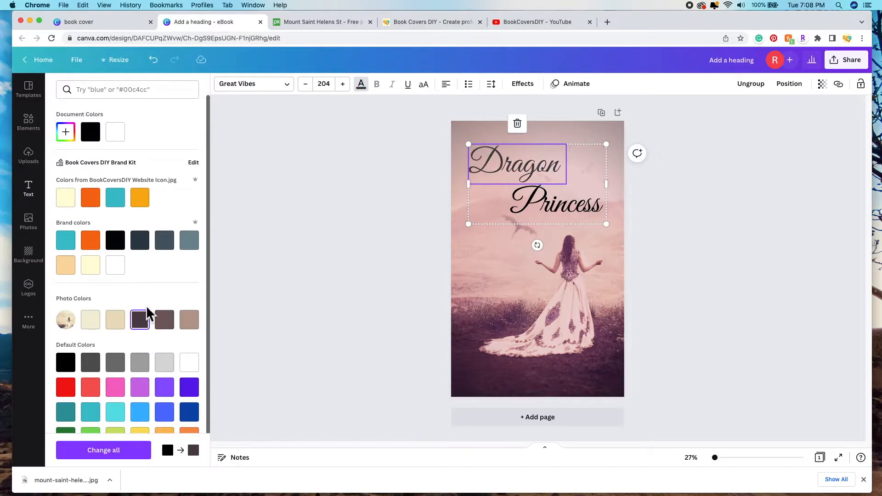
left_click(173, 326)
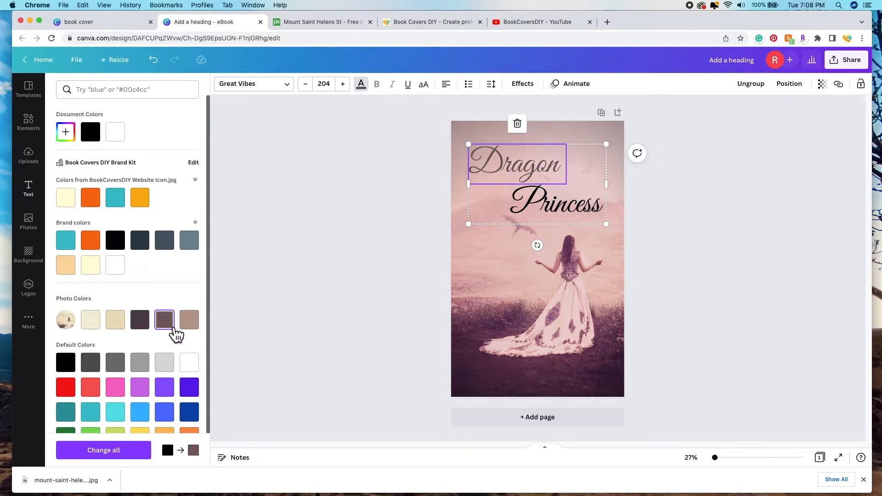
left_click(196, 327)
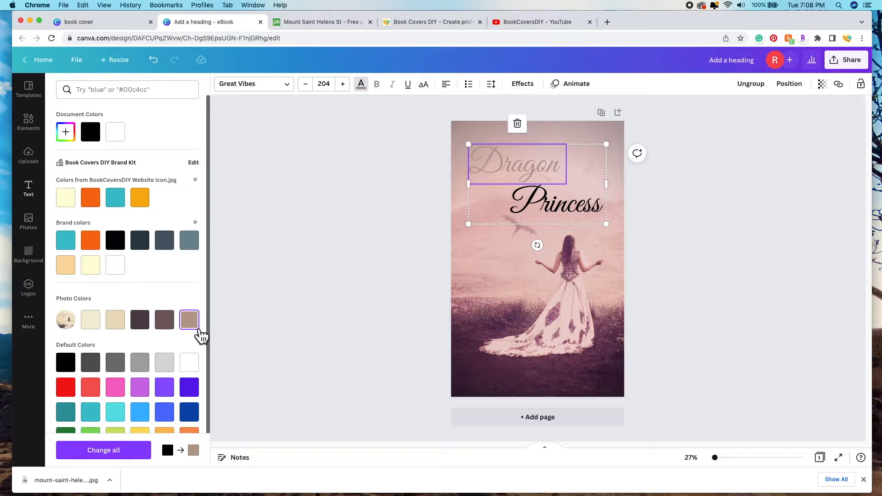
left_click(100, 322)
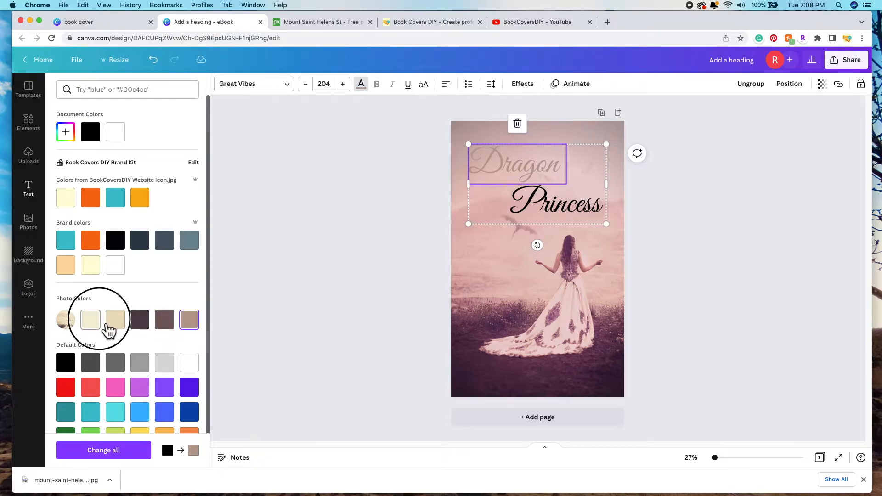
left_click(116, 326)
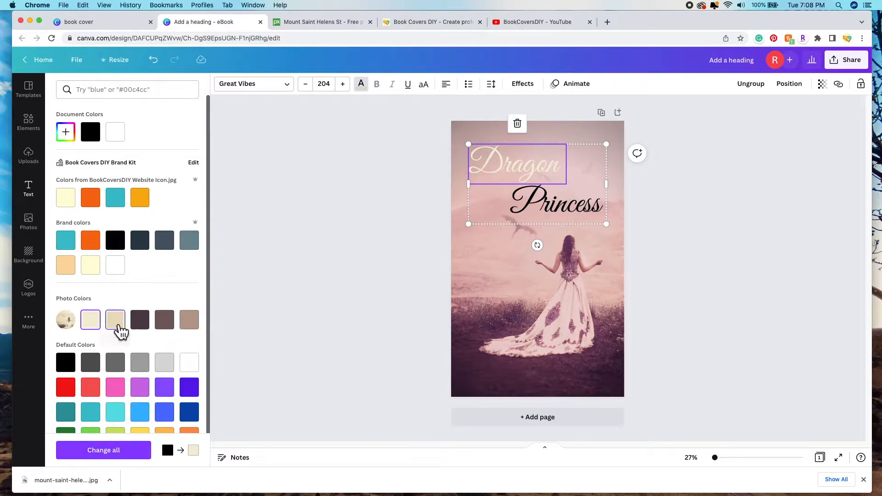
left_click(169, 327)
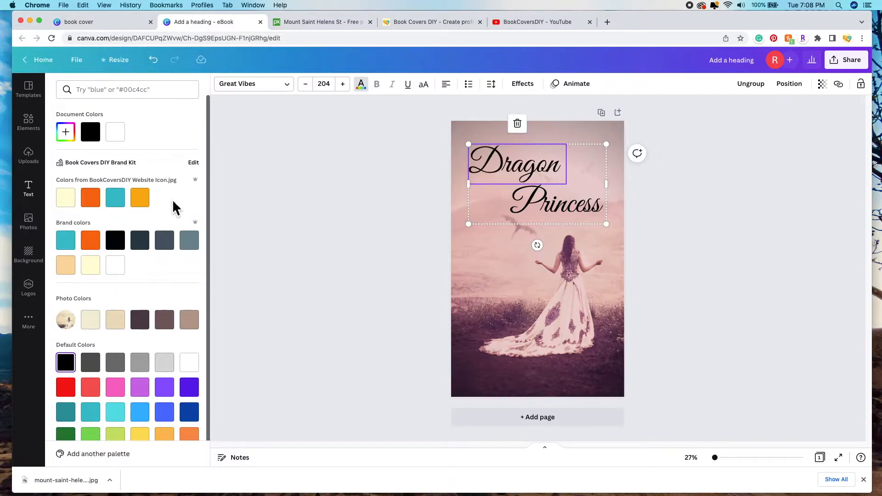
Step: Color 'Dragon' dark plum #412037, sampled with the eyedropper from the photo's lower-left corner
left_click(73, 139)
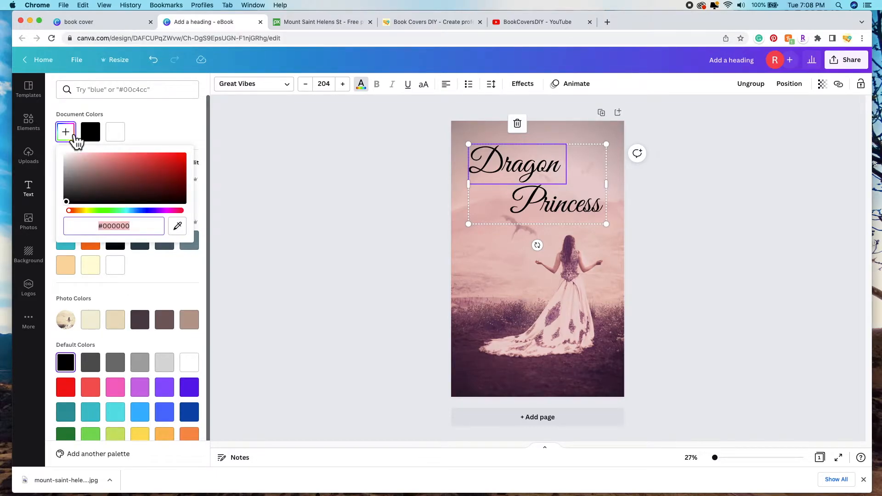
left_click_drag(78, 212, 138, 164)
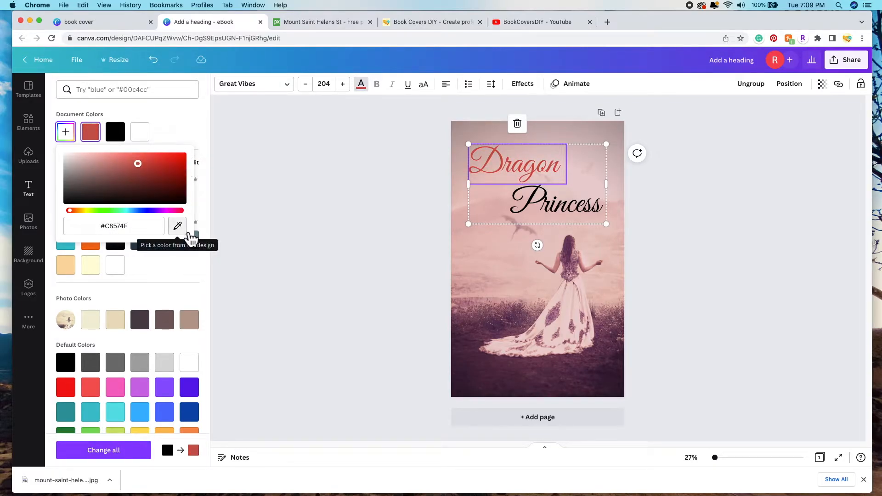
left_click(178, 227)
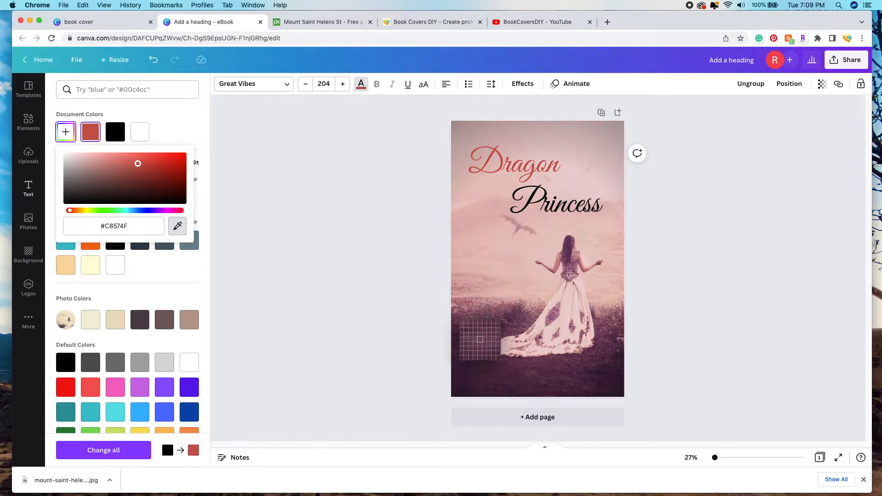
left_click(474, 375)
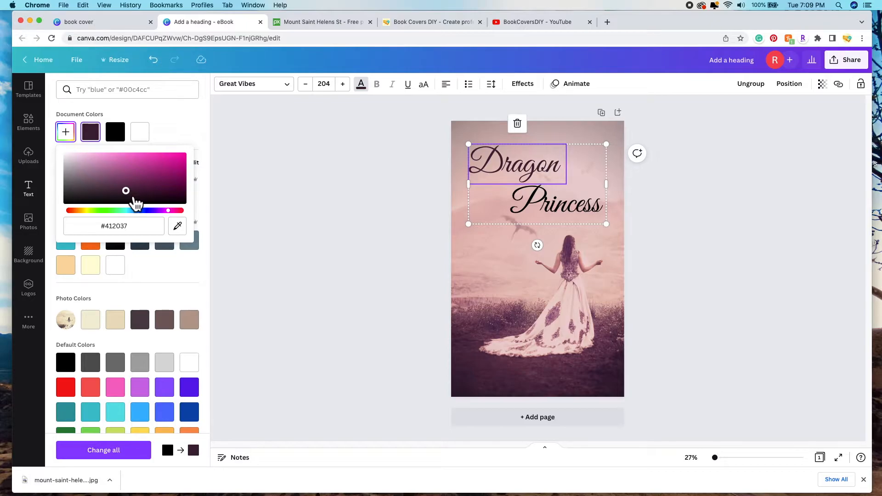
Step: Apply the same dark plum #412037 swatch to 'Princess'
left_click(573, 208)
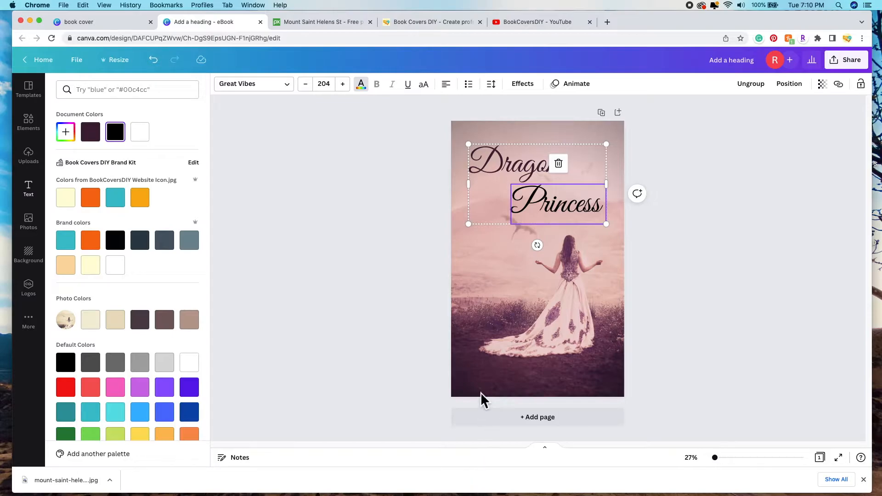
left_click(100, 145)
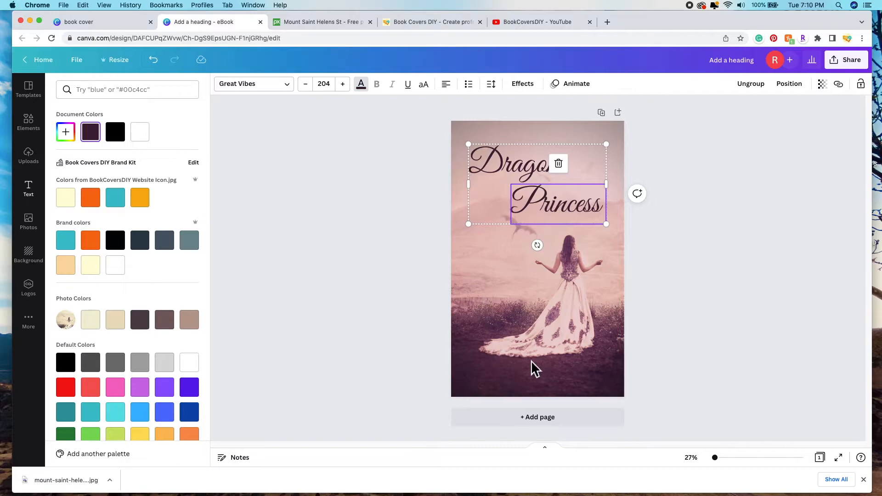
left_click(414, 229)
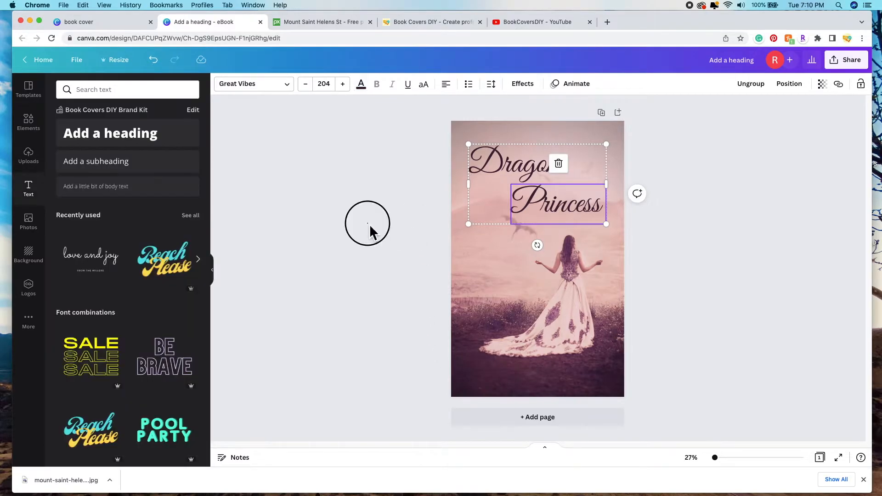
Step: Search the Elements library for 'glitter'
left_click(370, 224)
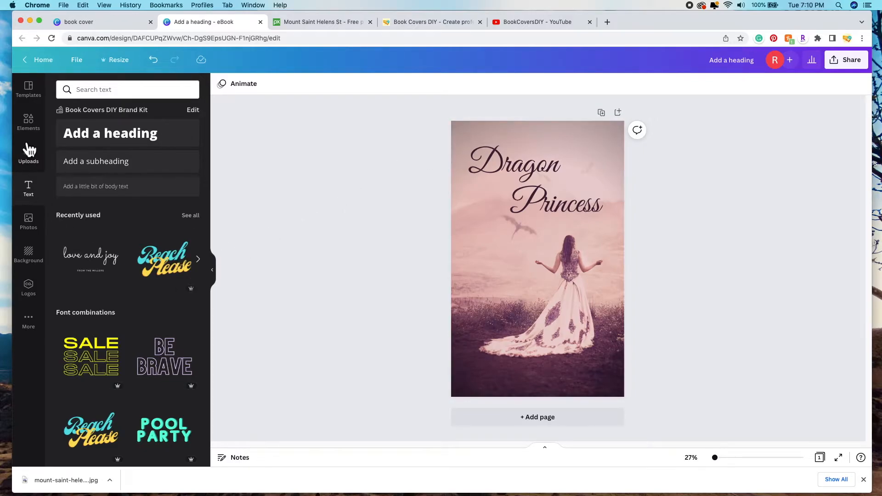
left_click(32, 129)
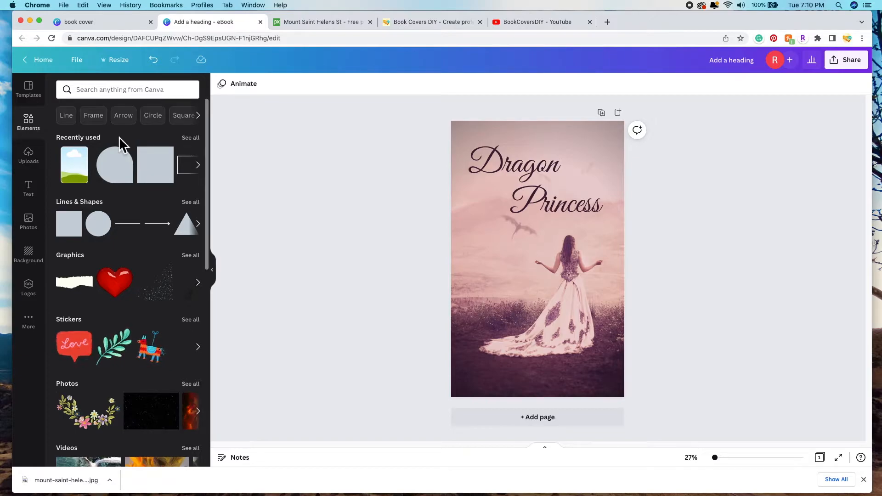
left_click(154, 95)
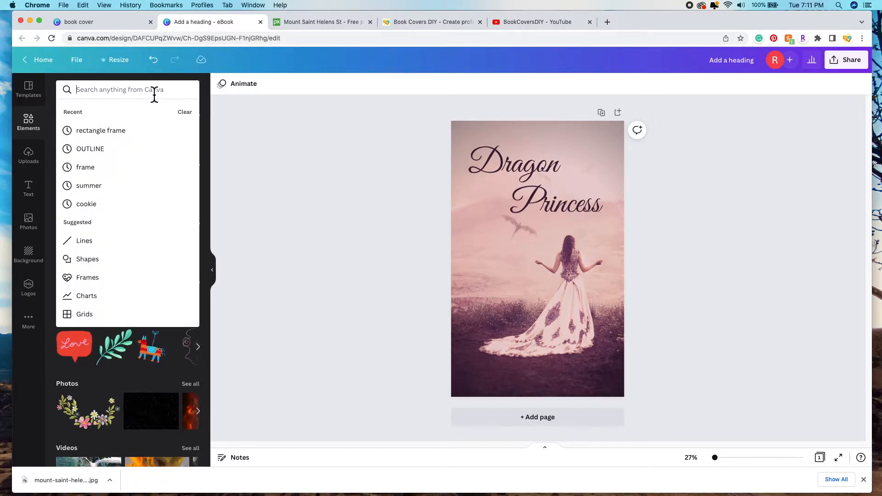
type("glitter")
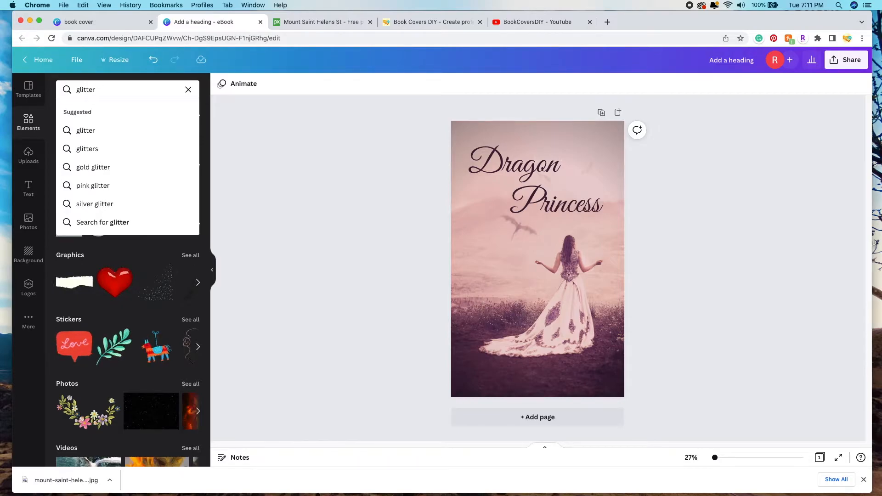
key("Return")
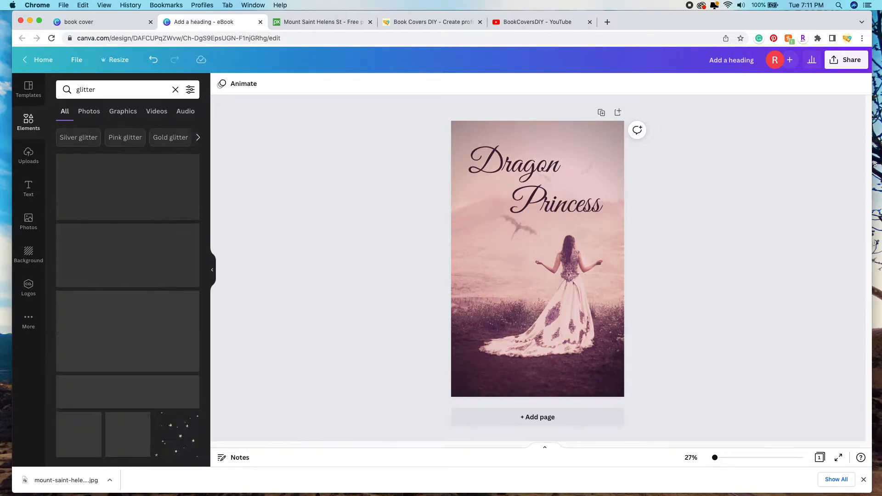
scroll(167, 186, "down", 2)
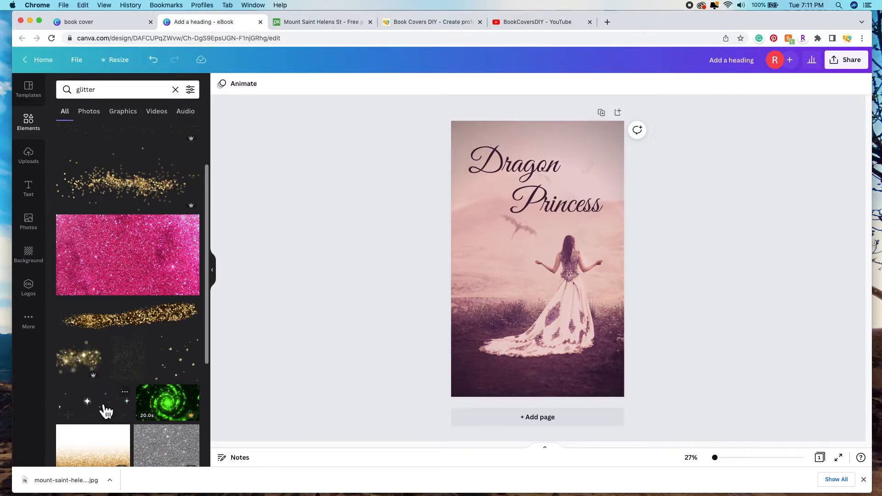
scroll(115, 409, "down", 1)
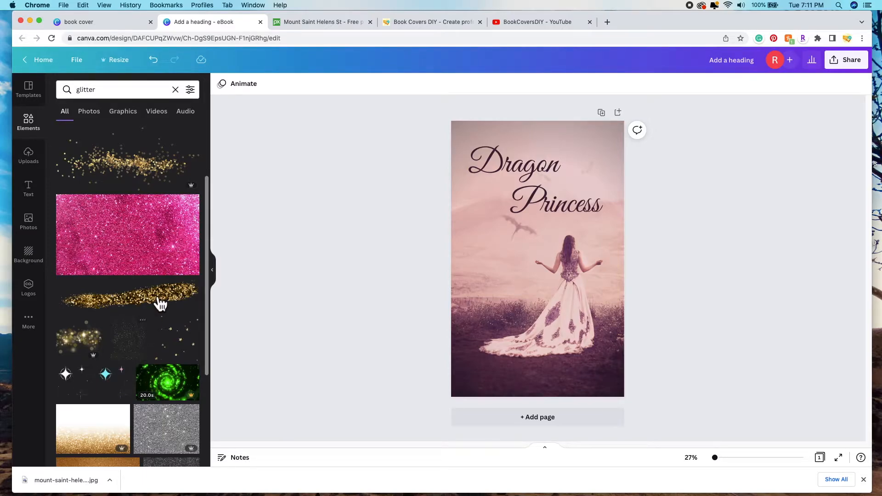
Step: Filter the glitter results to Static graphics only
left_click(199, 97)
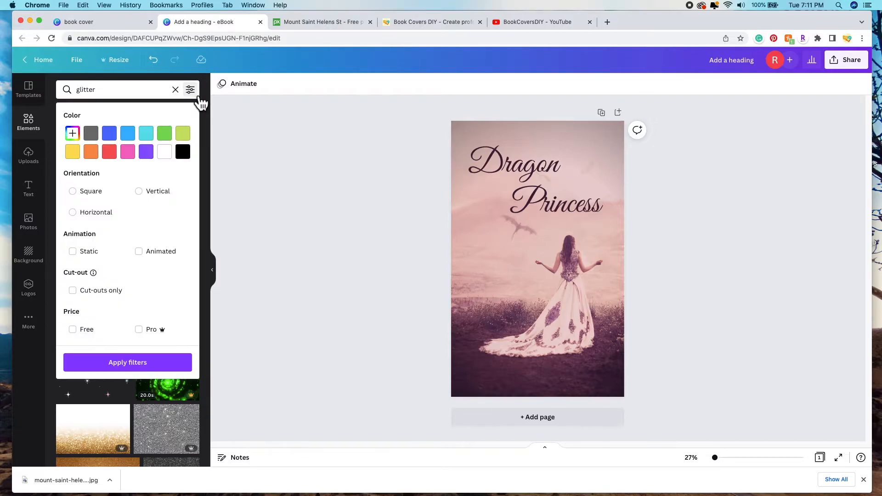
left_click(83, 259)
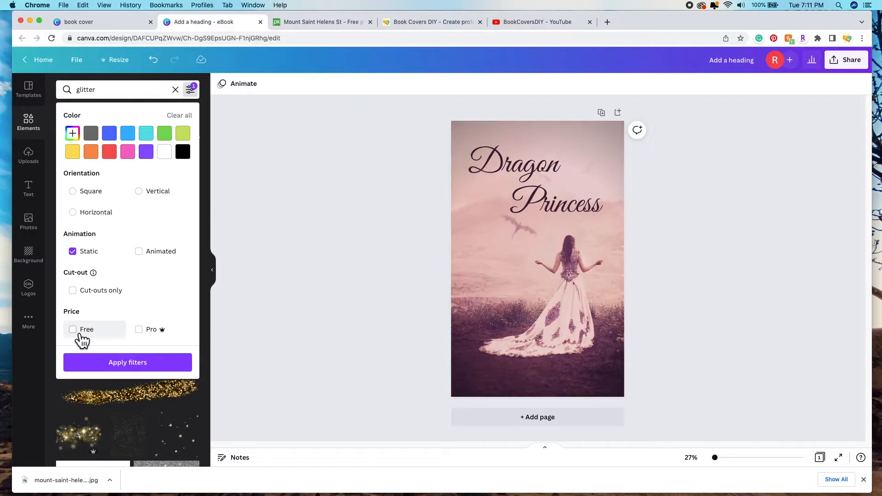
left_click(127, 365)
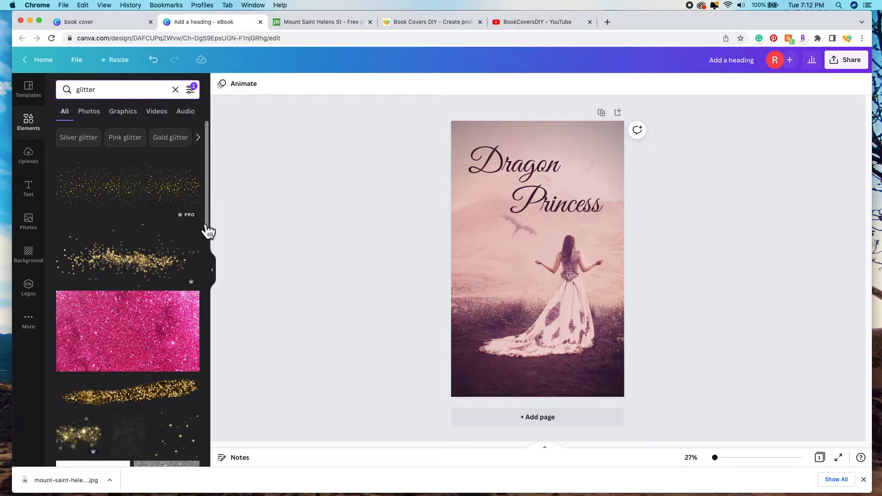
scroll(133, 320, "down", 1)
scroll(133, 319, "down", 5)
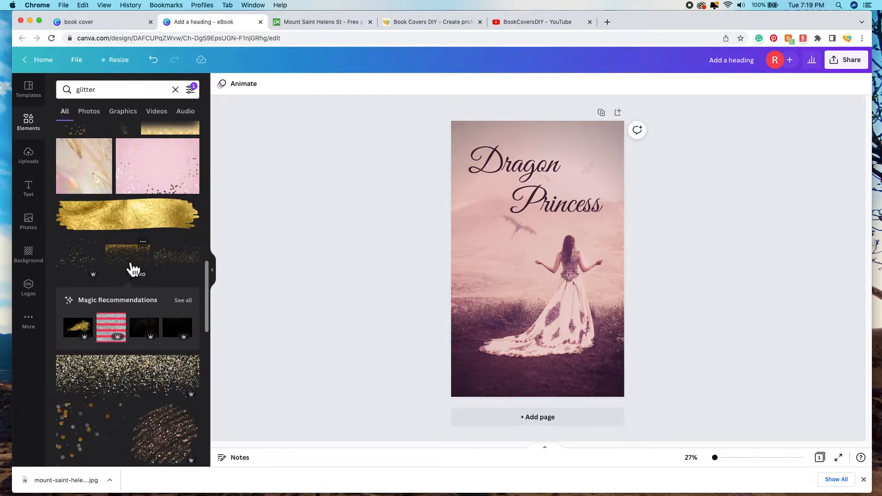
Step: Add a gold glitter graphic and stretch it, centred, across the full top of the cover
left_click(130, 267)
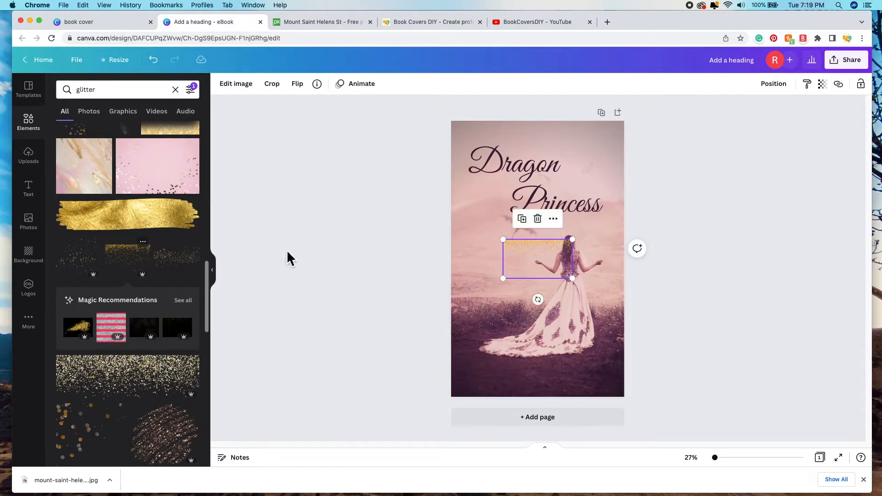
left_click_drag(536, 259, 444, 174)
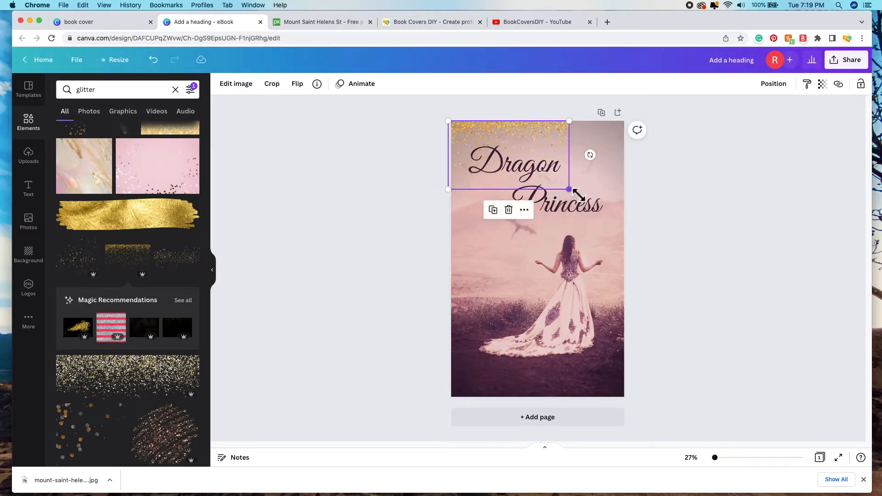
left_click_drag(569, 188, 640, 209)
left_click_drag(573, 136, 579, 136)
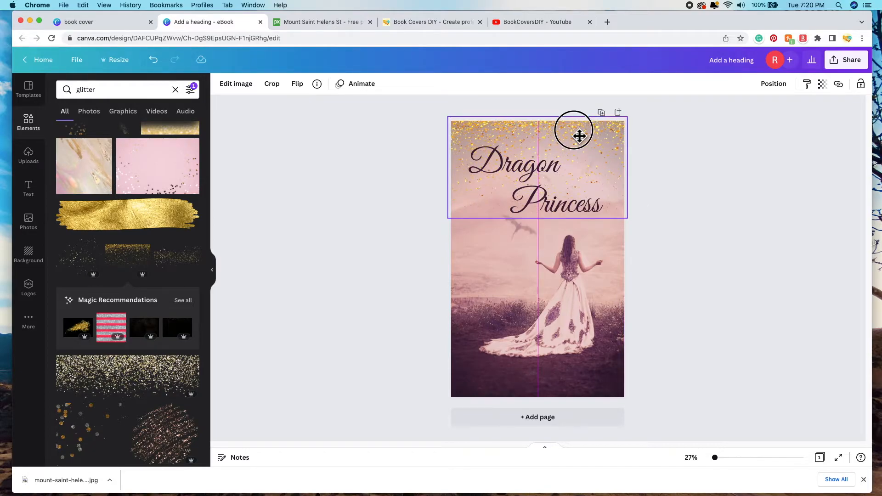
left_click_drag(579, 136, 579, 136)
left_click(245, 94)
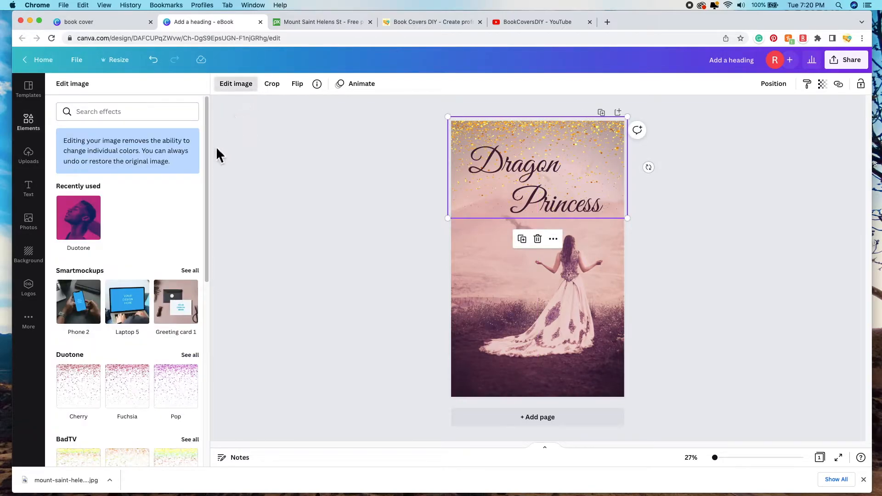
Step: Try the Fuchsia, Blush, Coral and Dawn duotone tints on the glitter, settling on a soft pink
left_click_drag(208, 158, 209, 251)
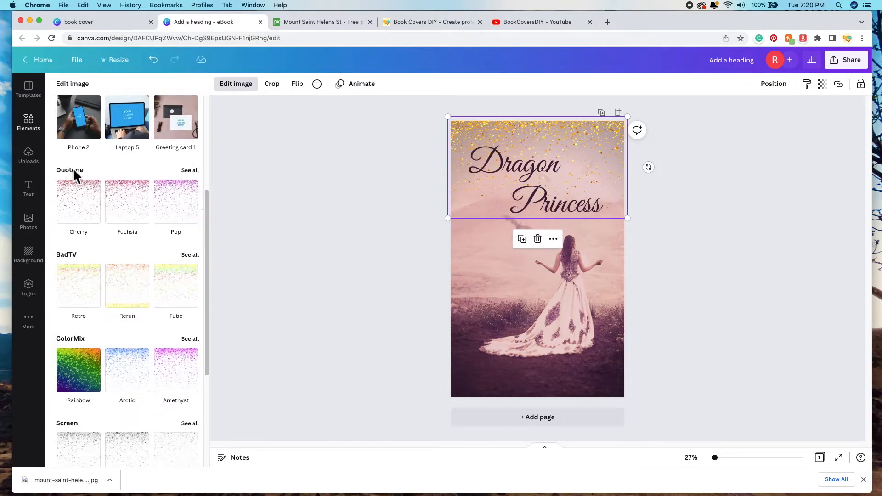
left_click(197, 176)
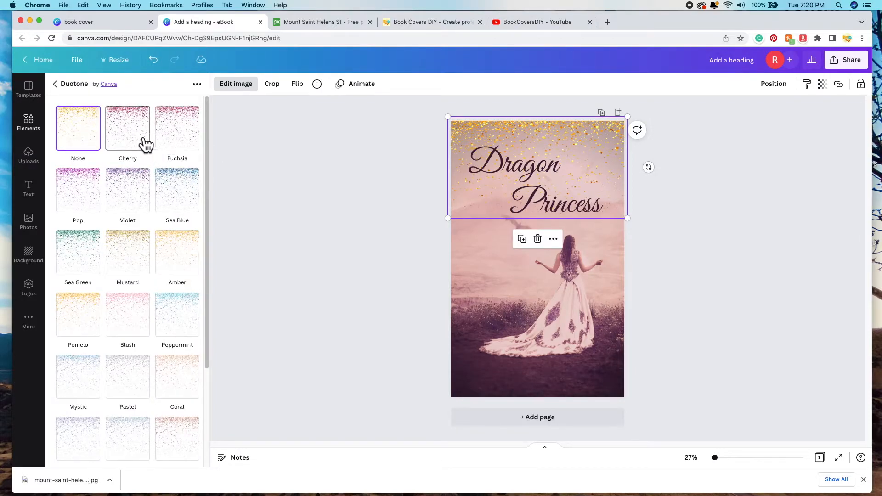
left_click(188, 146)
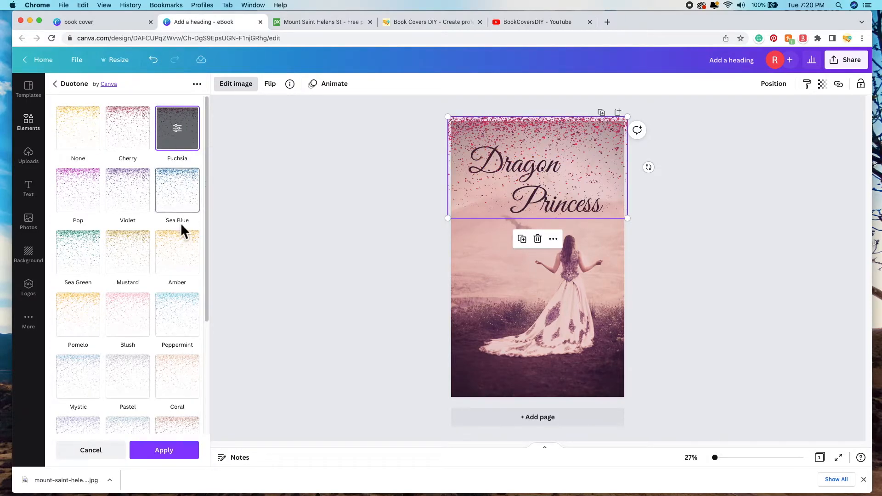
left_click(137, 323)
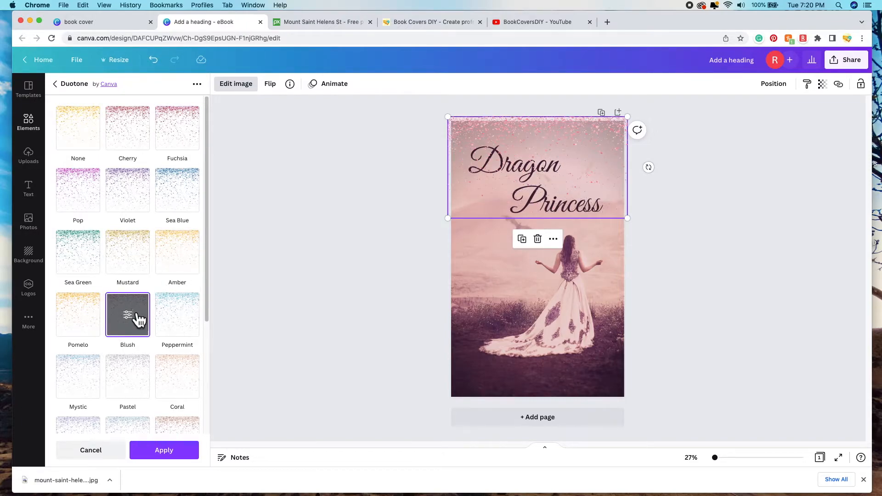
scroll(187, 251, "down", 2)
left_click(182, 312)
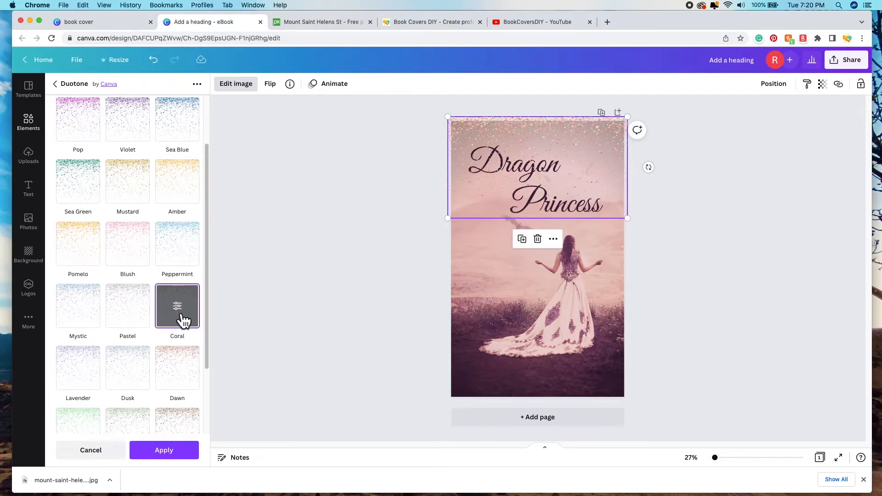
left_click(186, 375)
scroll(159, 334, "down", 1)
scroll(157, 335, "down", 2)
scroll(170, 319, "up", 2)
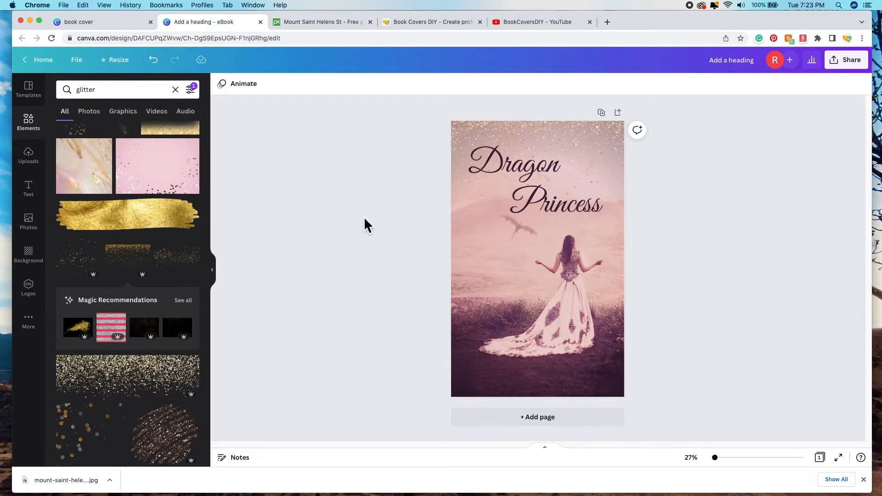
Step: Add a subheading text box and move it near the bottom of the cover
left_click(36, 199)
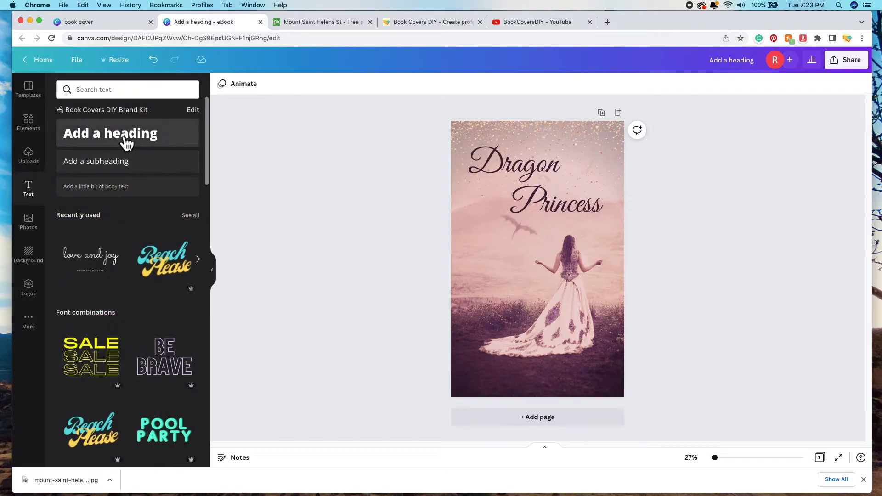
left_click(136, 174)
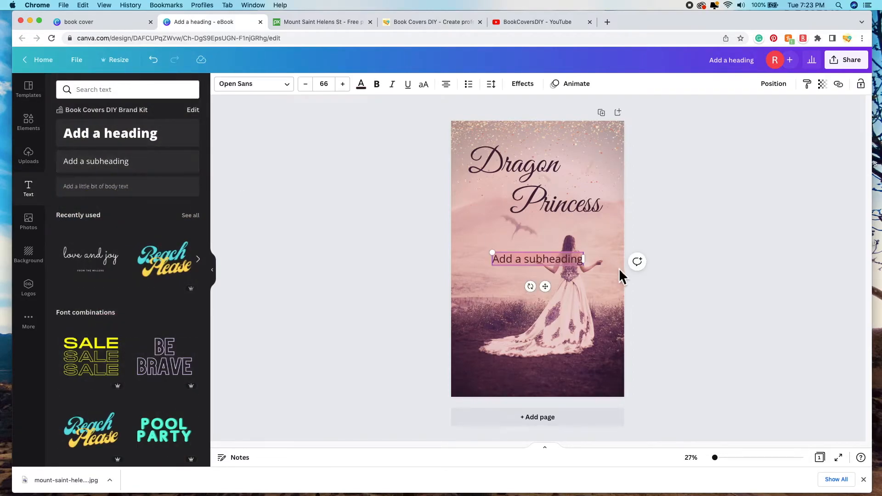
left_click(724, 300)
left_click_drag(561, 263, 557, 373)
Step: Make the subheading white and replace its placeholder with the author's name
double_click(557, 373)
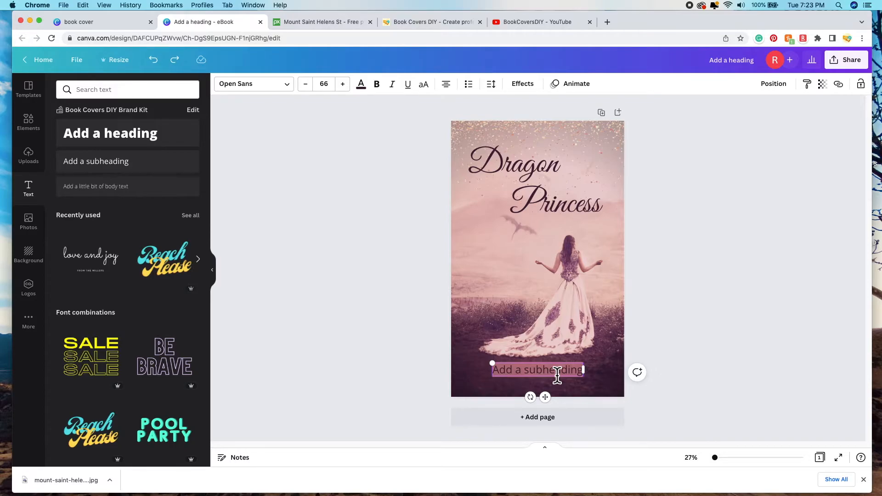
left_click(363, 88)
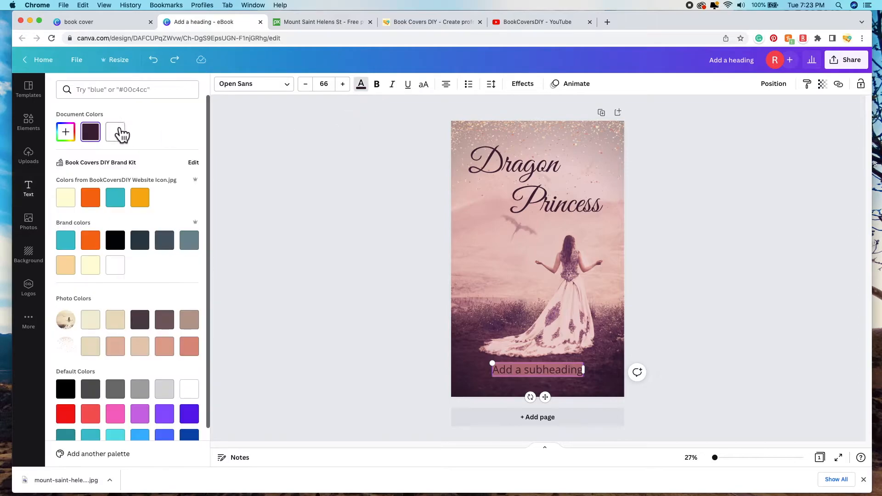
left_click(122, 140)
left_click(390, 282)
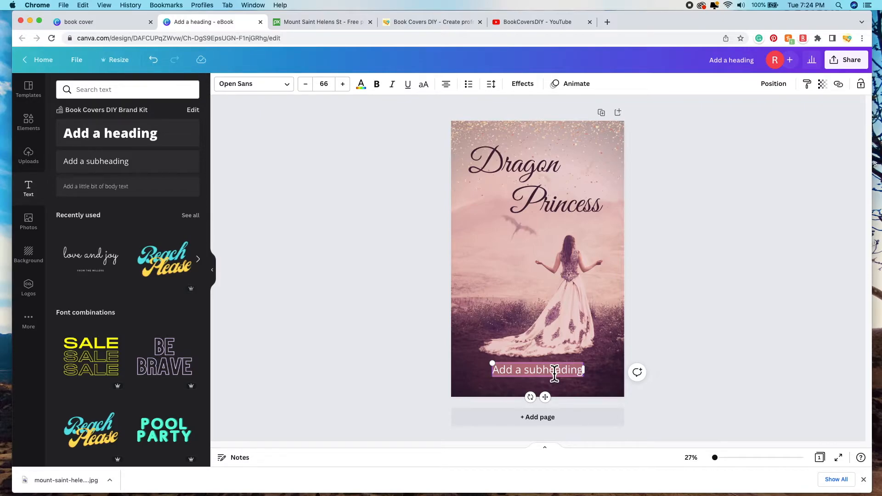
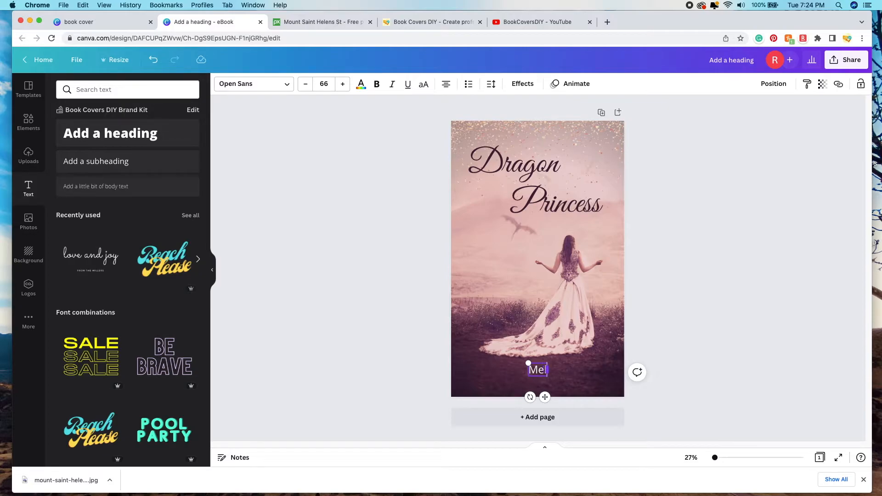
left_click_drag(544, 371, 544, 375)
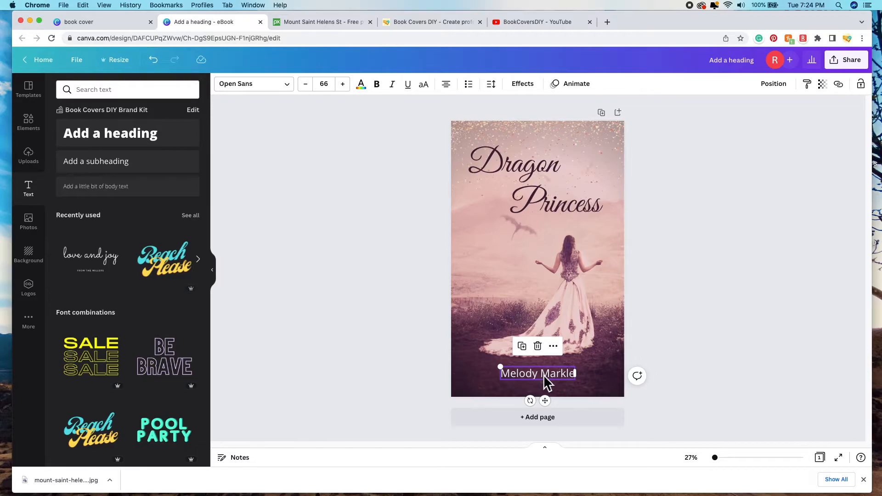
triple_click(544, 375)
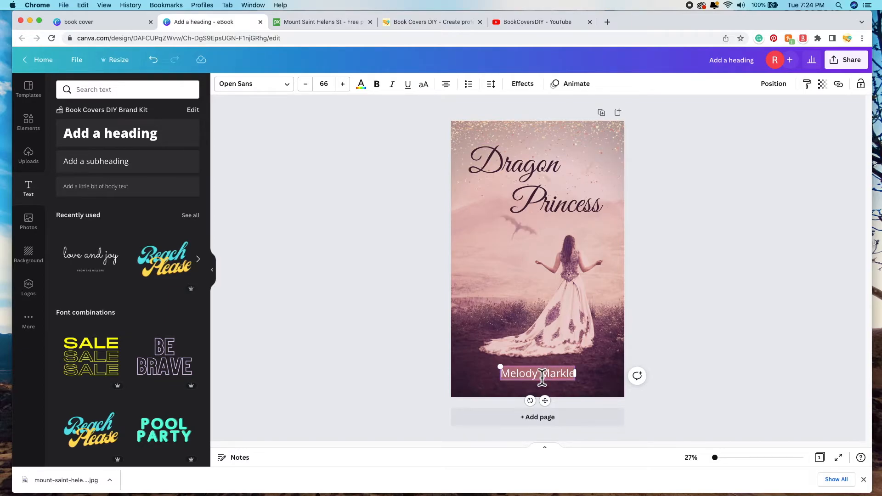
Step: Set the author name in Black Mango SemiBold, after comparing it with the Medium weight
left_click(290, 89)
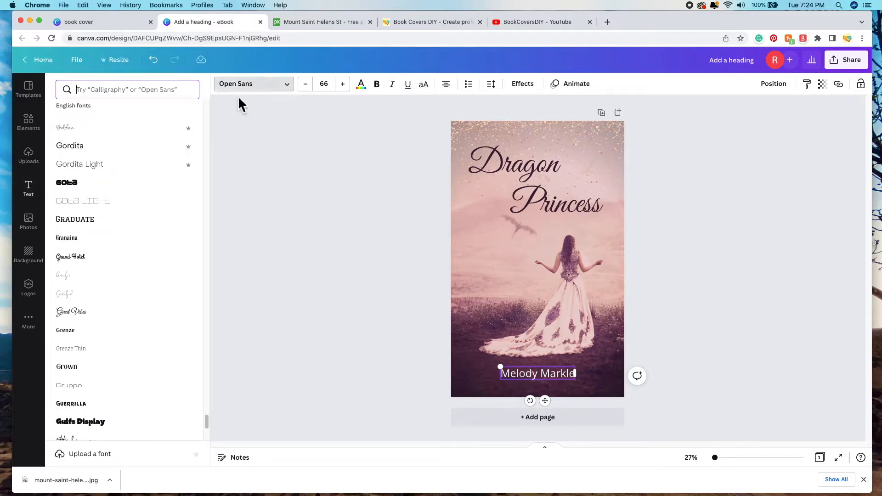
scroll(153, 245, "up", 20)
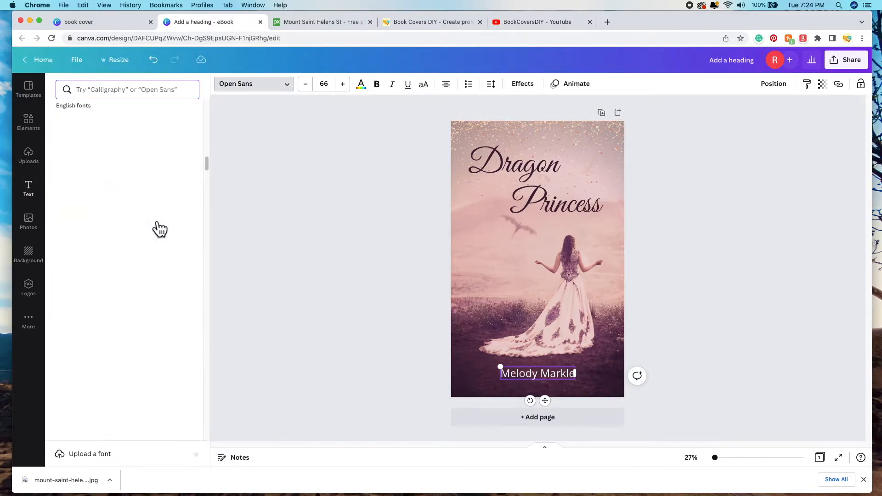
scroll(168, 252, "down", 10)
left_click(143, 325)
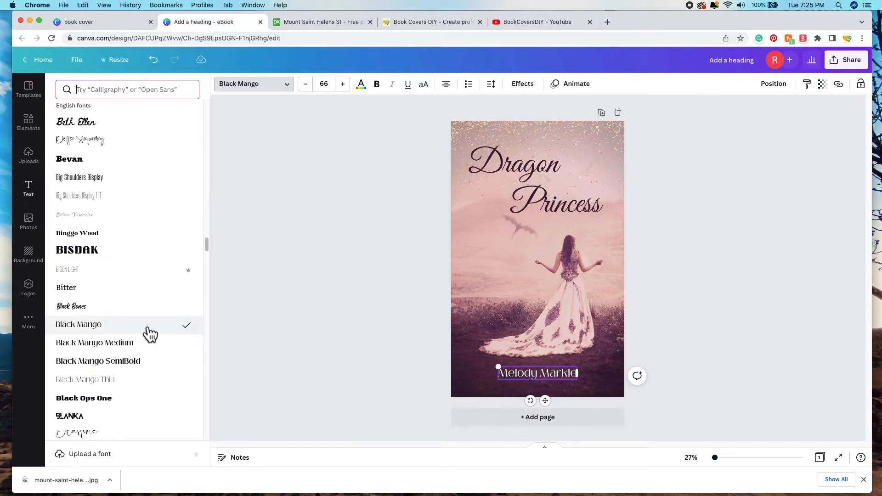
left_click(147, 347)
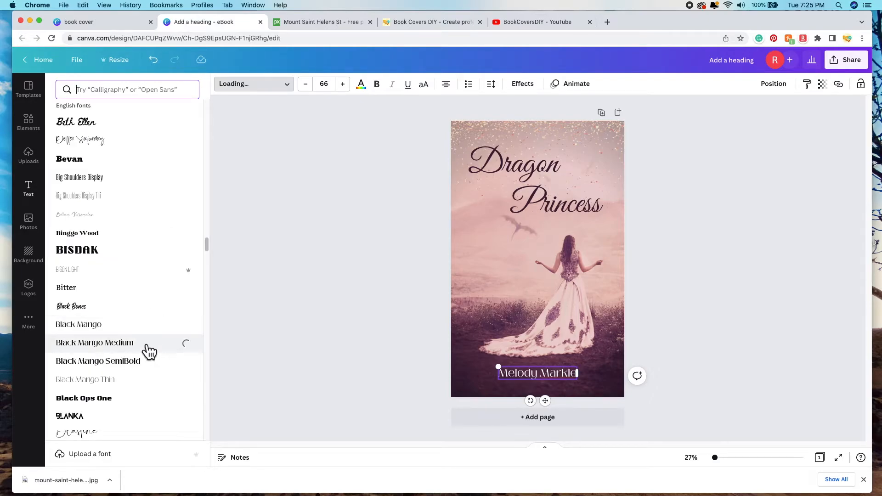
left_click(150, 369)
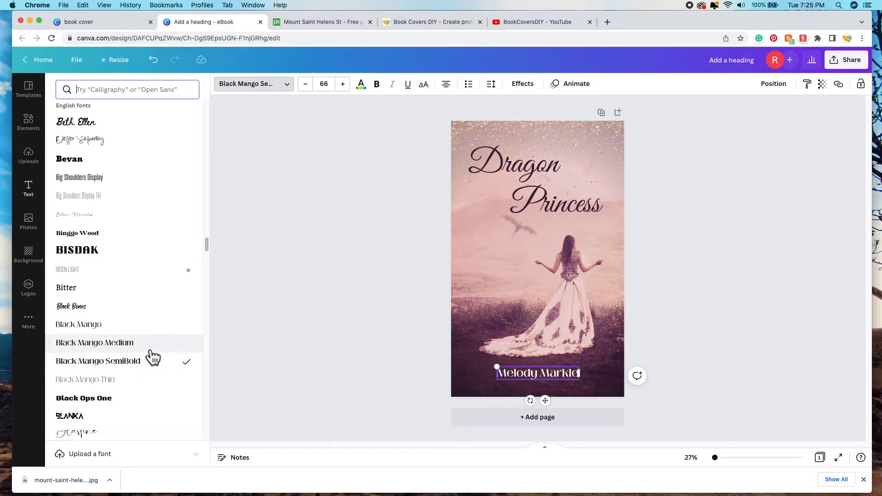
left_click(152, 354)
left_click(152, 370)
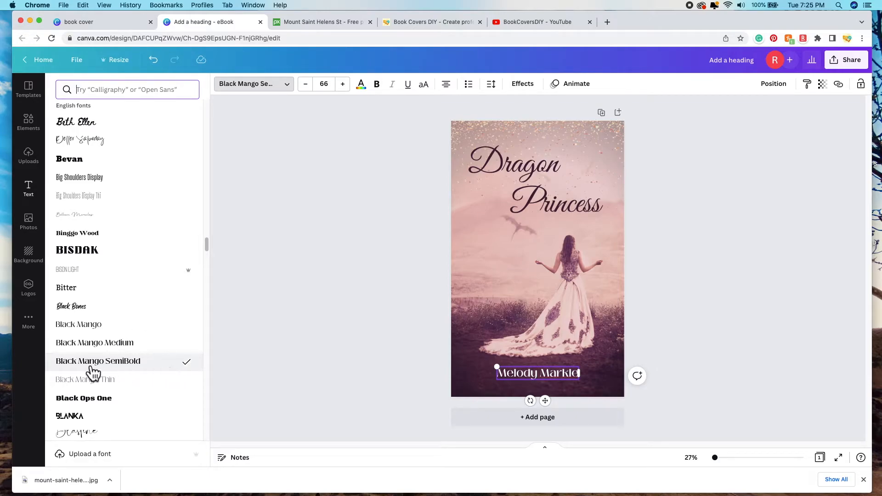
triple_click(556, 380)
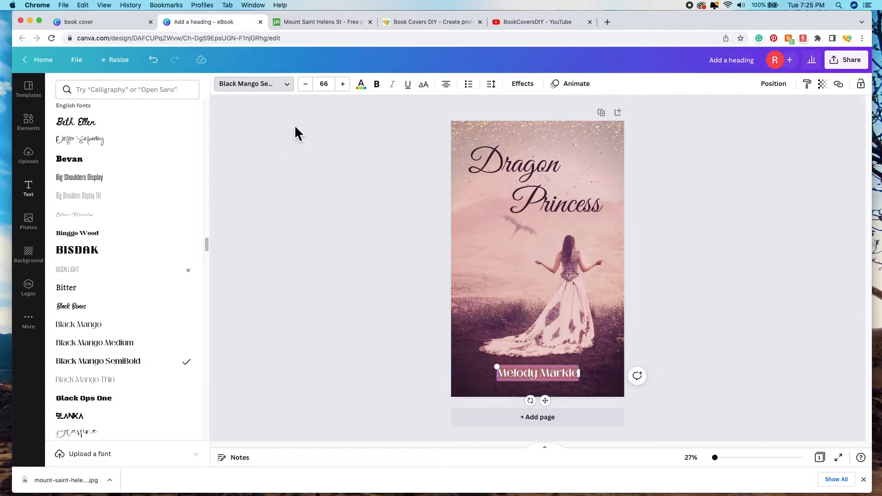
Step: Try a beige from the photo's colours on the author name
left_click(362, 86)
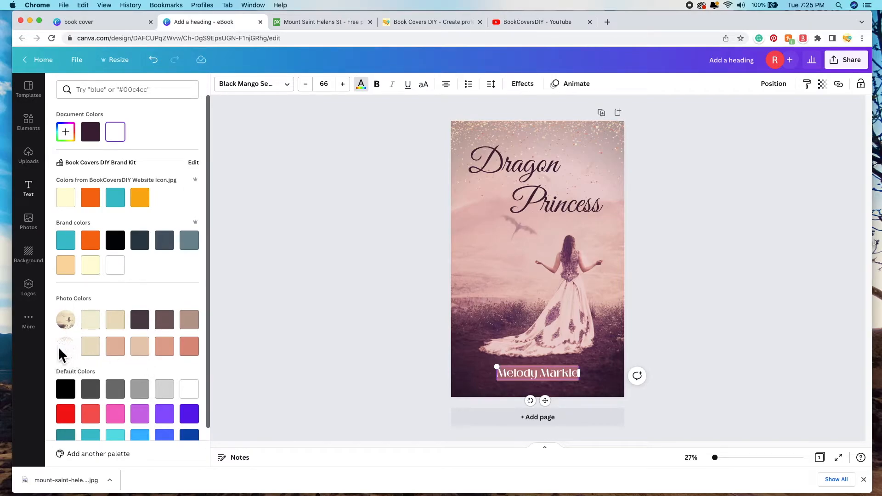
left_click(96, 352)
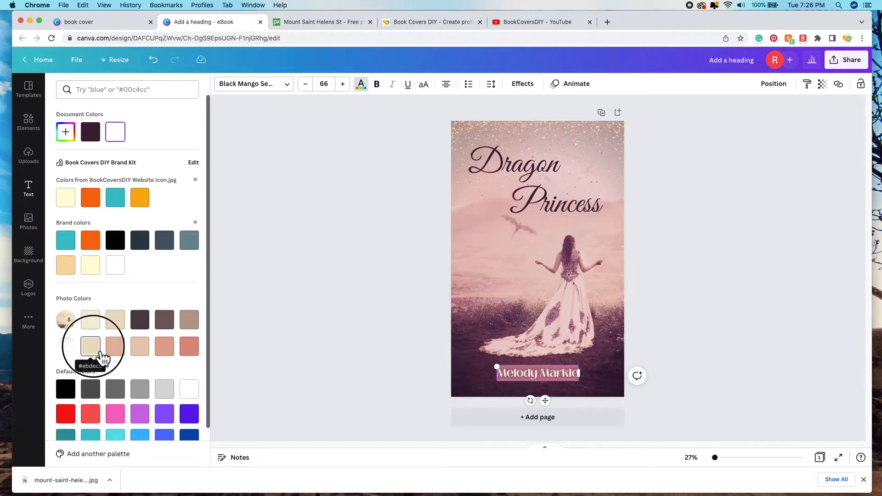
left_click(552, 375)
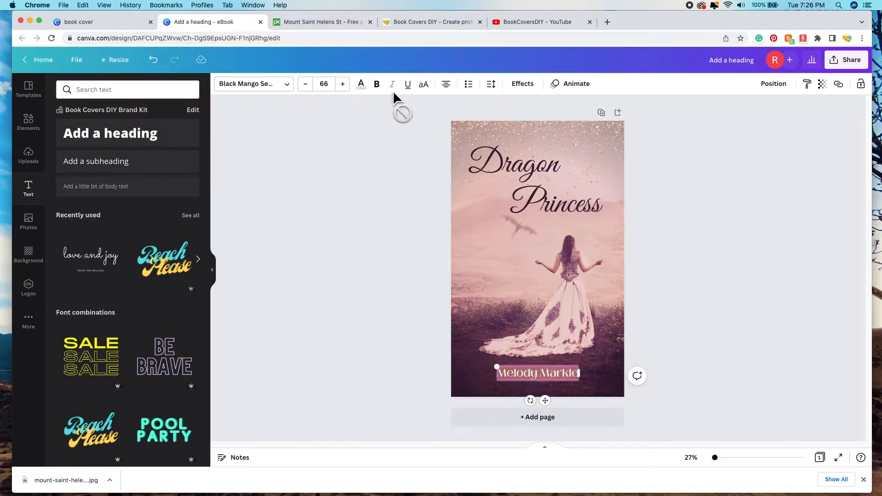
Step: Recolour the author name pale pink #E9D0CC, sampled from the dress with the eyedropper
left_click(366, 90)
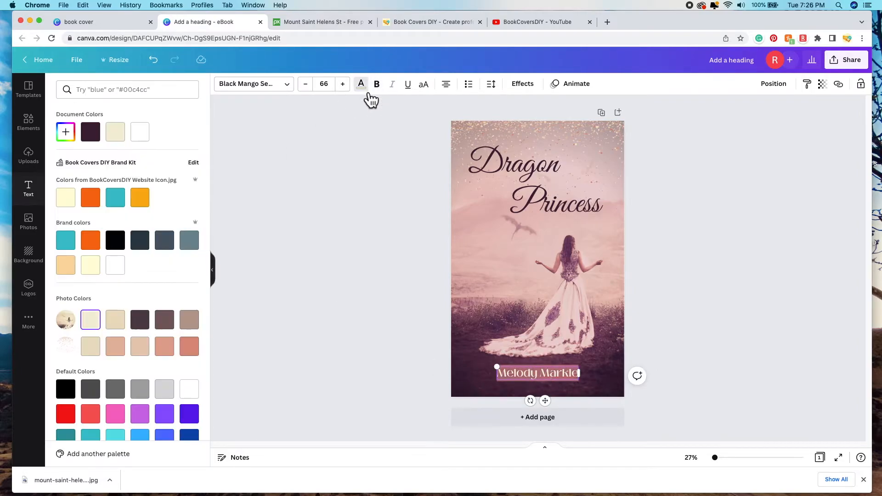
left_click(68, 139)
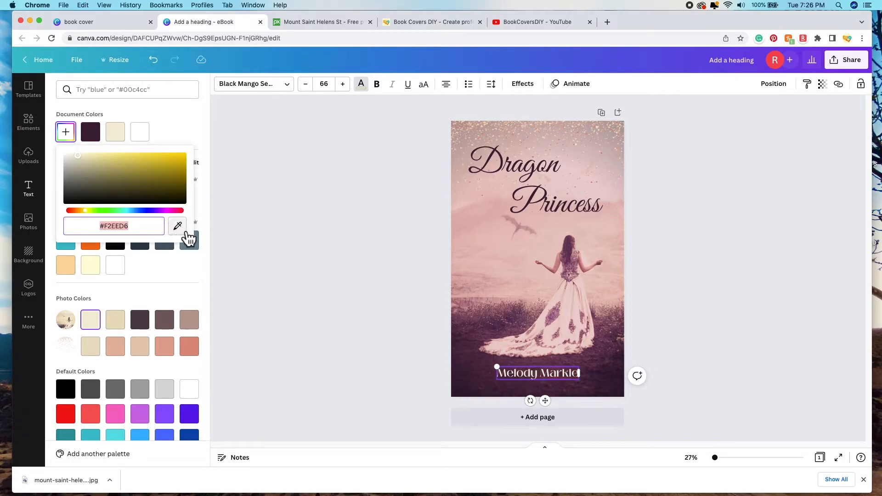
left_click(186, 233)
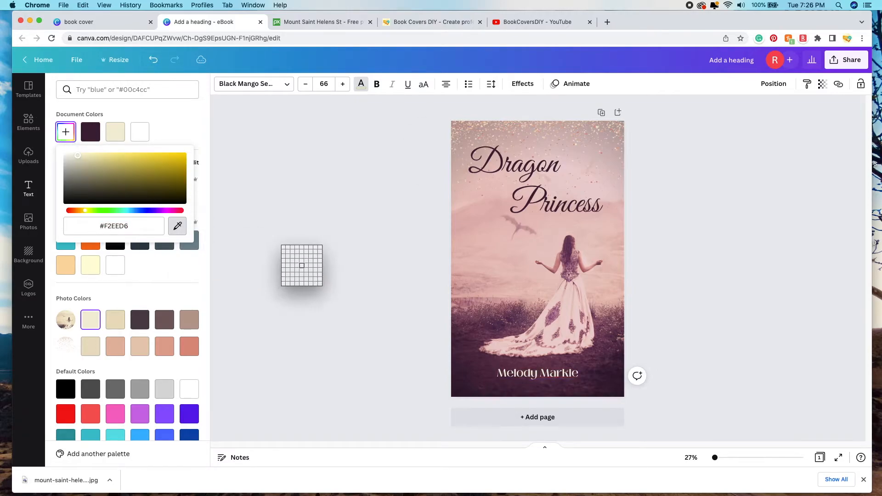
left_click(570, 317)
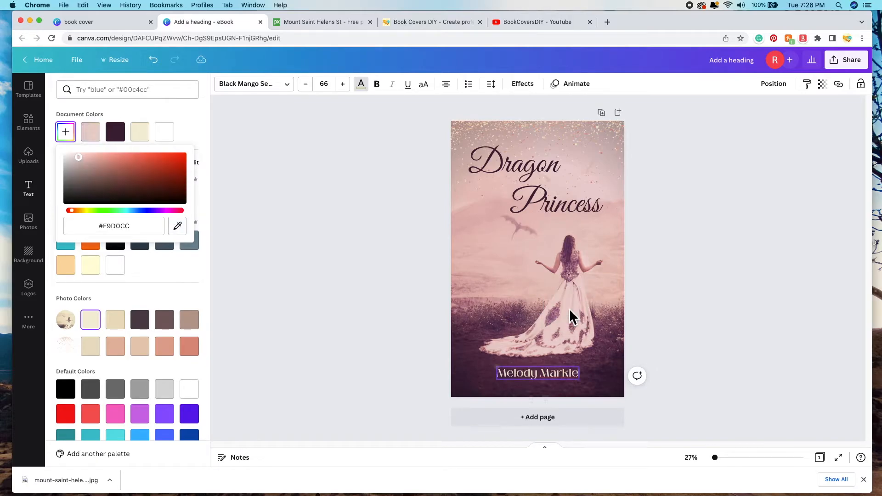
left_click(596, 405)
mouse_move(532, 378)
left_mouse_down()
mouse_move(552, 302)
mouse_move(536, 377)
left_mouse_up()
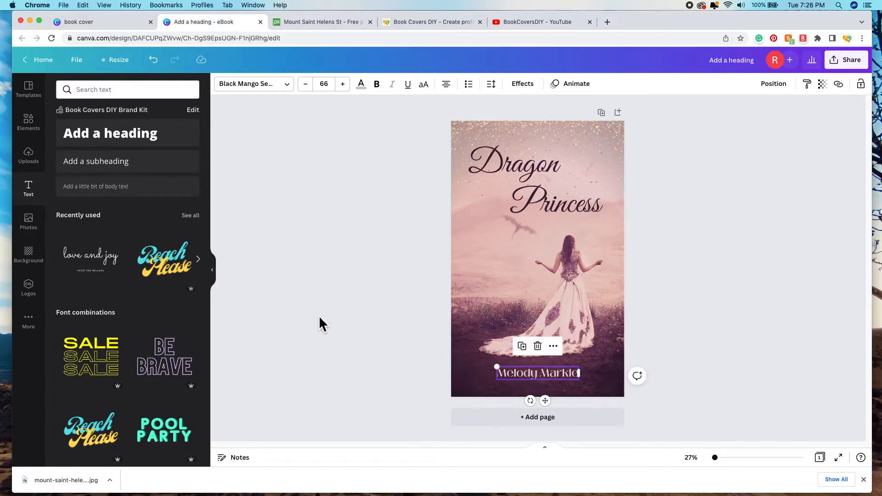
left_click(728, 244)
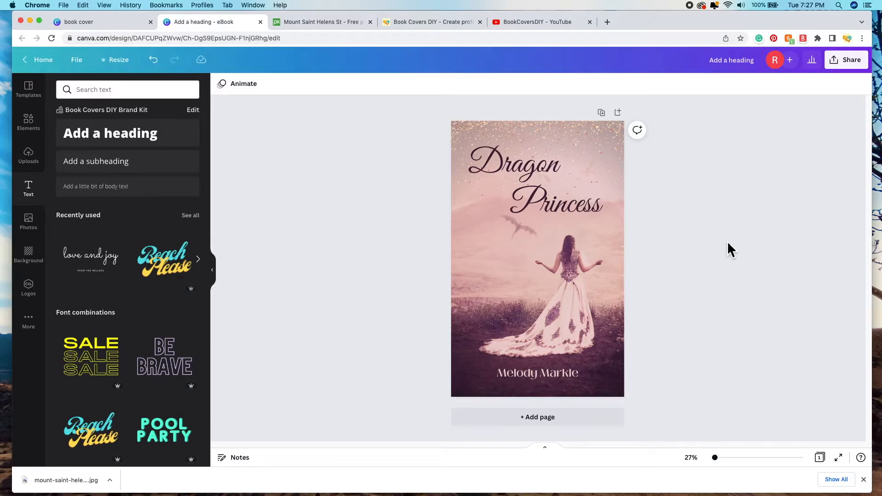
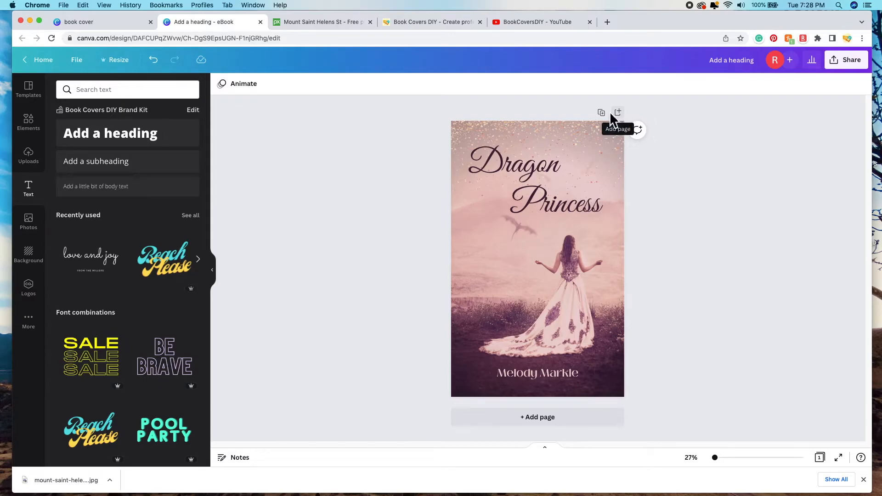
Step: Duplicate the Dragon Princess cover as Page 2 and scroll down to view the copy
left_click(604, 113)
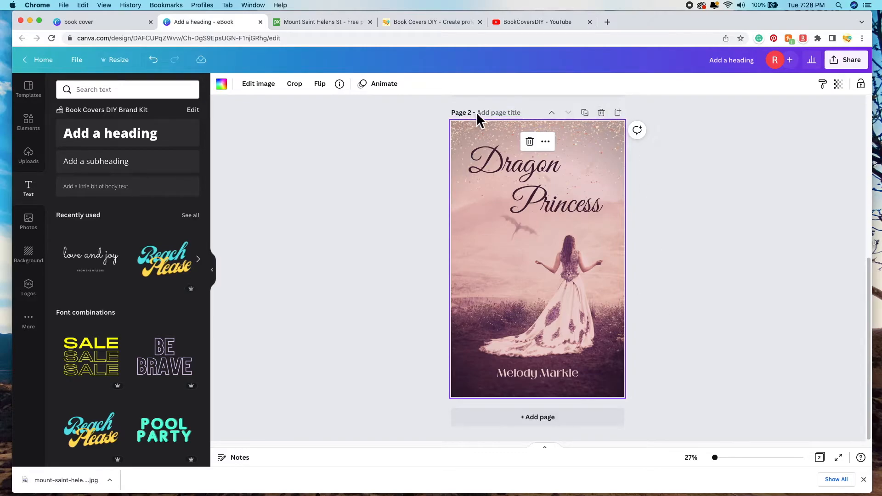
scroll(694, 218, "up", 5)
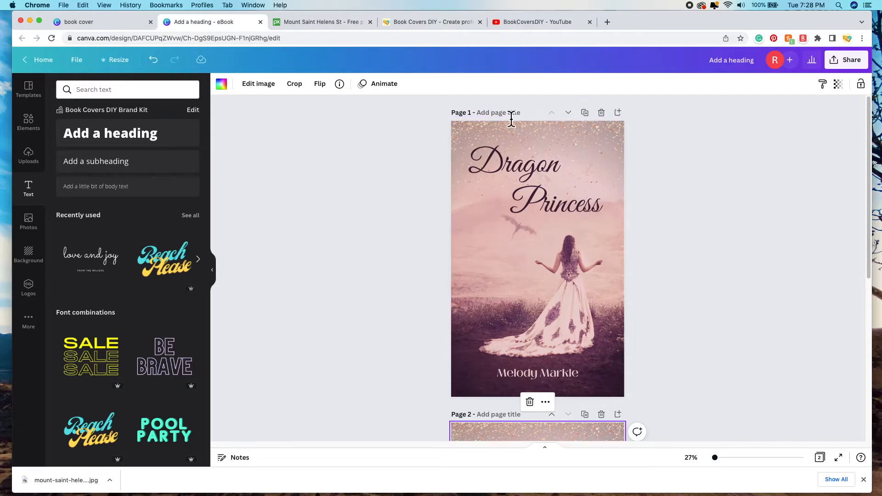
scroll(713, 307, "down", 5)
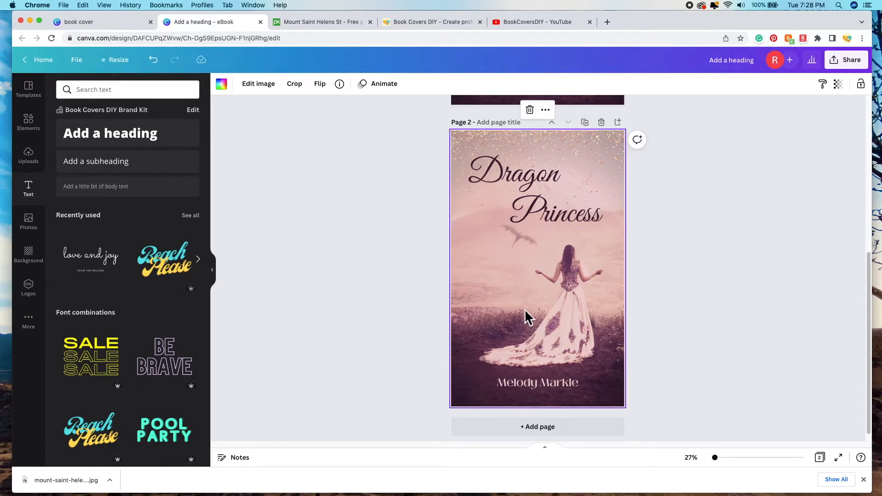
Step: Enlarge Page 2's background photo in crop mode and reposition it so the woman appears larger
double_click(519, 275)
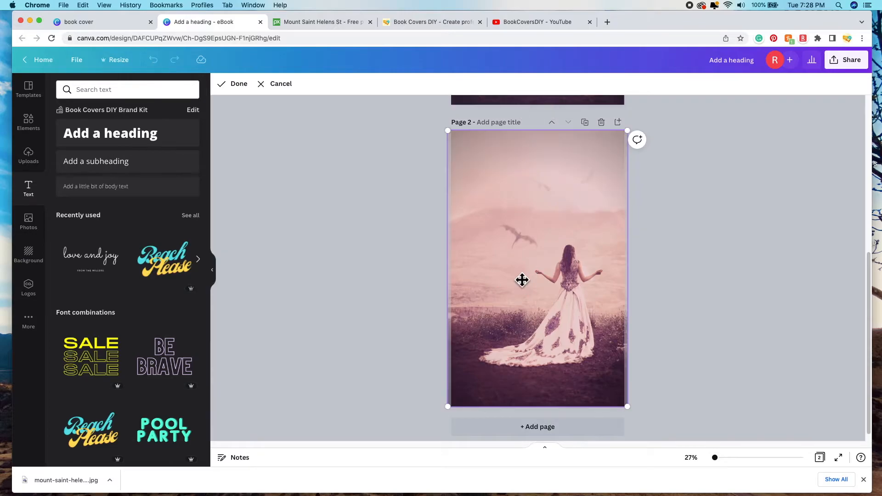
left_click_drag(628, 407, 699, 460)
left_click_drag(599, 311, 570, 285)
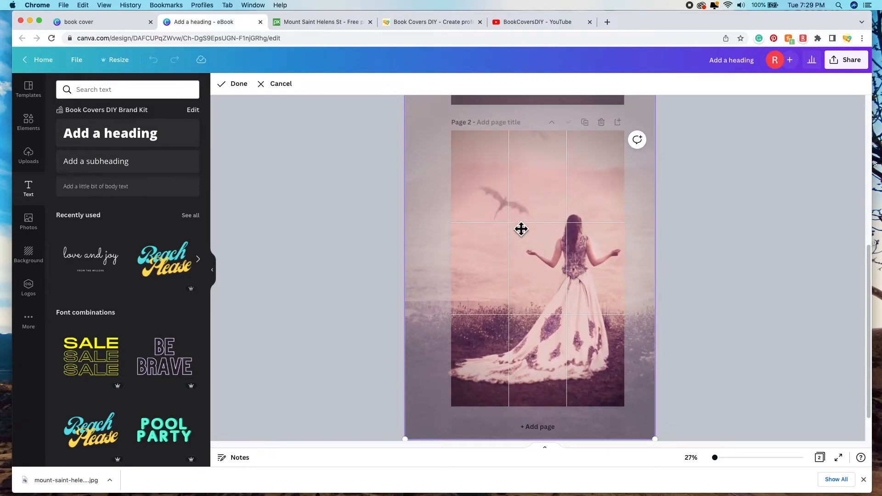
left_click_drag(573, 271, 570, 270)
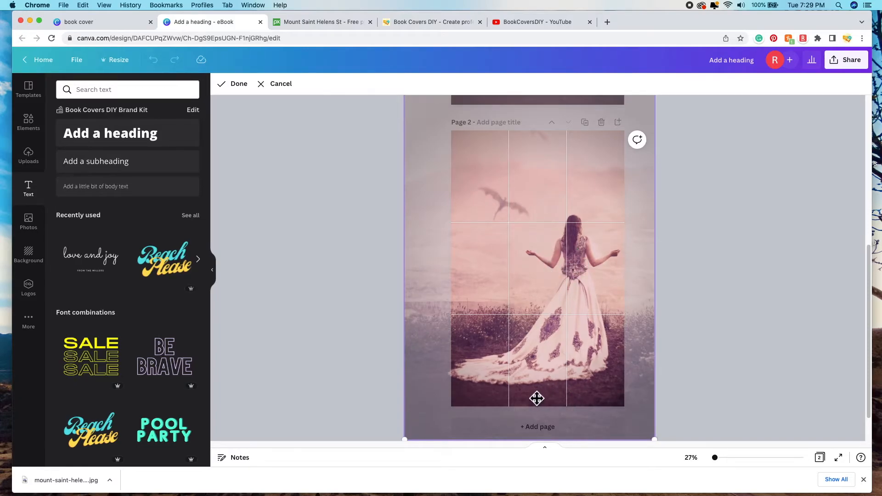
left_click(579, 265)
left_click_drag(579, 265, 581, 256)
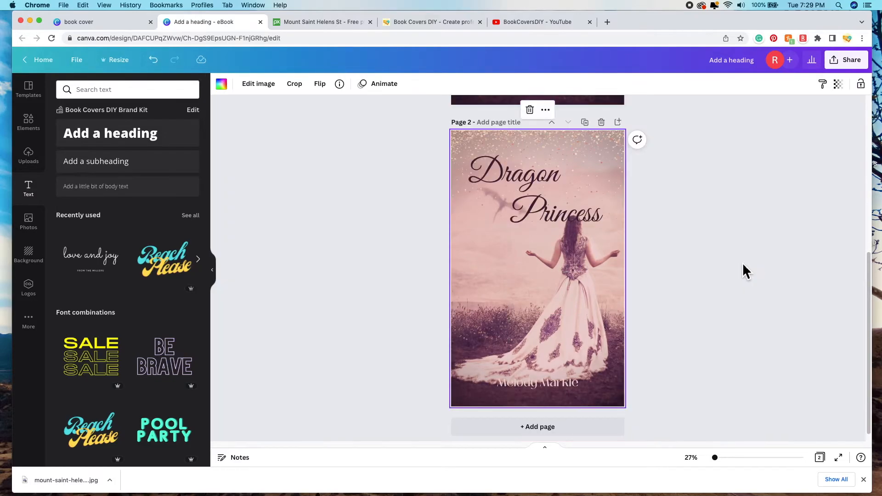
Step: Set both 'Dragon' and 'Princess' in the Page 2 title to the Tangerine script font
left_click(541, 236)
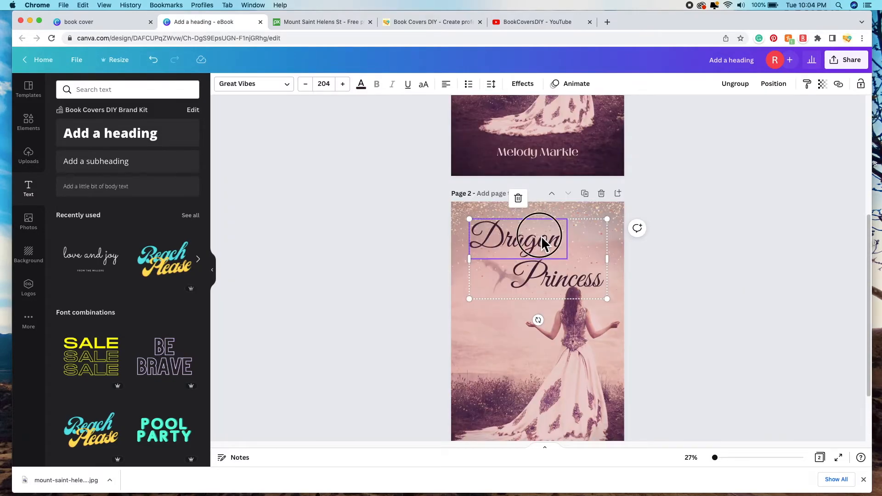
left_click(292, 87)
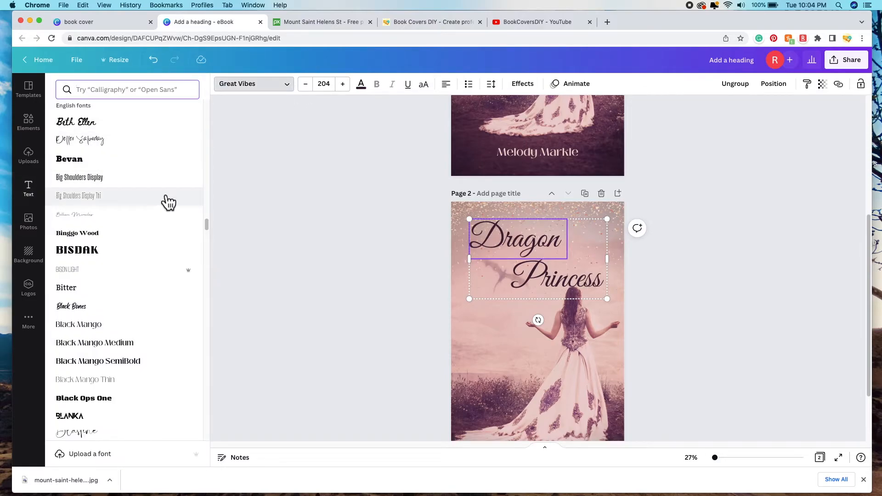
scroll(168, 201, "down", 10)
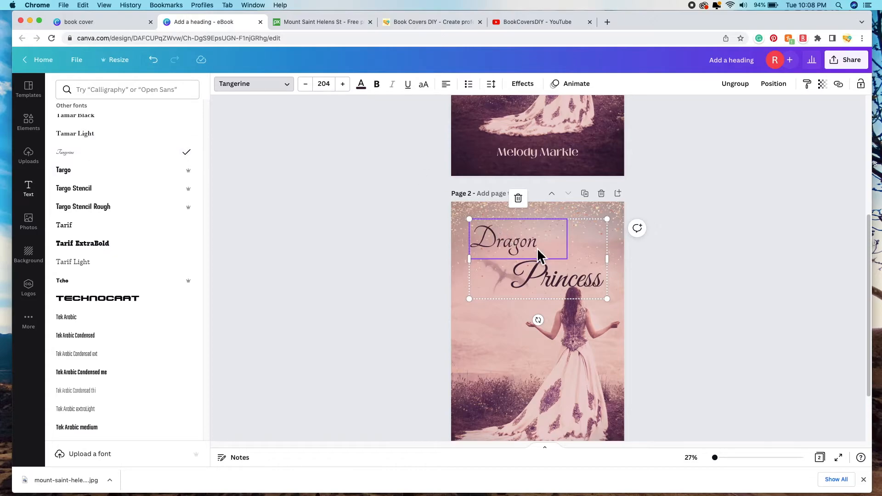
left_click(556, 274)
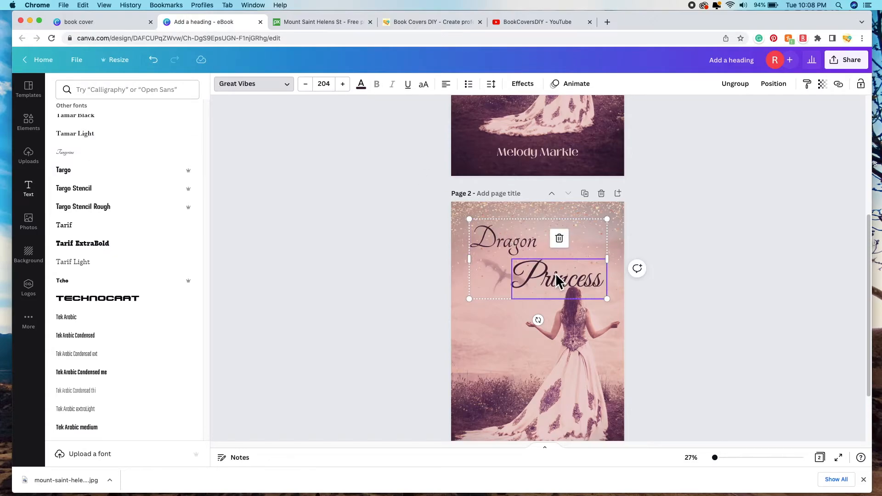
left_click(119, 165)
left_click(354, 240)
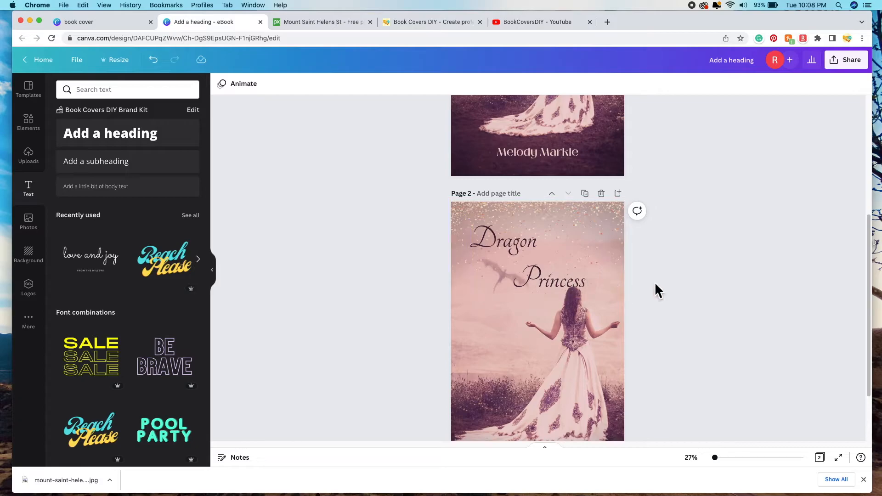
Step: Ungroup the Page 2 title into separate 'Dragon' and 'Princess' text boxes
left_click(519, 252)
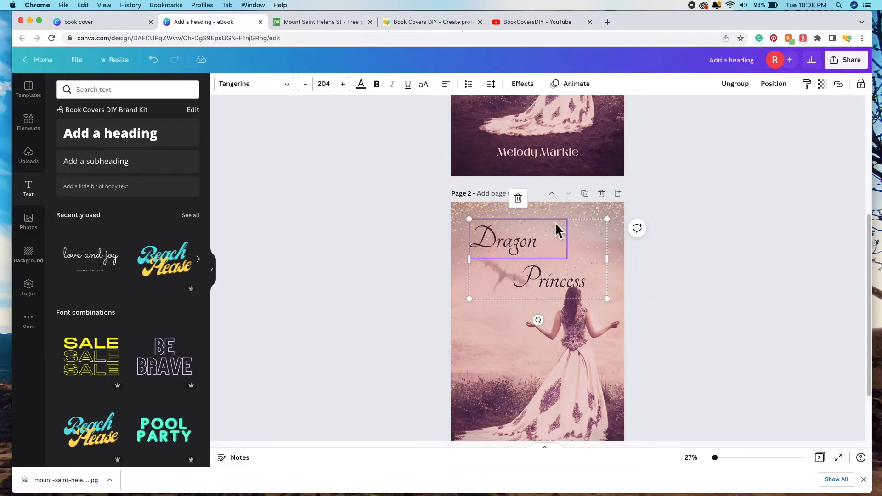
scroll(575, 257, "up", 5)
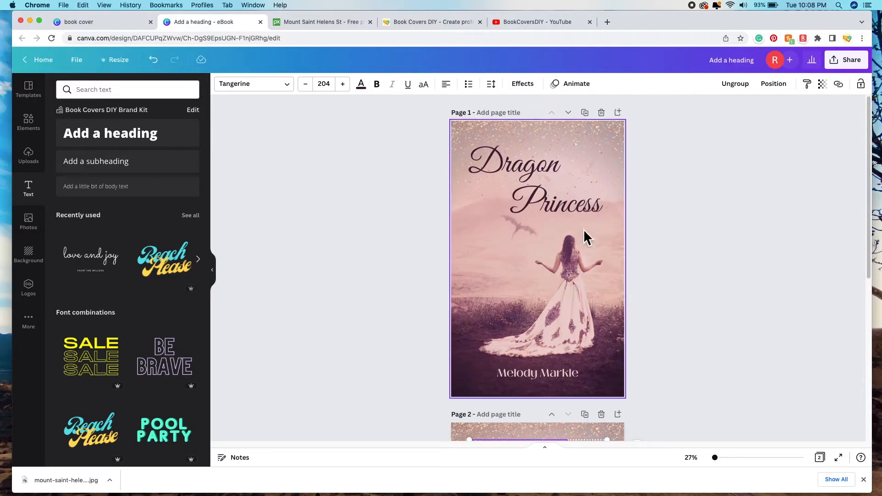
scroll(540, 189, "down", 5)
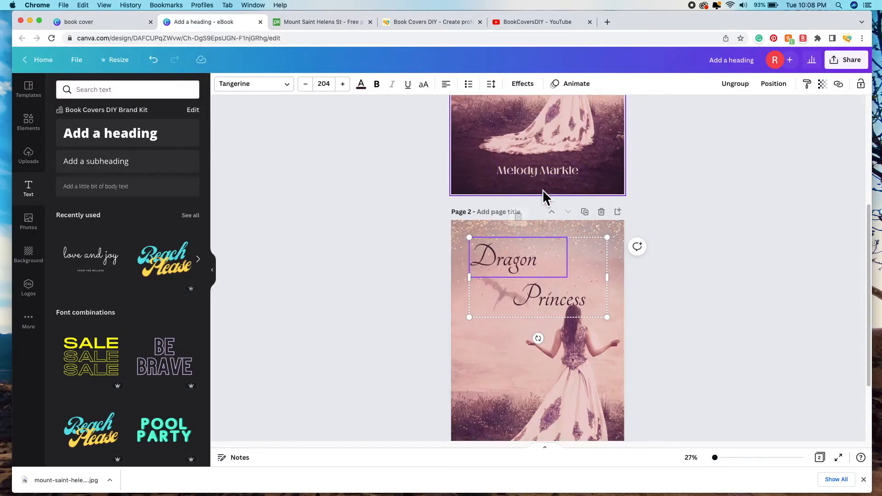
left_click(578, 257)
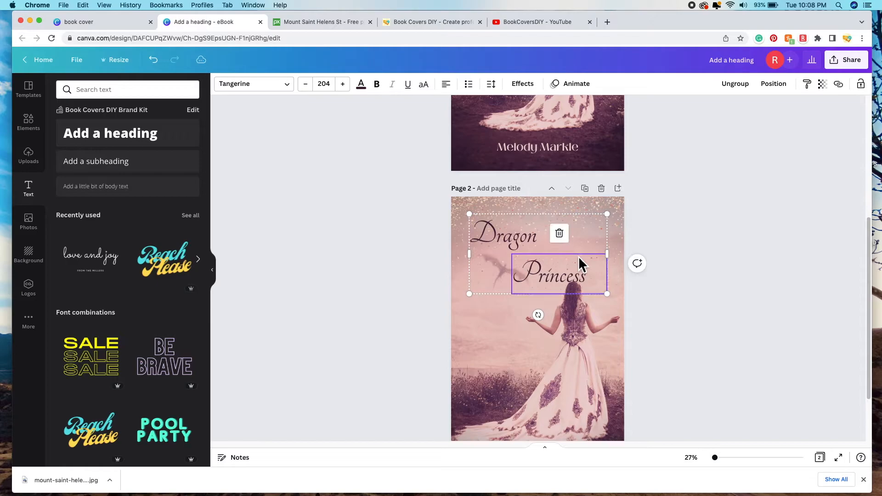
left_click(742, 90)
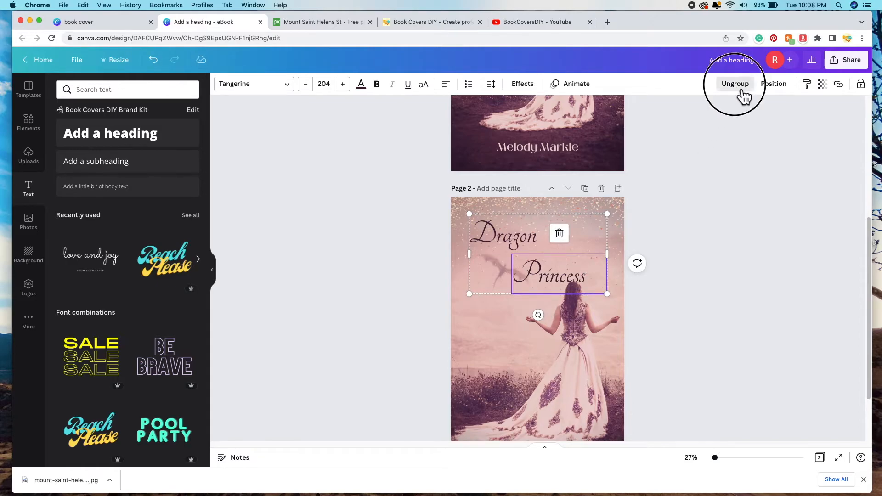
left_click(707, 281)
left_click(527, 251)
left_click(570, 282)
left_click_drag(579, 284, 568, 280)
Step: Narrow both word boxes and shift Dragon and Princess right, closer together
left_click(553, 243)
left_click_drag(573, 239, 549, 240)
left_click(567, 273)
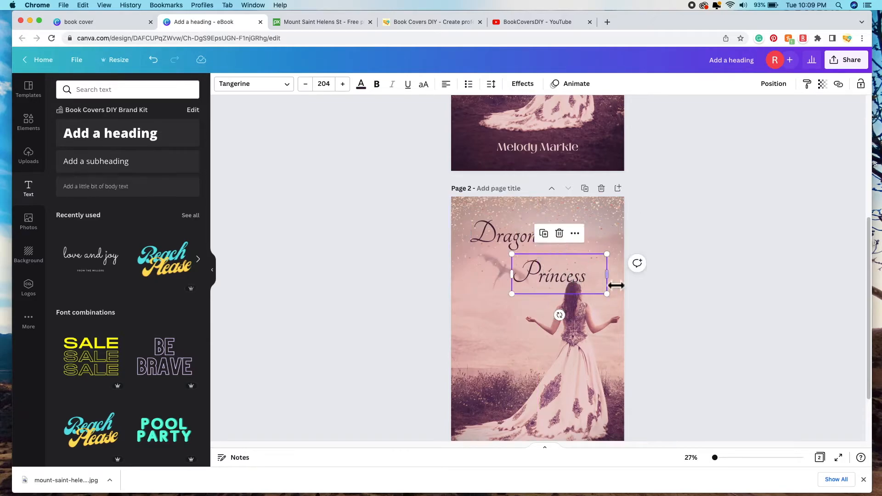
left_click_drag(607, 275, 595, 280)
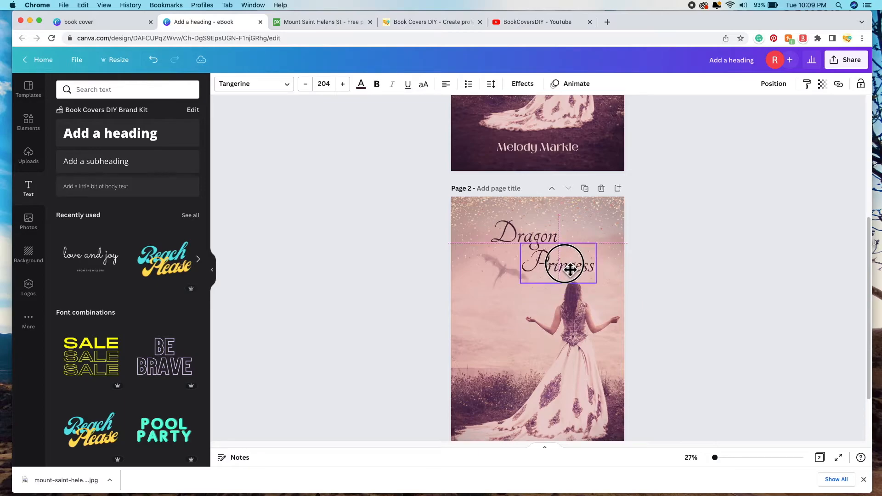
left_click_drag(570, 270, 570, 269)
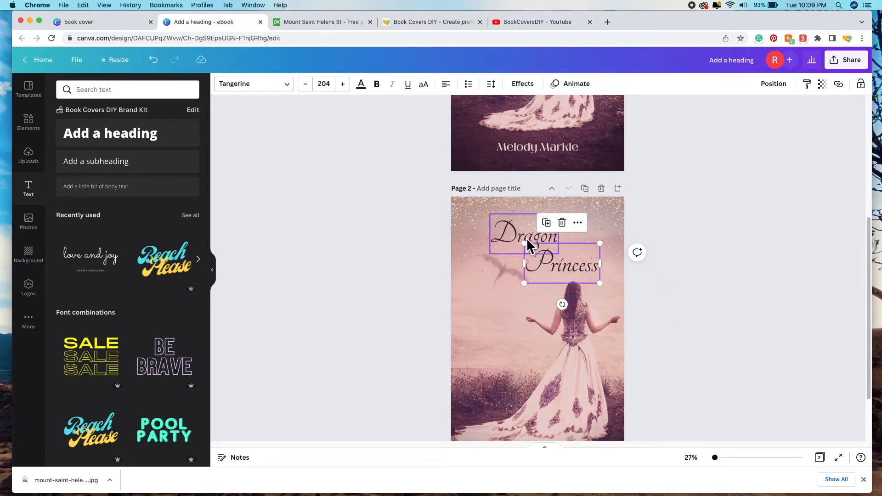
mouse_move(526, 238)
left_mouse_down()
mouse_move(545, 244)
mouse_move(531, 244)
left_mouse_up()
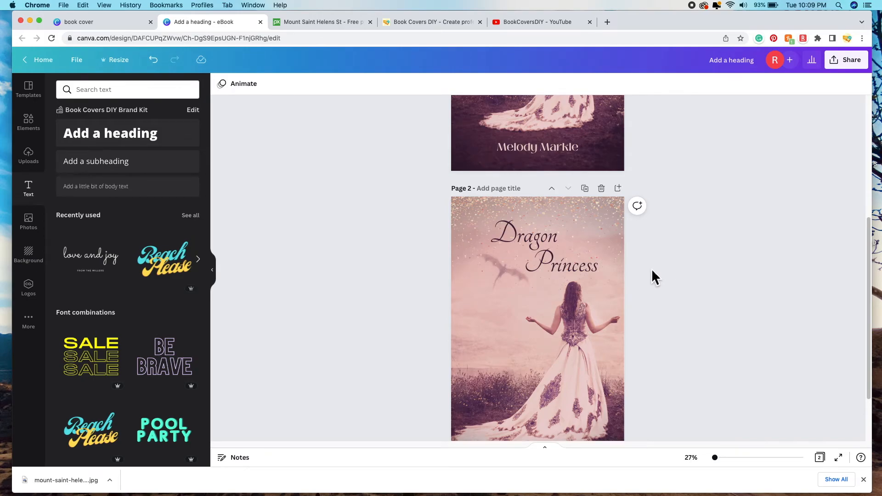
Step: Group Dragon and Princess, enlarge the title to size 229, and centre it near the top
left_click(532, 238)
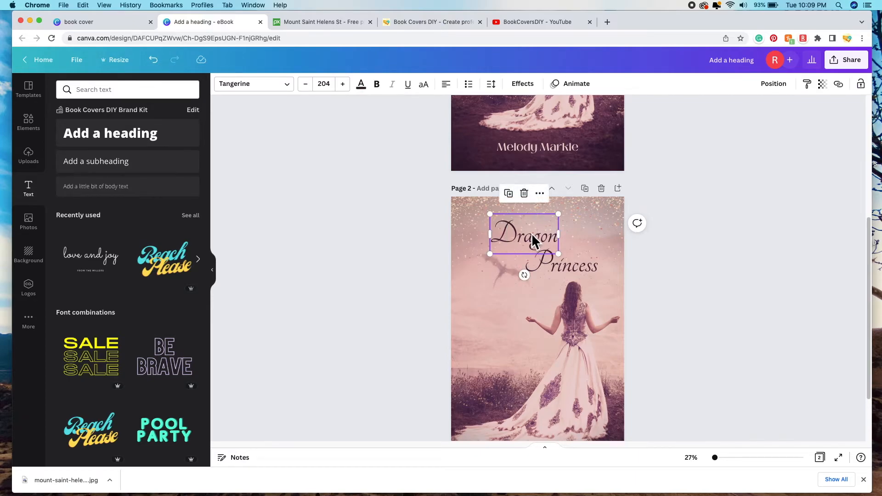
left_click(578, 264, "shift")
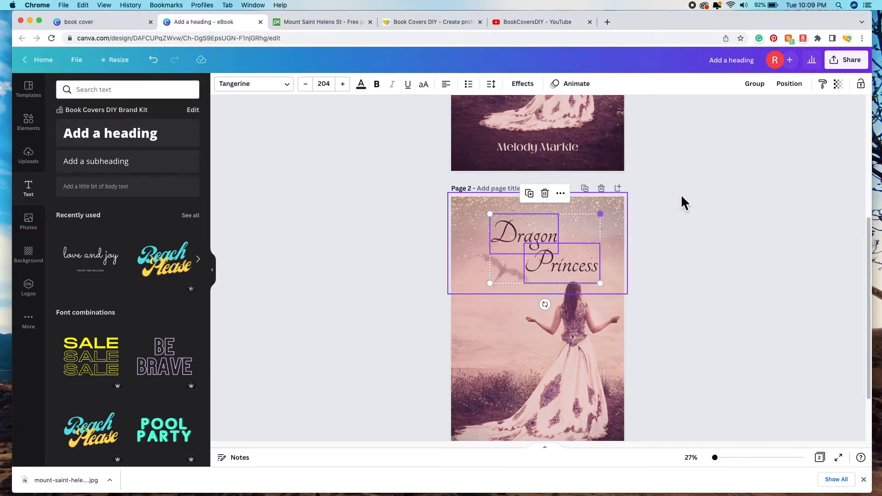
left_click(757, 87)
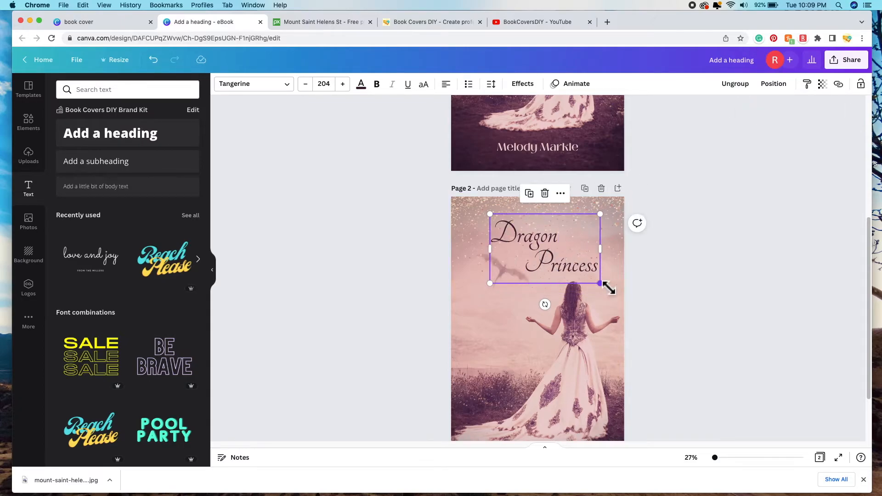
left_click_drag(608, 286, 616, 292)
left_click_drag(574, 244, 566, 245)
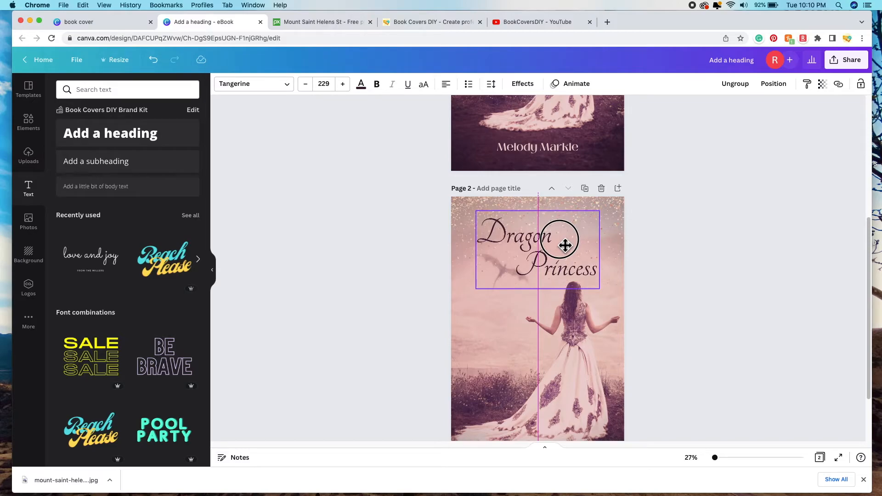
left_click_drag(565, 245, 565, 242)
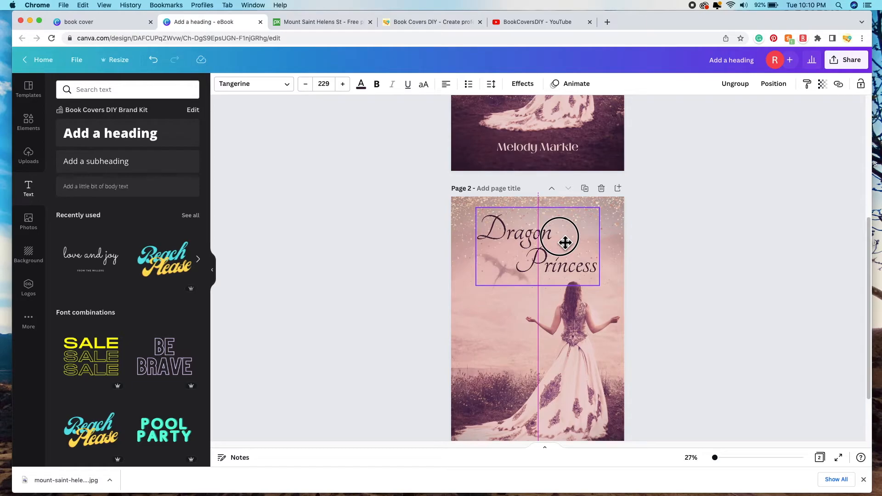
left_click_drag(565, 242, 565, 242)
left_click(732, 278)
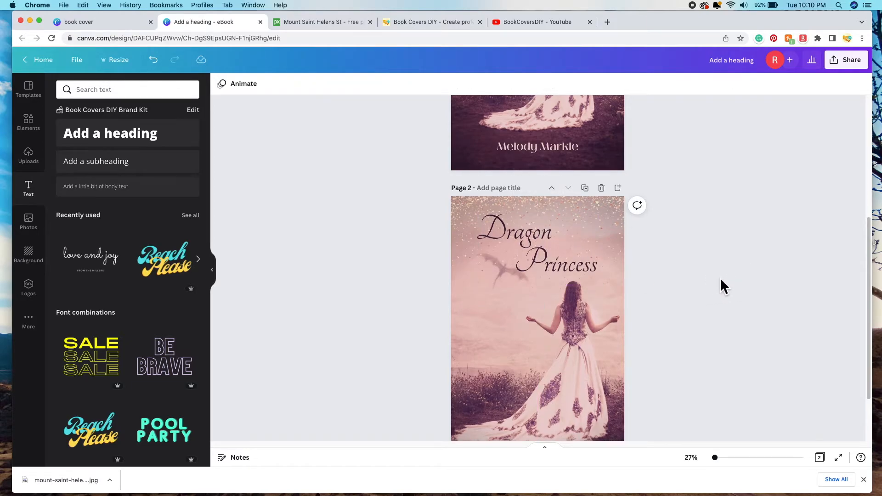
Step: Move Page 2's author name slightly lower, centred near the bottom edge below the gown
scroll(720, 277, "down", 2)
scroll(721, 277, "up", 5)
scroll(720, 277, "down", 5)
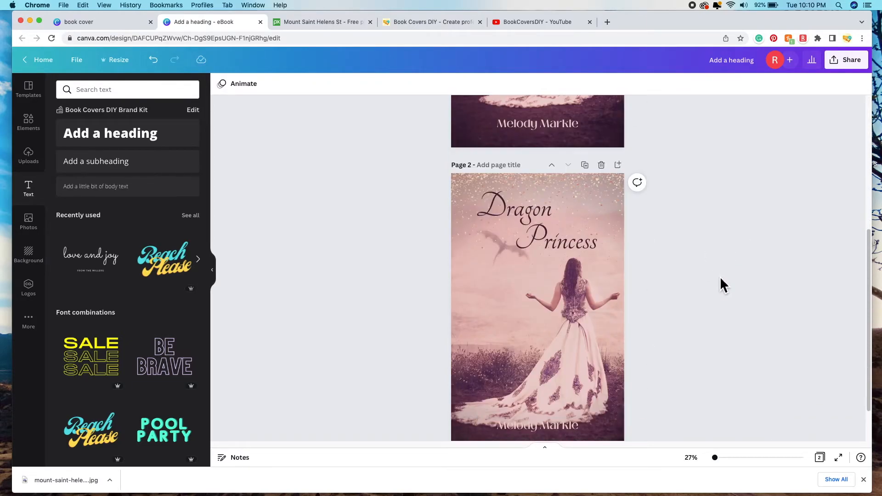
scroll(720, 276, "up", 5)
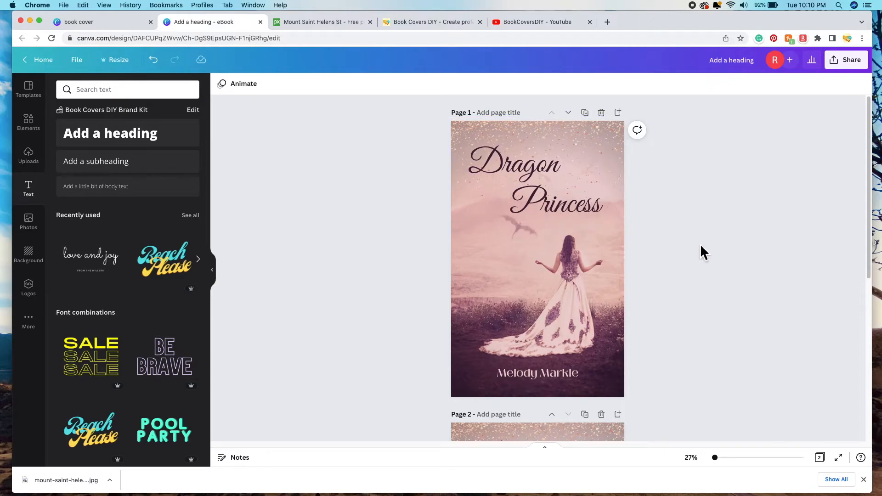
scroll(700, 245, "down", 3)
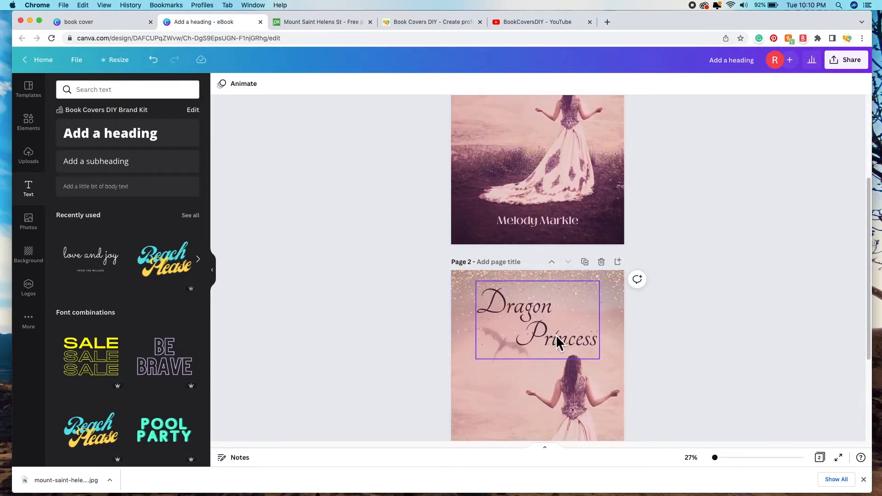
scroll(538, 312, "up", 4)
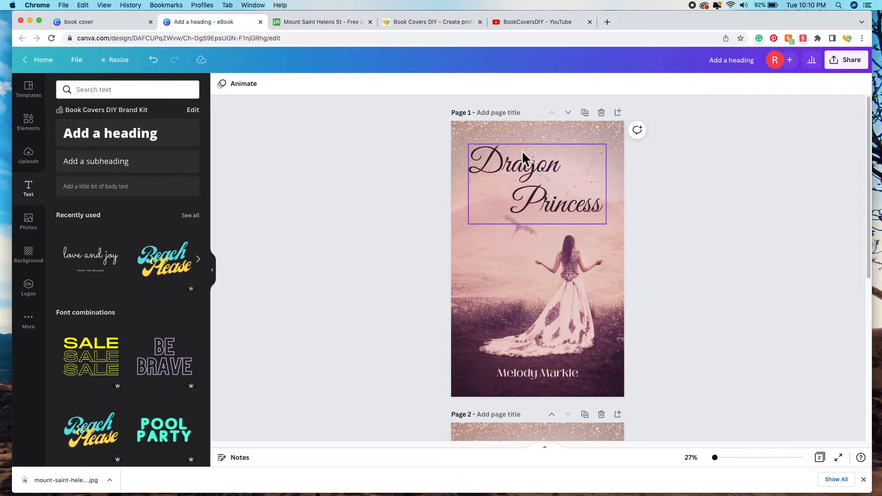
scroll(565, 241, "down", 6)
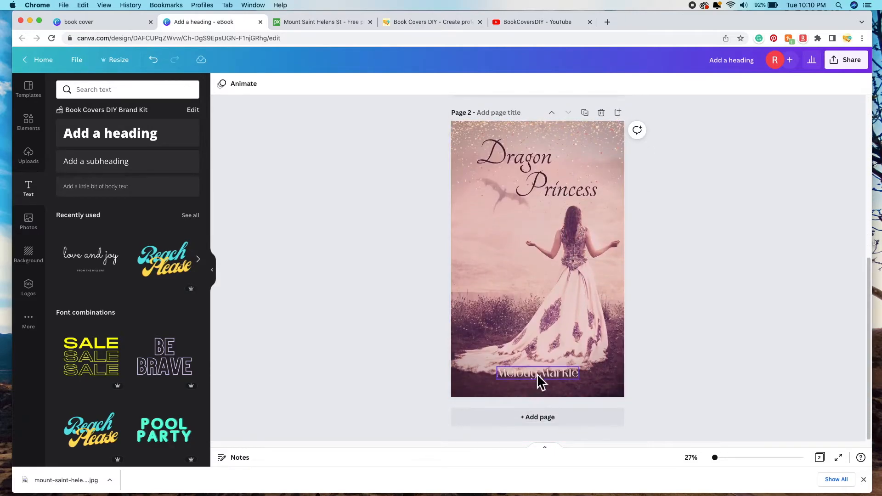
left_click_drag(541, 376, 545, 386)
left_click(673, 269)
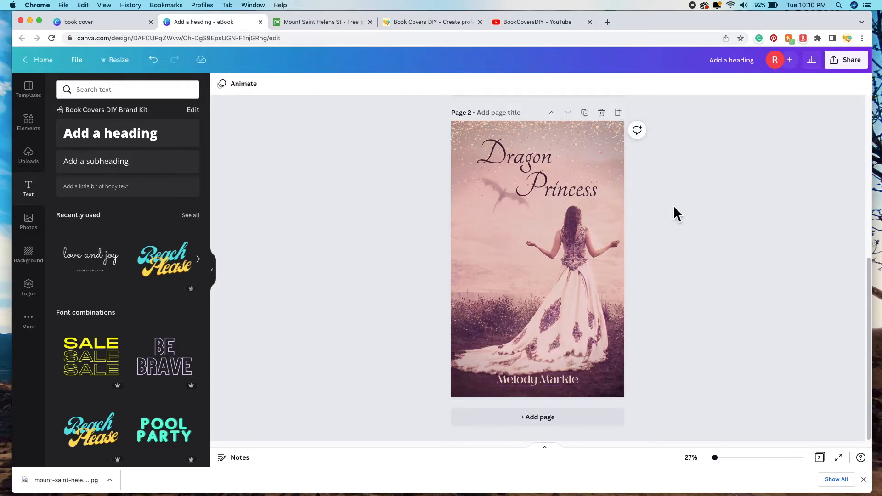
scroll(590, 216, "up", 6)
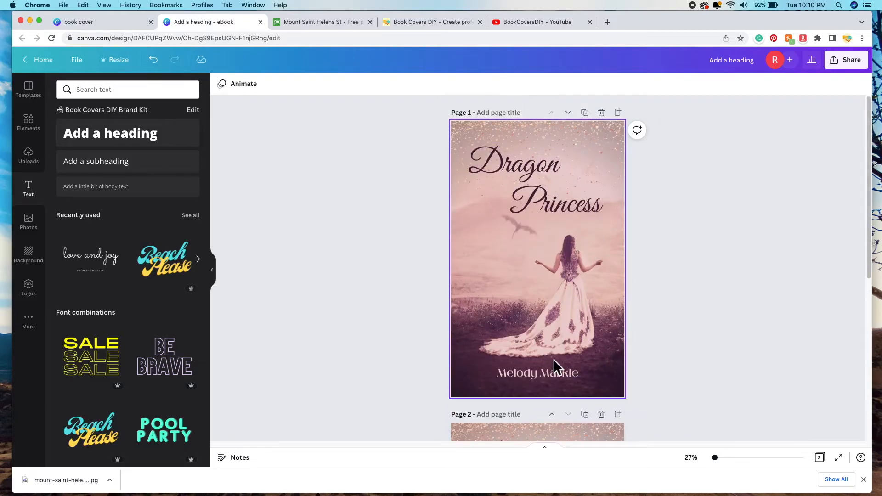
scroll(520, 309, "down", 2)
scroll(520, 310, "down", 4)
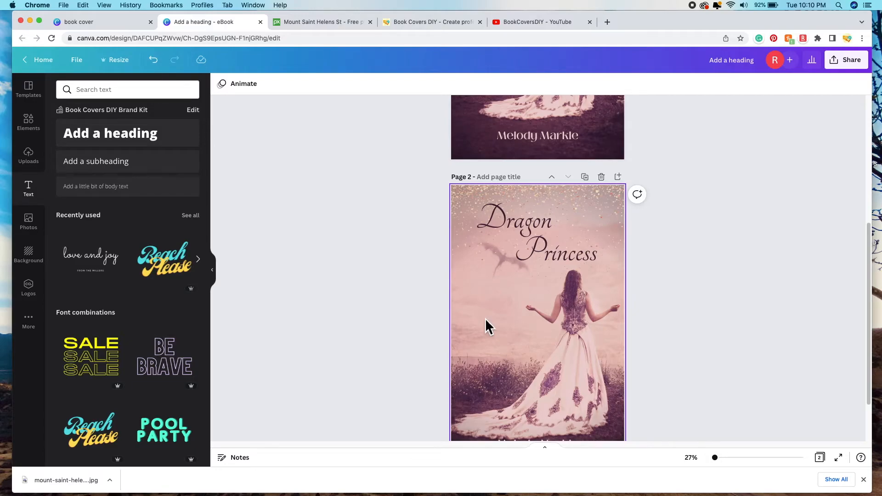
scroll(486, 319, "down", 2)
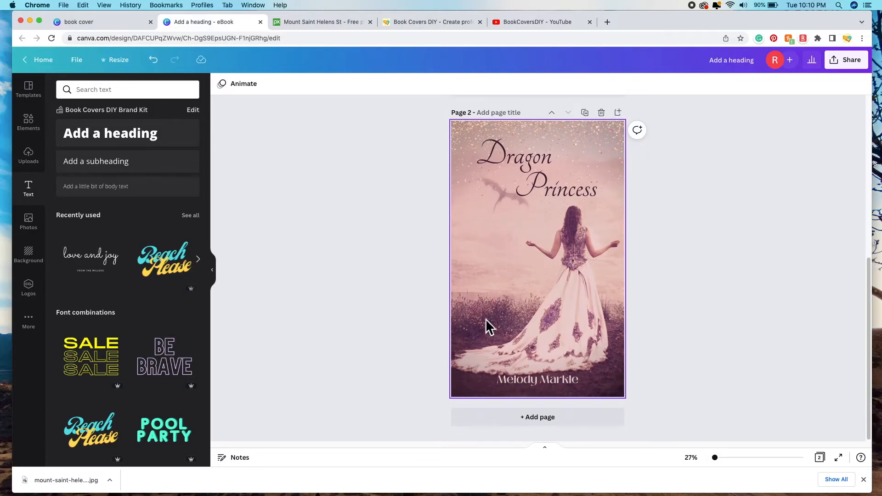
Step: Open Page 2 background photo's edit options, preview the Polar filter, then discard it
left_click(490, 294)
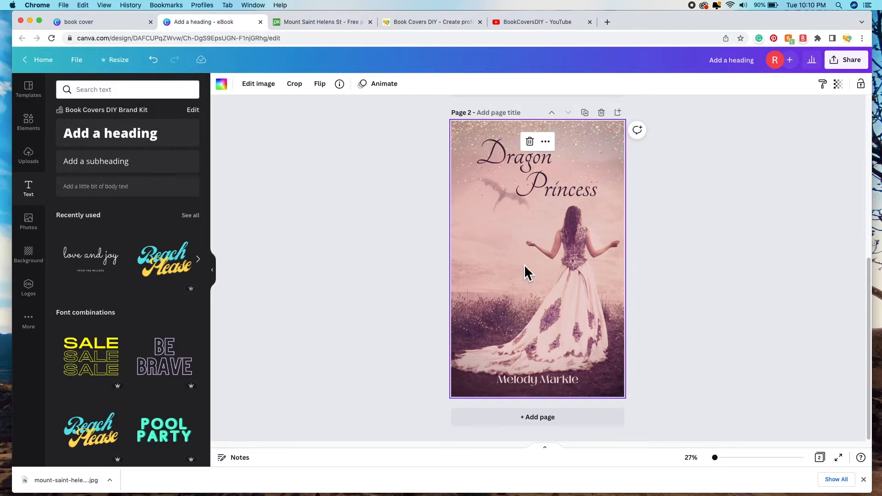
left_click(259, 84)
scroll(208, 244, "down", 10)
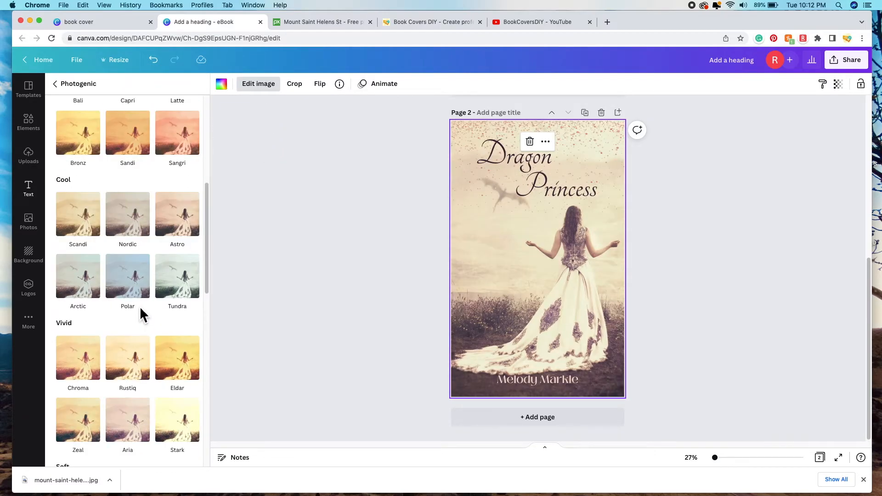
left_click(138, 296)
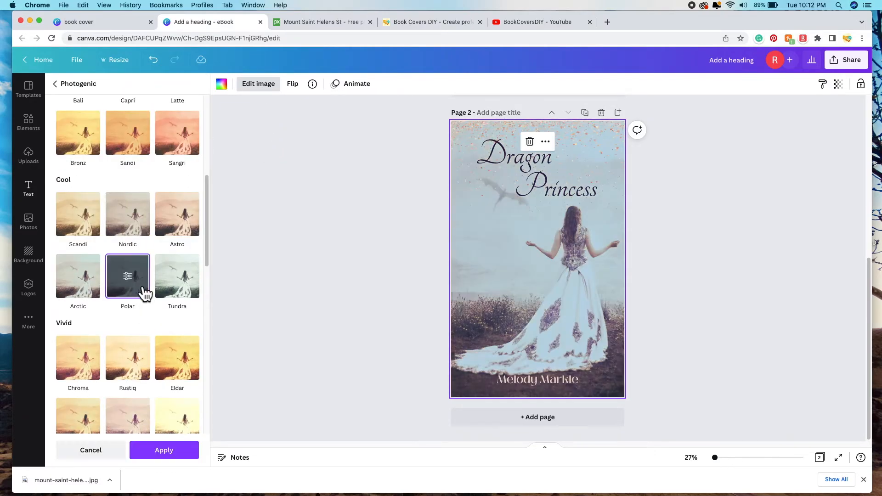
left_click(91, 450)
scroll(106, 195, "up", 10)
scroll(110, 202, "up", 4)
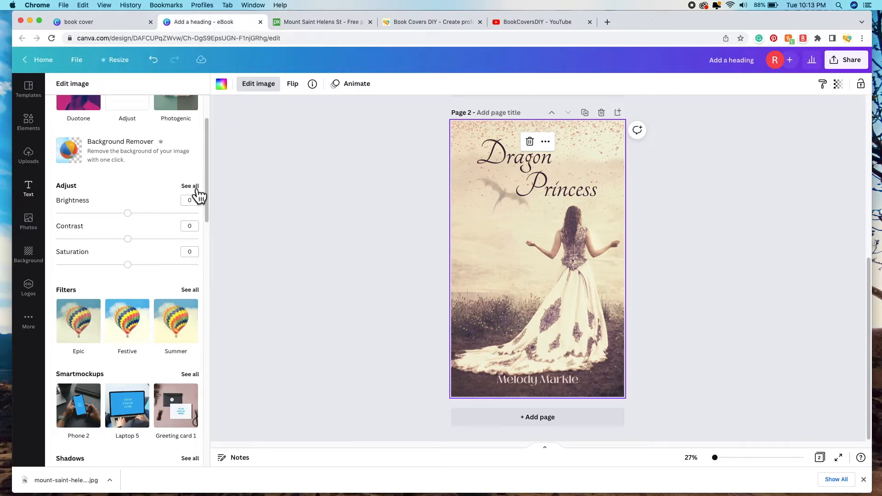
Step: Adjust the photo: tint 68, brightness -5, contrast 10, saturation 10, vignette 50, warmth -10, vibrance 5
left_click(197, 188)
left_click_drag(151, 201, 184, 209)
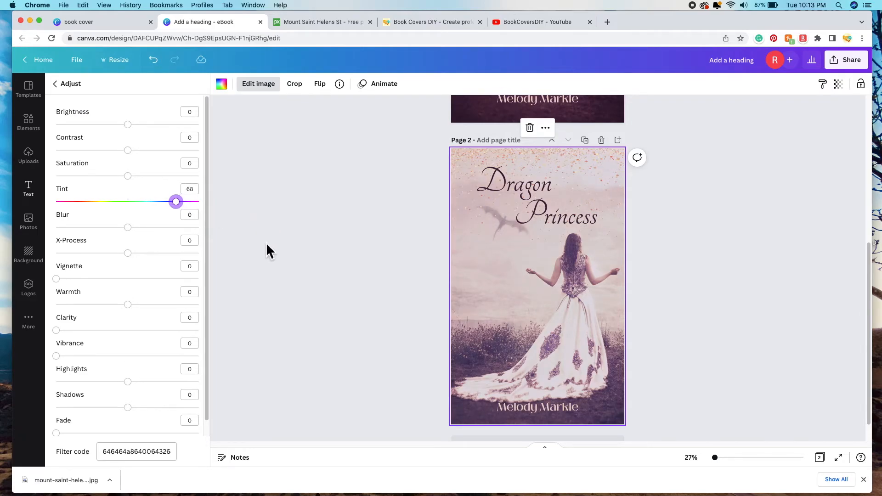
scroll(266, 242, "up", 5)
scroll(265, 243, "down", 5)
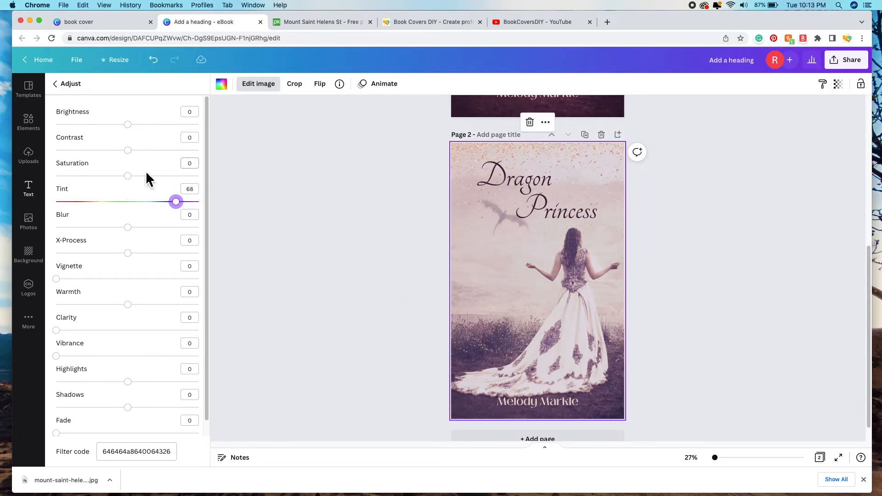
left_click_drag(135, 132, 143, 185)
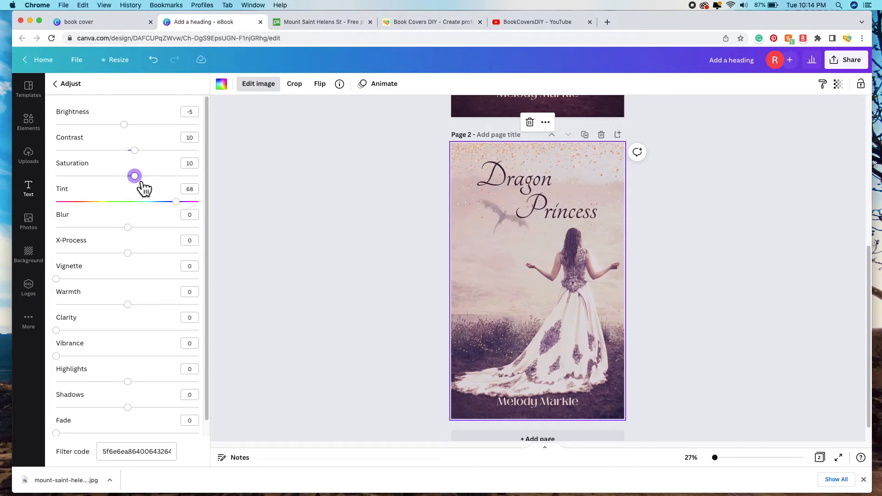
scroll(137, 242, "down", 1)
left_click_drag(68, 265, 120, 290)
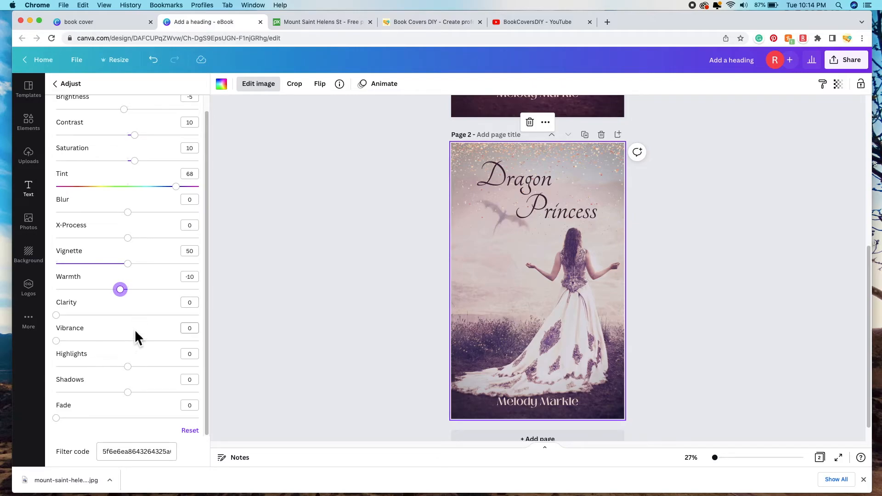
left_click_drag(56, 341, 64, 341)
scroll(161, 242, "up", 1)
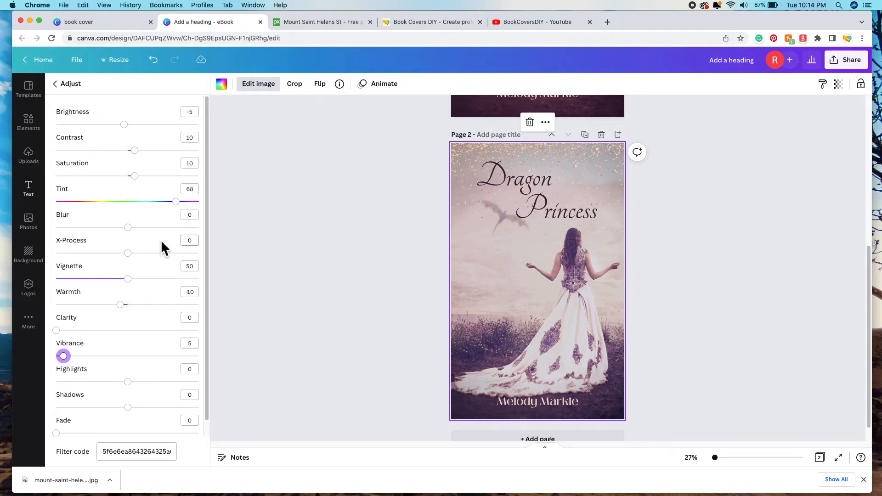
left_click(75, 85)
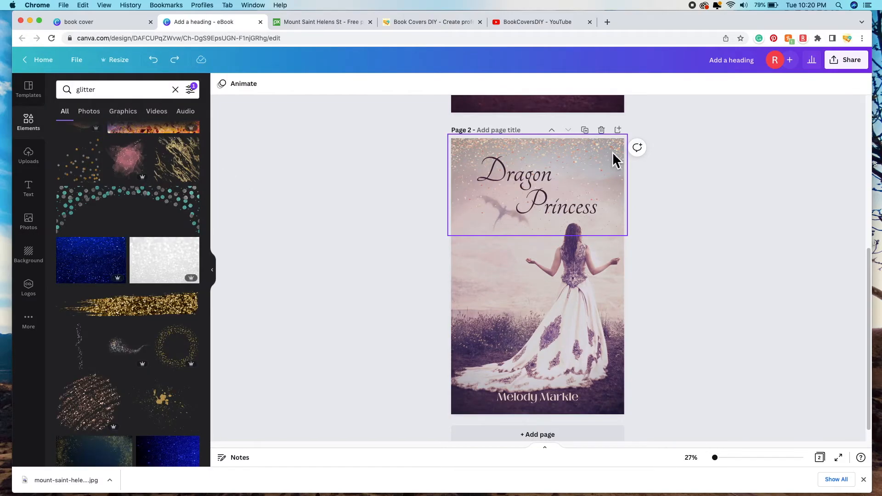
left_click(613, 153)
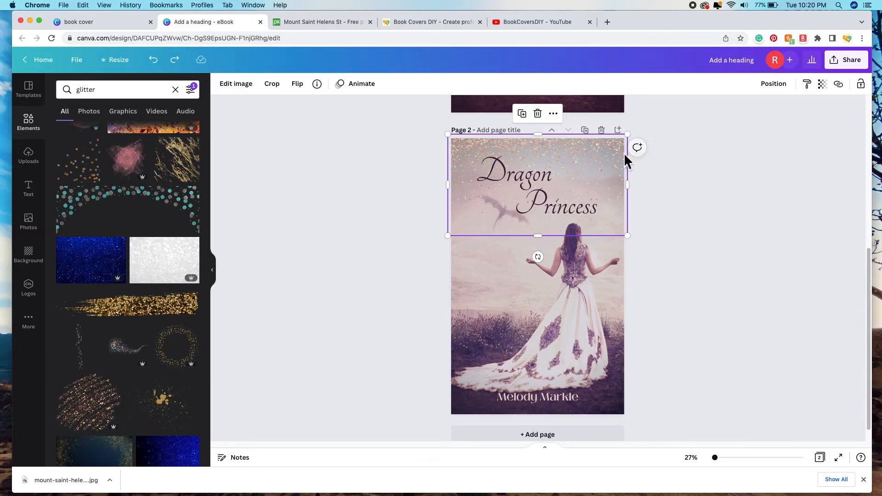
Step: Open the glitter overlay's Duotone presets and try Lavender, Dawn and Classic
left_click(241, 92)
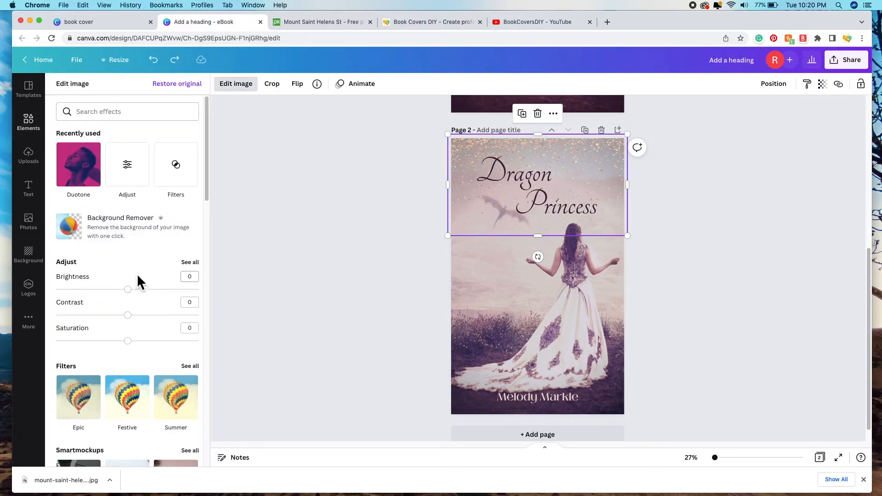
scroll(170, 275, "down", 5)
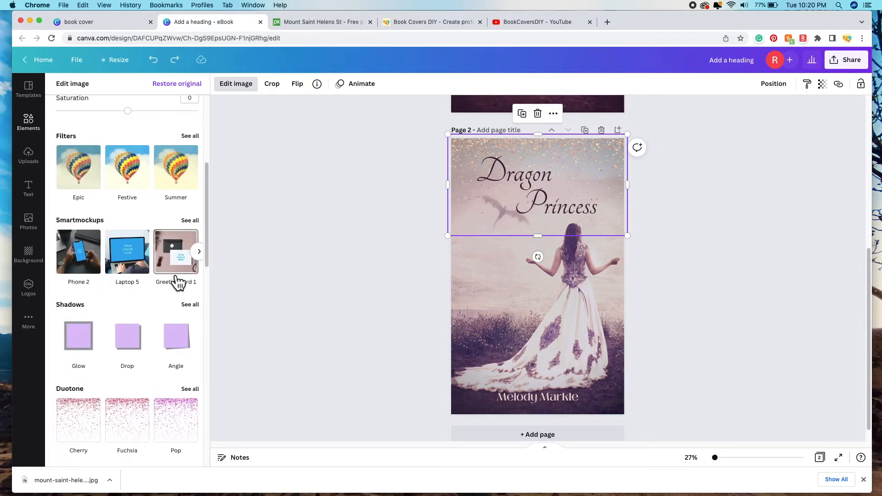
scroll(177, 282, "down", 2)
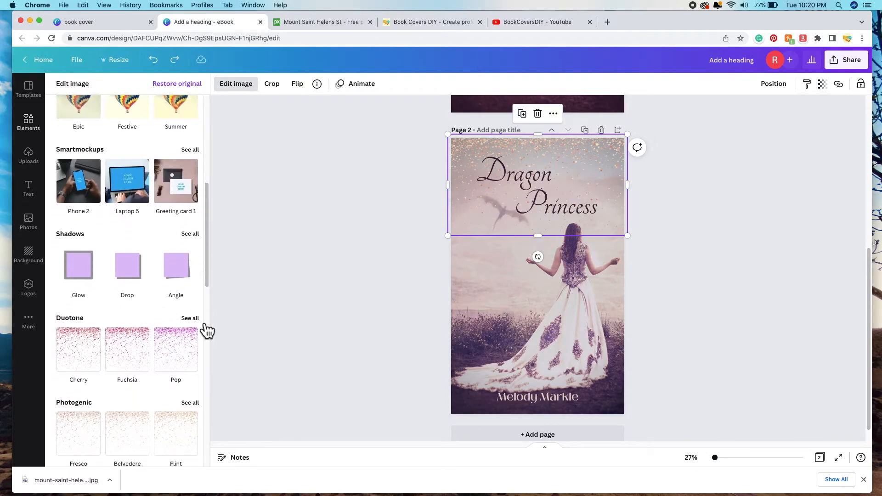
left_click(190, 318)
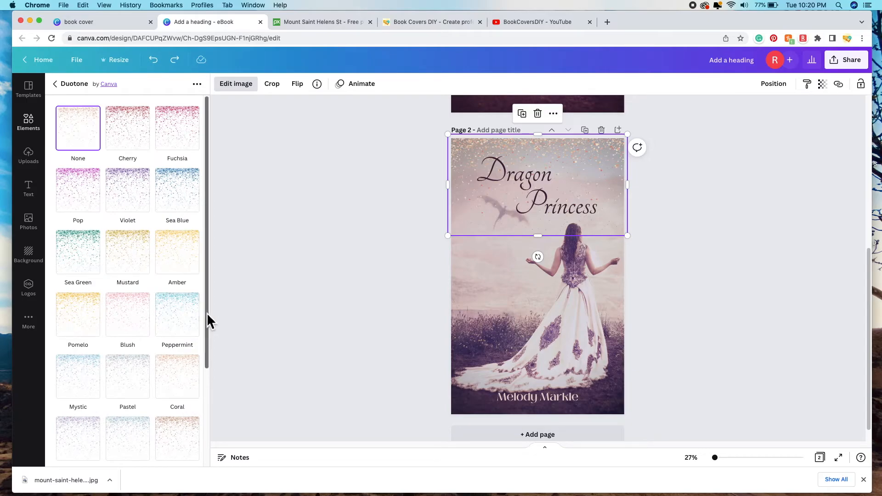
scroll(193, 294, "down", 4)
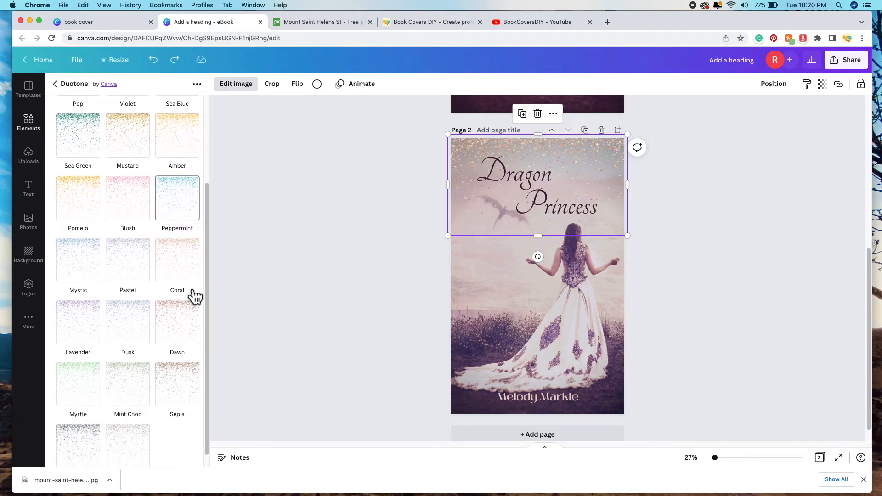
left_click(89, 317)
left_click(180, 326)
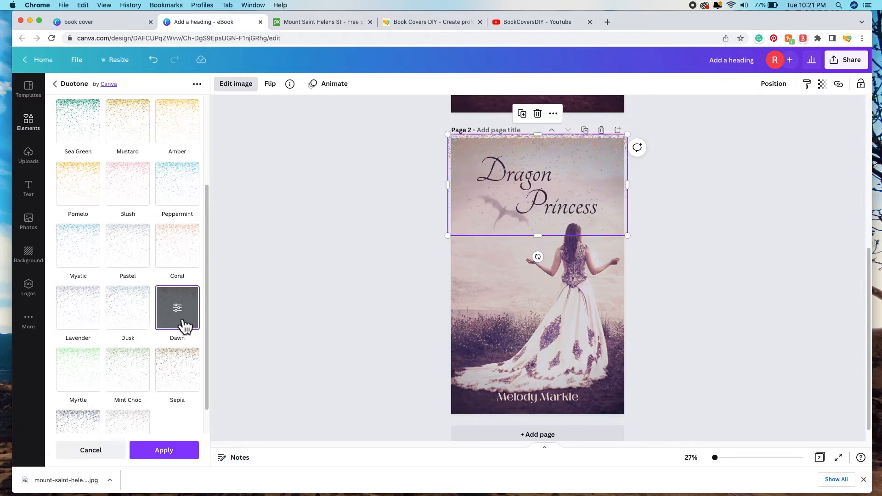
scroll(134, 405, "down", 2)
left_click(136, 399)
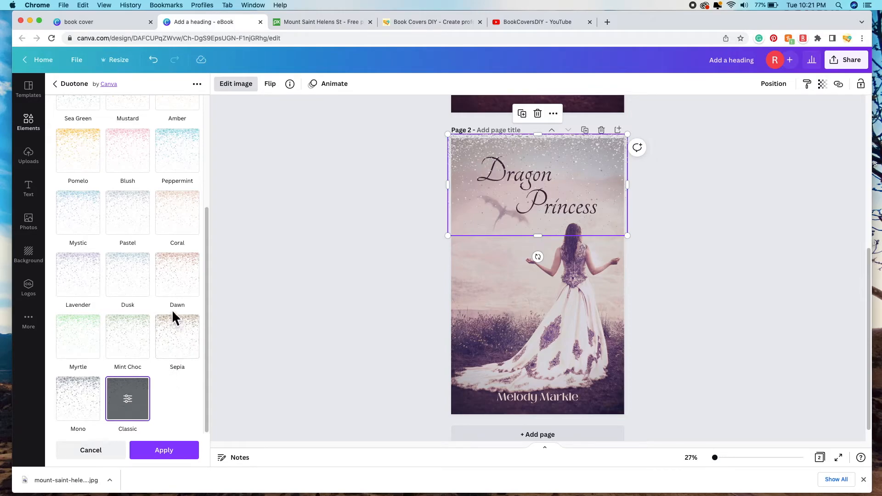
Step: Compare the Pop and Cherry duotones, then apply the grey Classic duotone
scroll(171, 309, "up", 5)
scroll(163, 301, "up", 2)
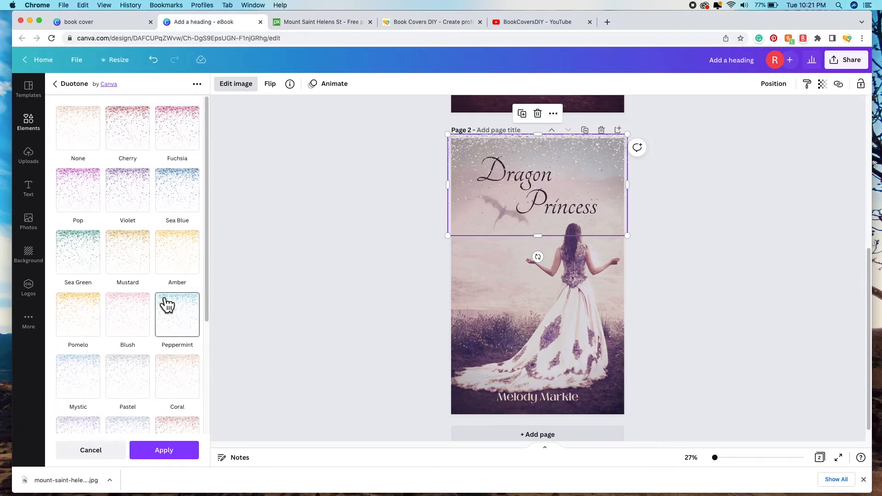
left_click(77, 202)
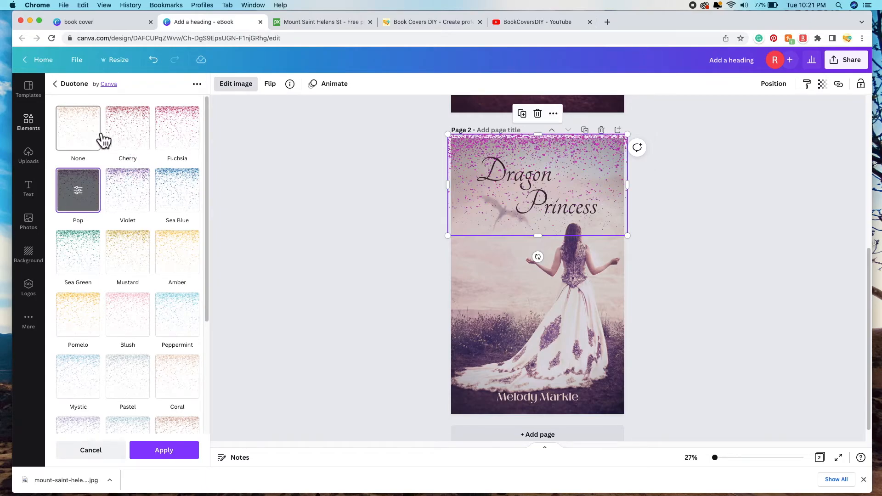
left_click(115, 136)
scroll(158, 222, "down", 5)
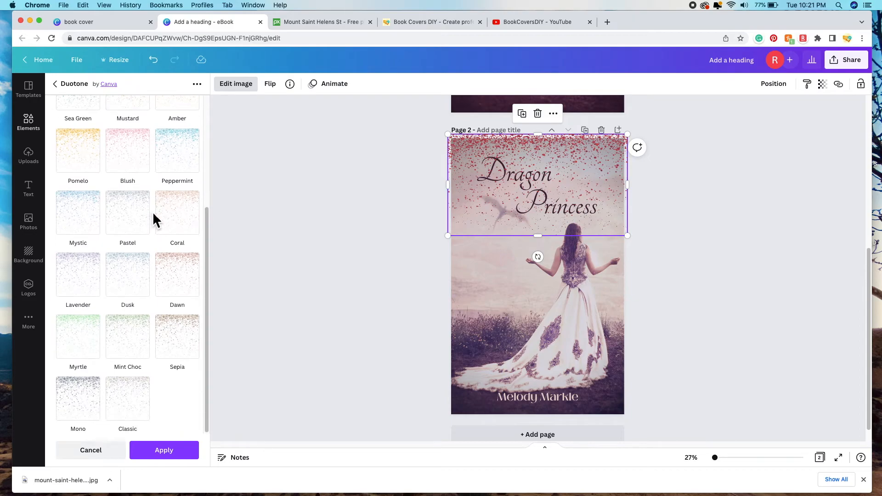
left_click(135, 412)
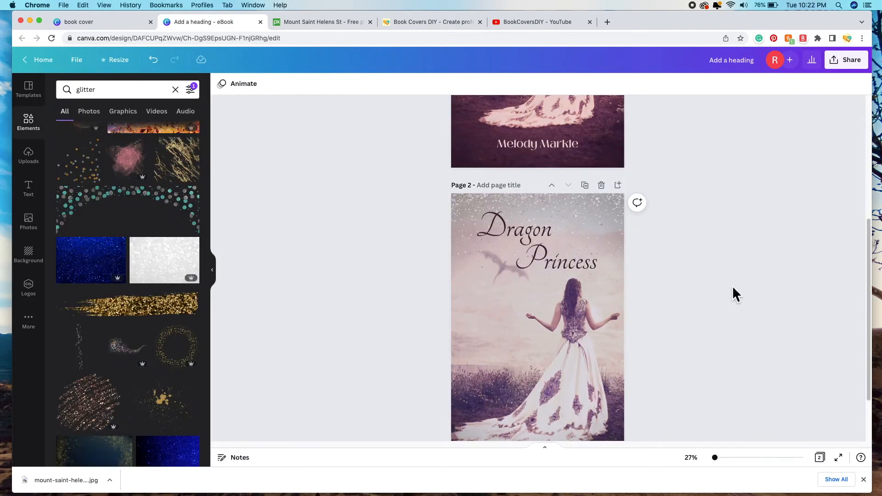
scroll(733, 286, "down", 3)
scroll(660, 247, "up", 1)
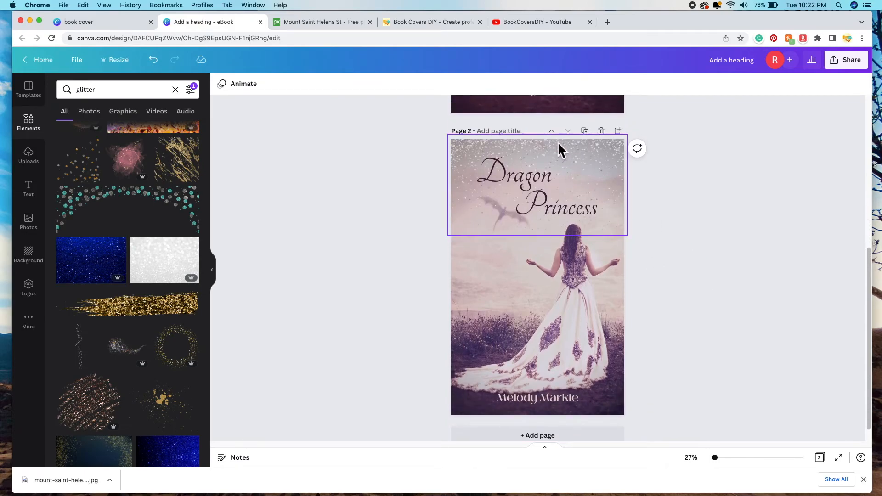
Step: Set the Page 2 glitter overlay's transparency to 78
left_click(608, 158)
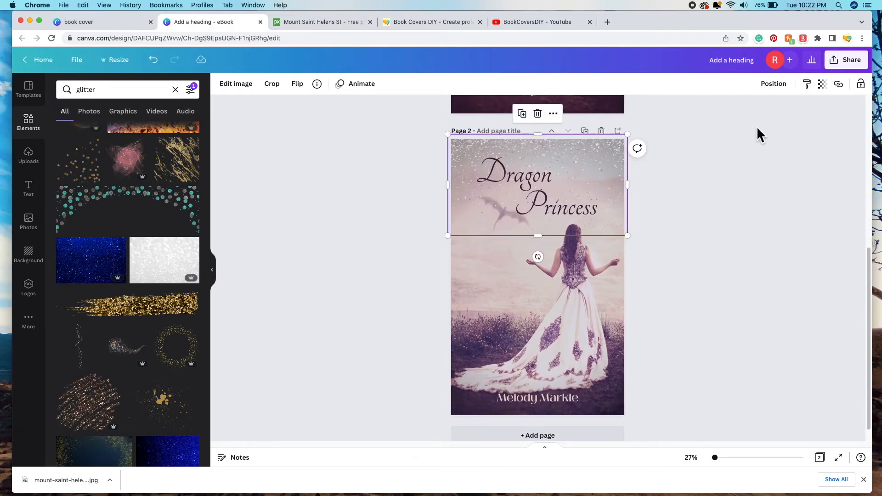
left_click(822, 84)
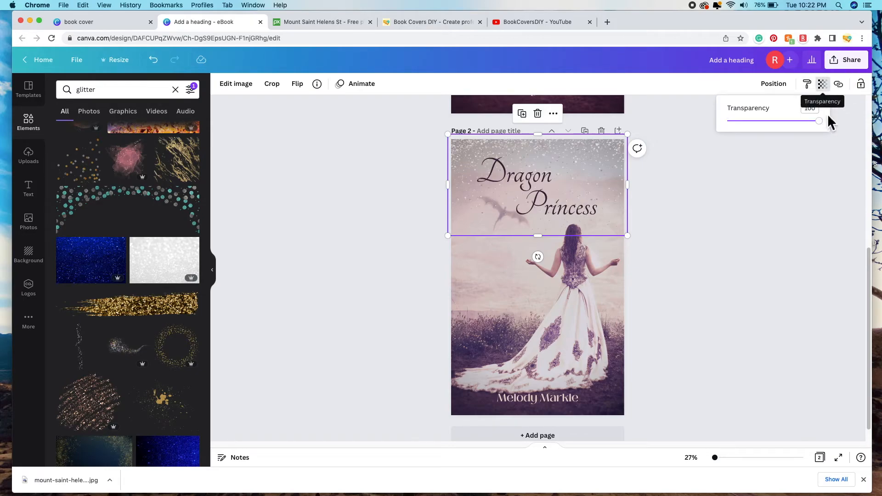
left_click_drag(819, 121, 796, 121)
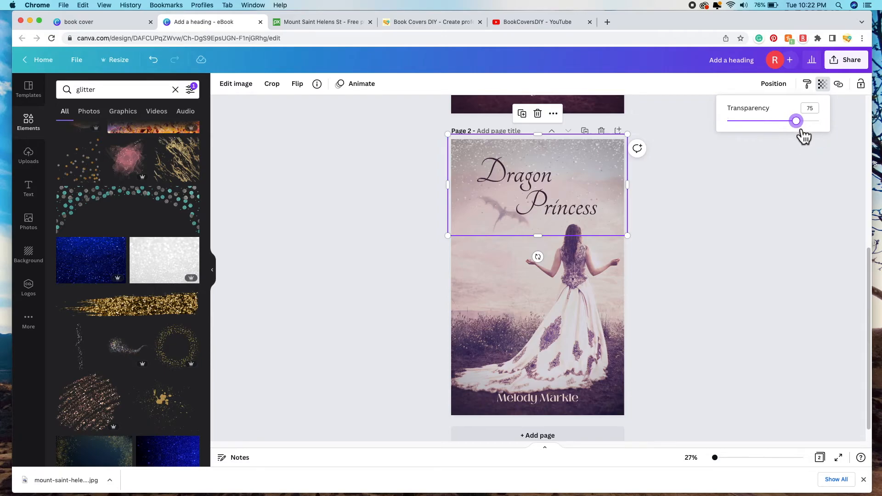
left_click(803, 200)
left_click(766, 207)
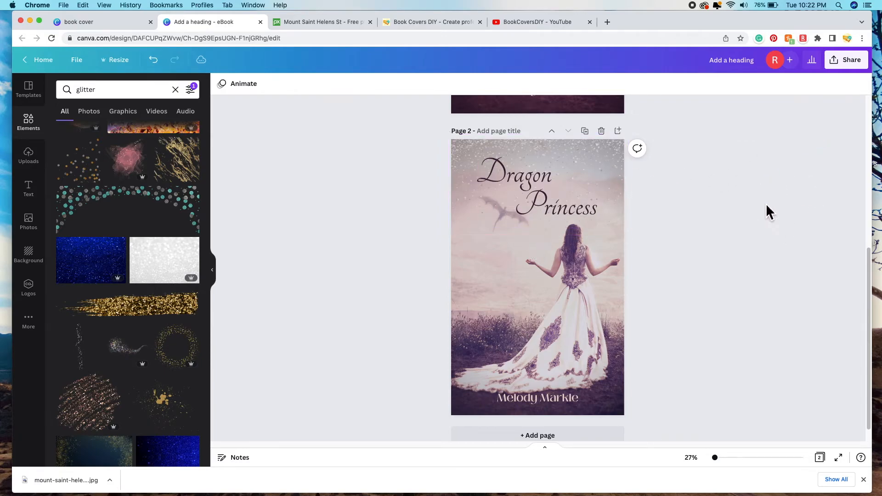
Step: Nudge the glitter image slightly lower on the Page 2 cover
scroll(764, 222, "up", 3)
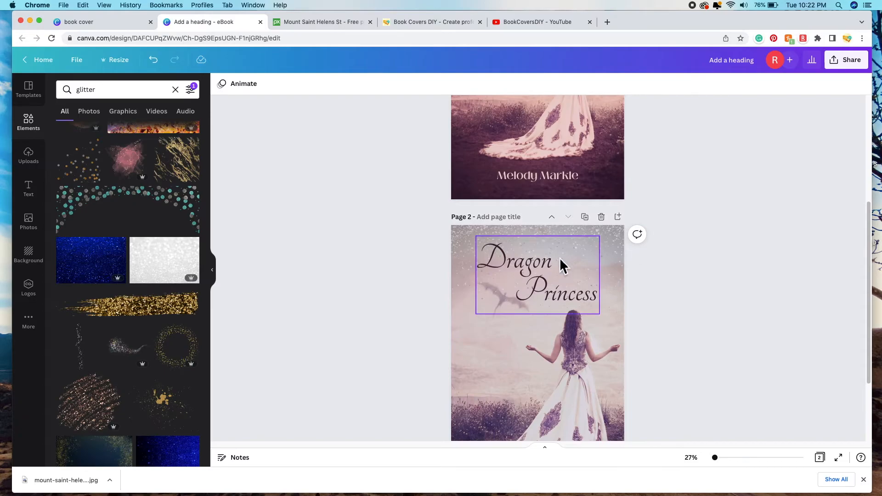
left_click_drag(604, 236, 609, 242)
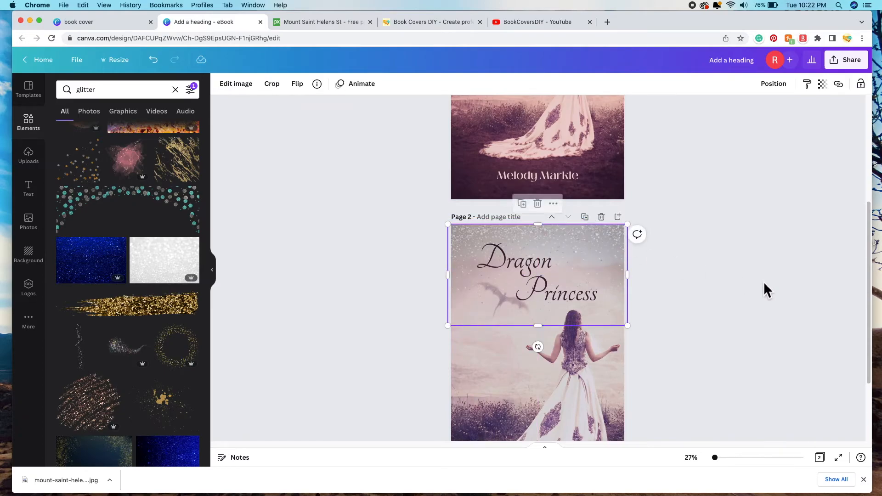
left_click(739, 282)
scroll(699, 283, "down", 3)
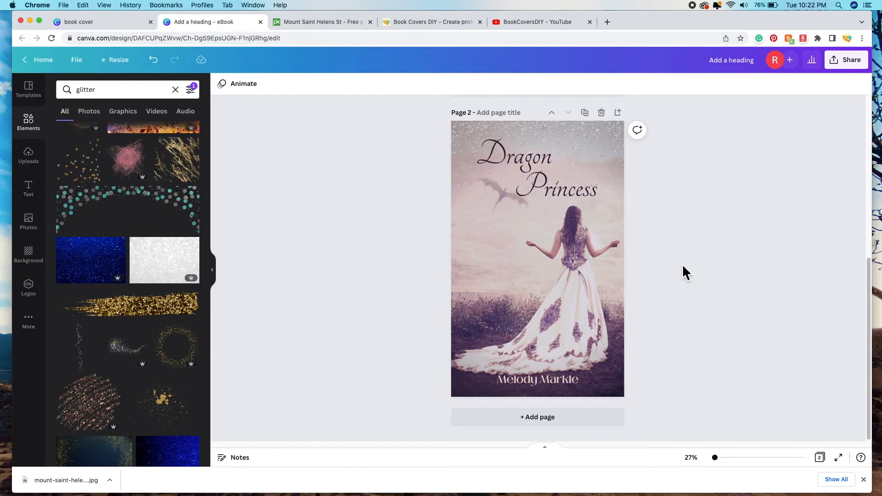
scroll(673, 255, "up", 1)
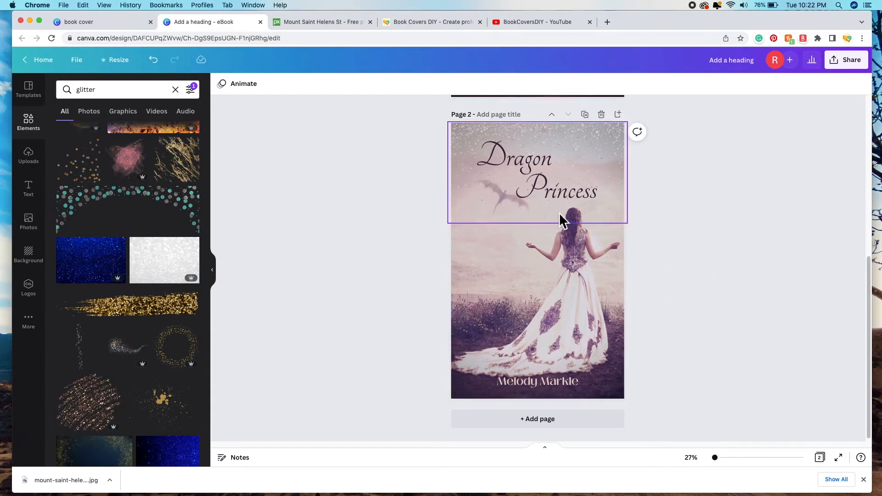
scroll(677, 275, "up", 5)
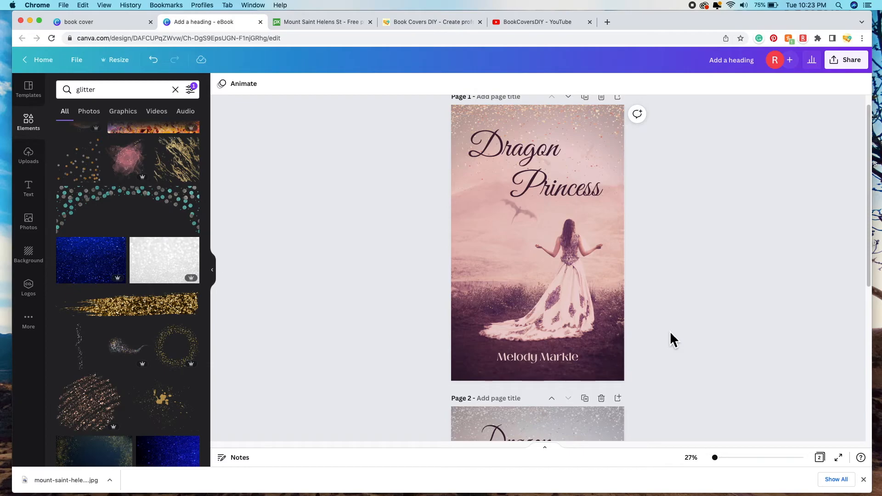
double_click(759, 64)
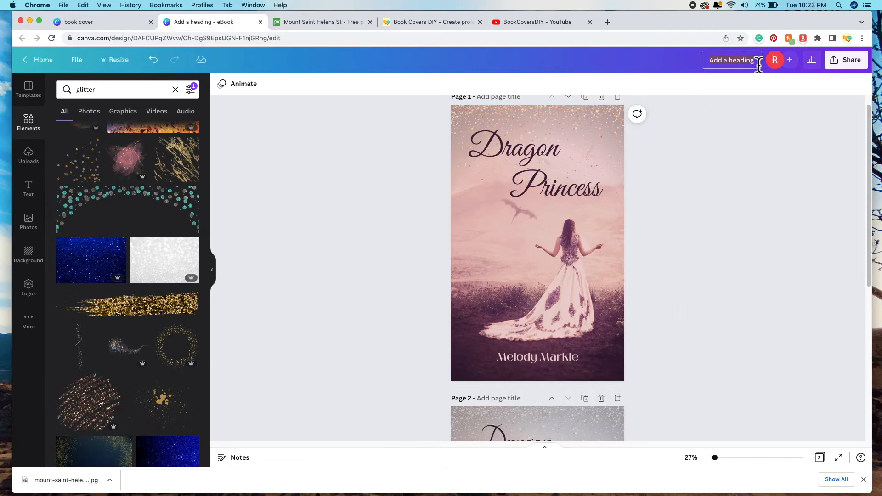
Step: Enter 'Dragon Princess Book Cover Designs' as the design's title
type("D")
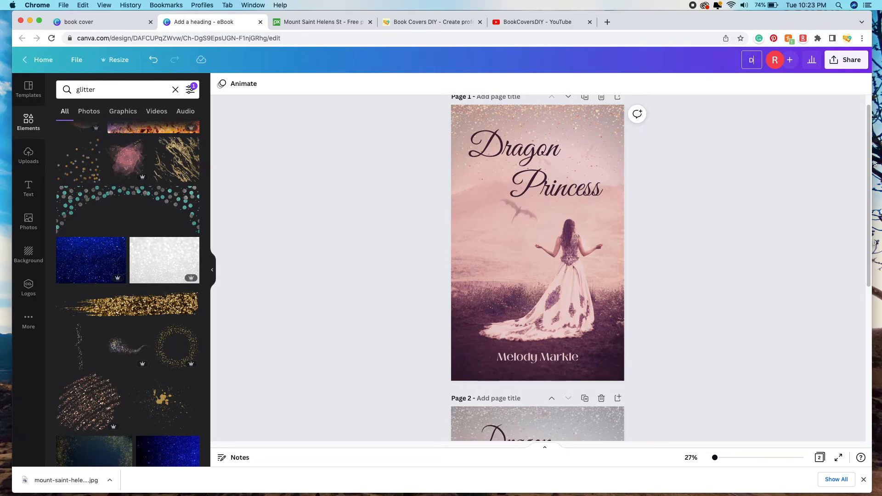
type("ragon Princess Book")
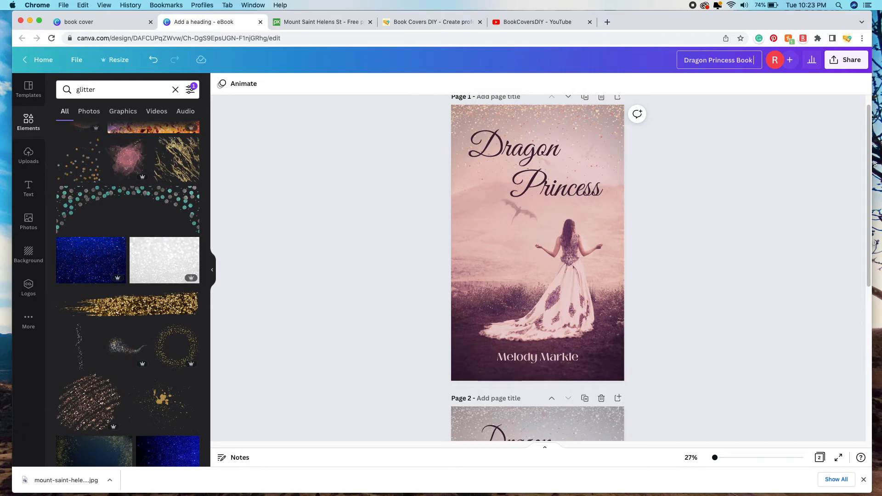
type(" Cover Design")
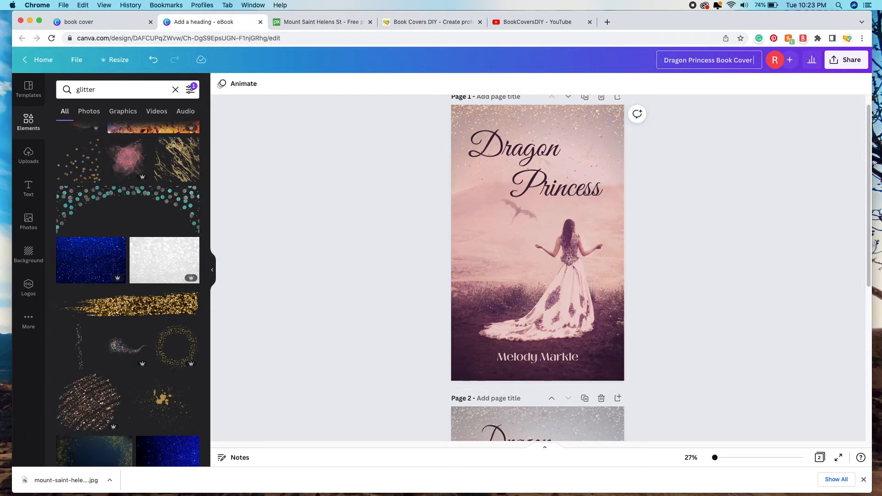
type("s")
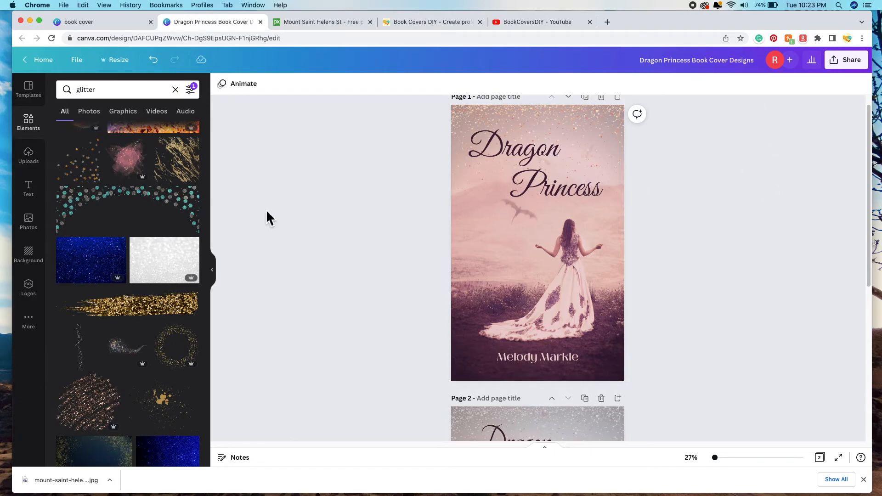
left_click(84, 69)
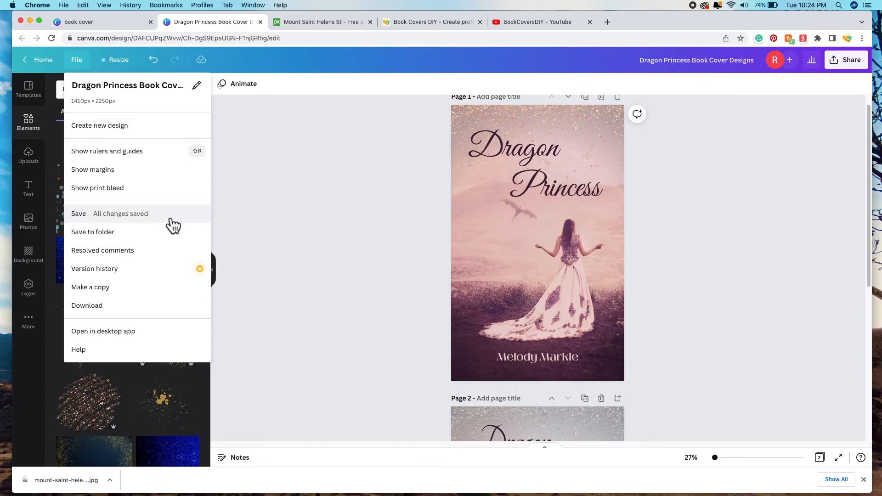
left_click(87, 220)
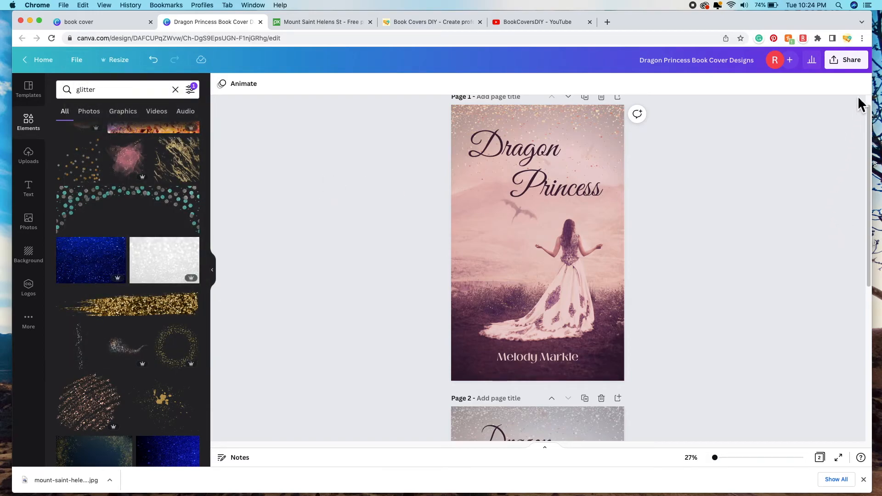
Step: Download all pages of the cover design as JPGs and copy the design's share link
left_click(862, 70)
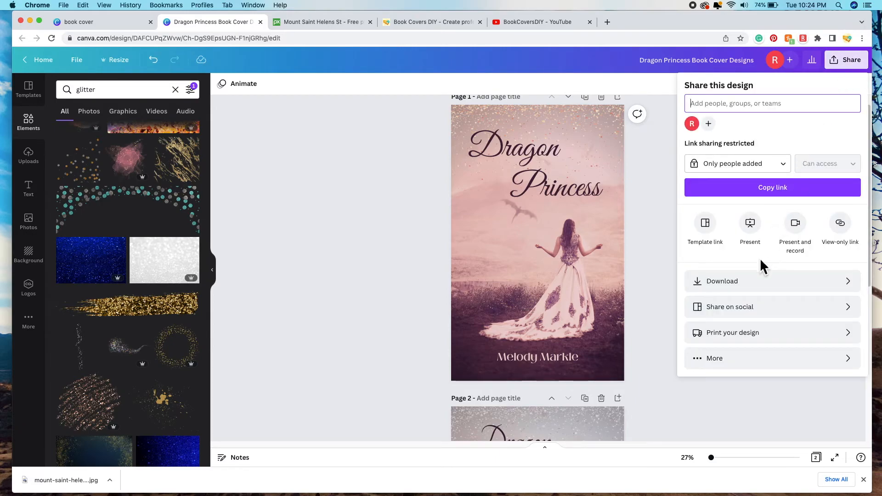
left_click(756, 281)
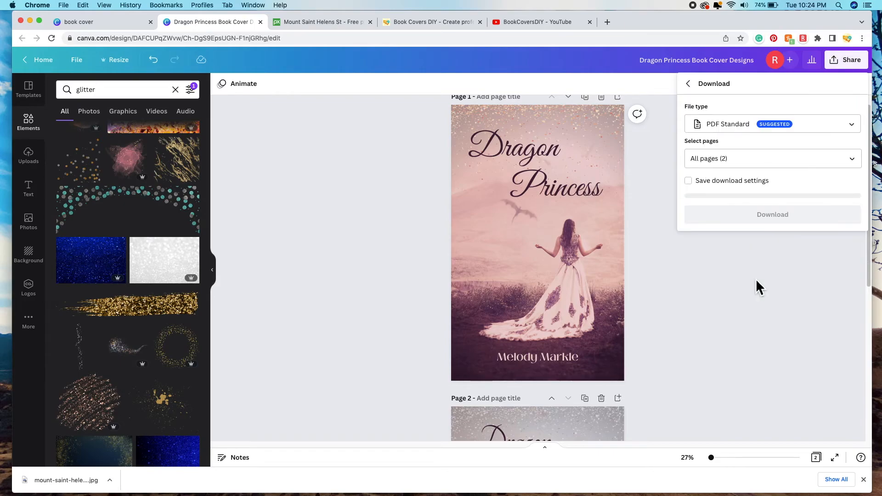
left_click(815, 126)
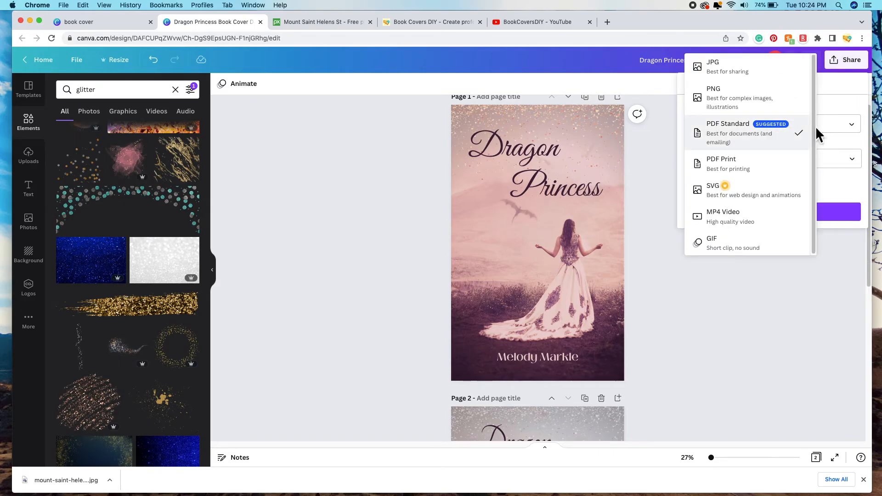
left_click(787, 75)
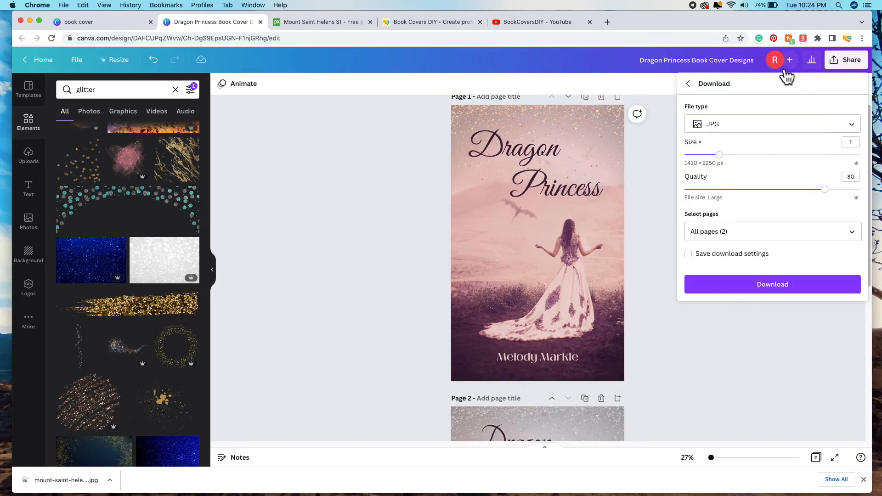
left_click(858, 233)
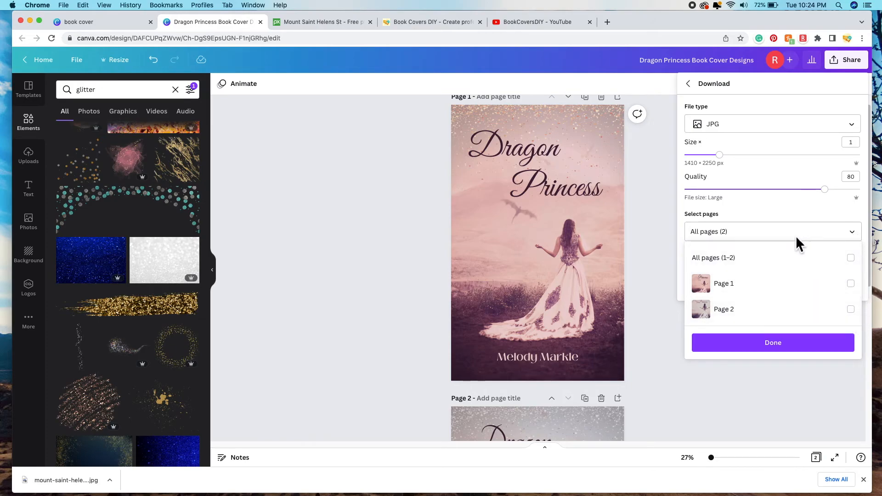
left_click(773, 344)
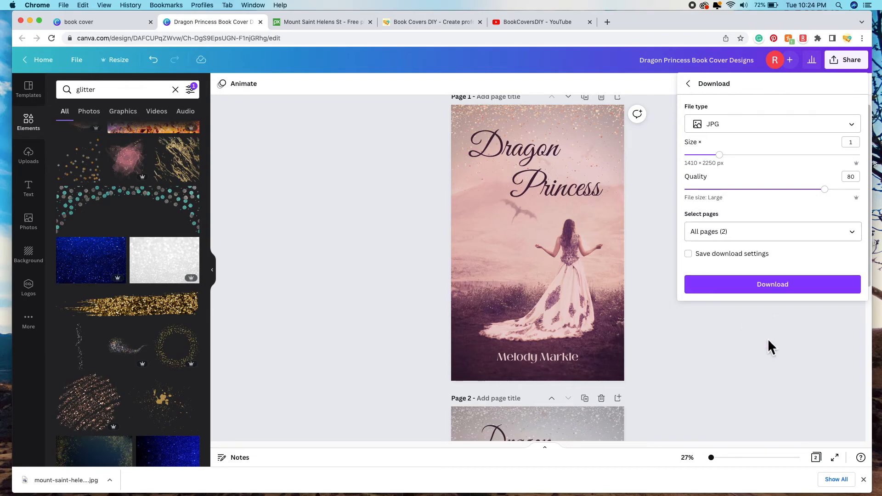
left_click(781, 292)
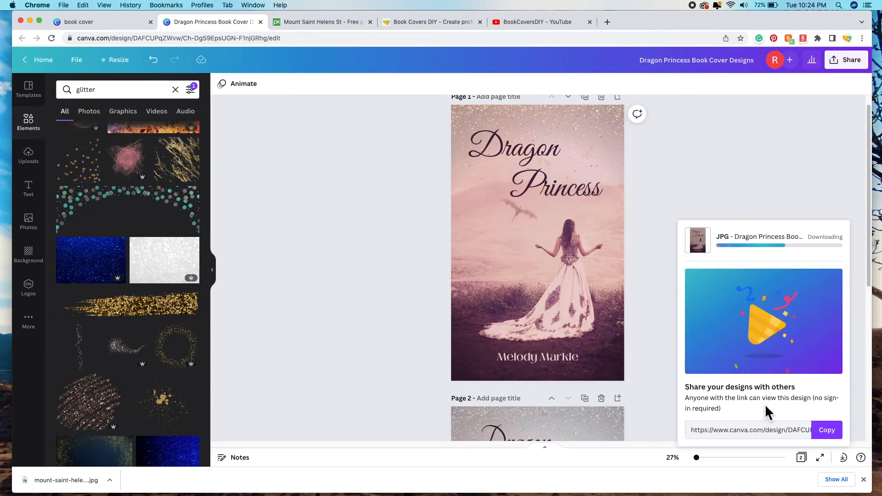
left_click(833, 432)
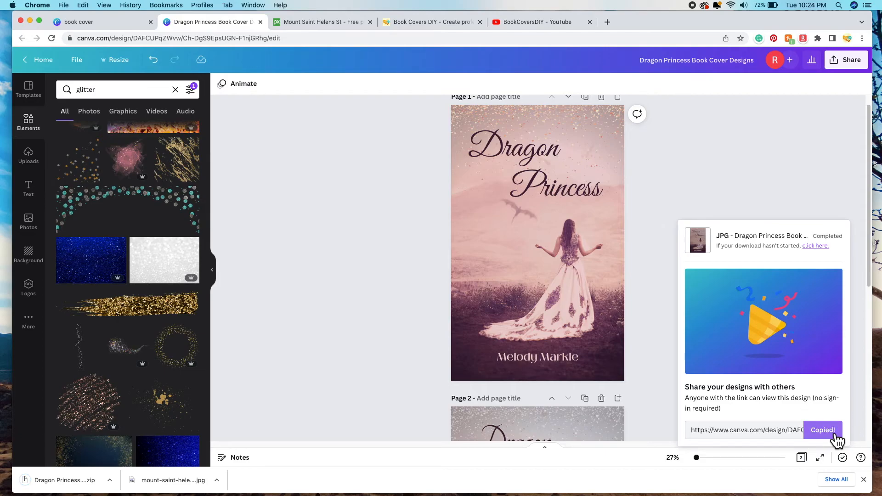
Step: Load the copied share link in a new browser tab and dismiss the downloads list
left_click(611, 22)
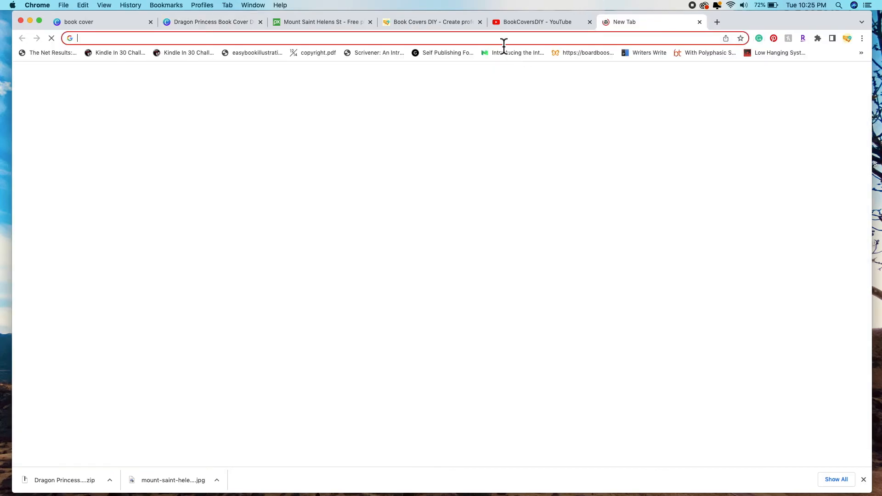
right_click(503, 38)
left_click(567, 96)
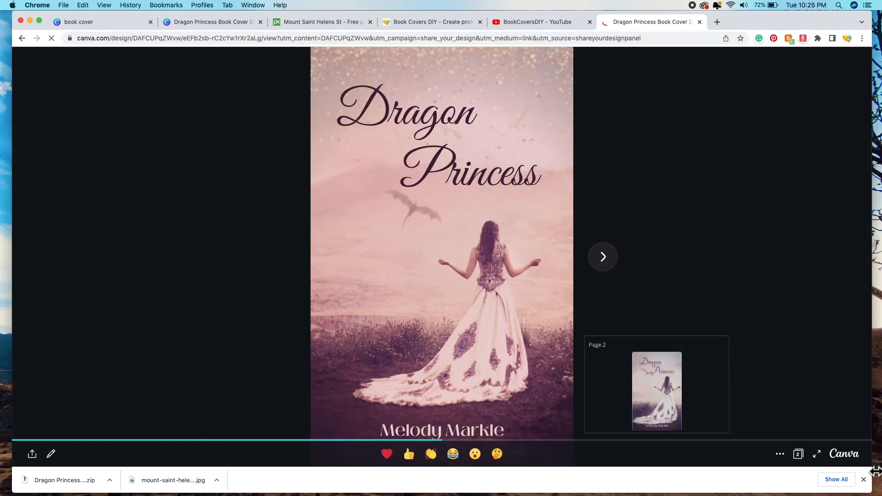
left_click(865, 480)
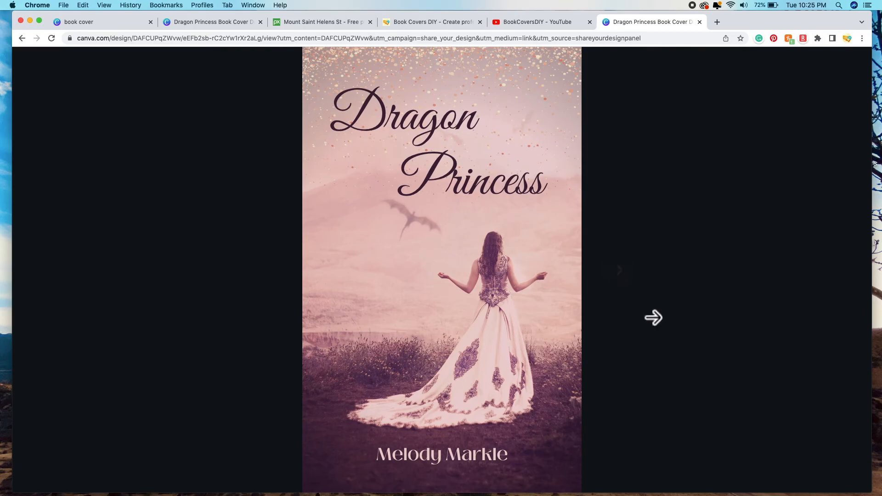
Step: View the second cover in the shared presentation, then return to the Canva editor tab
mouse_move(407, 472)
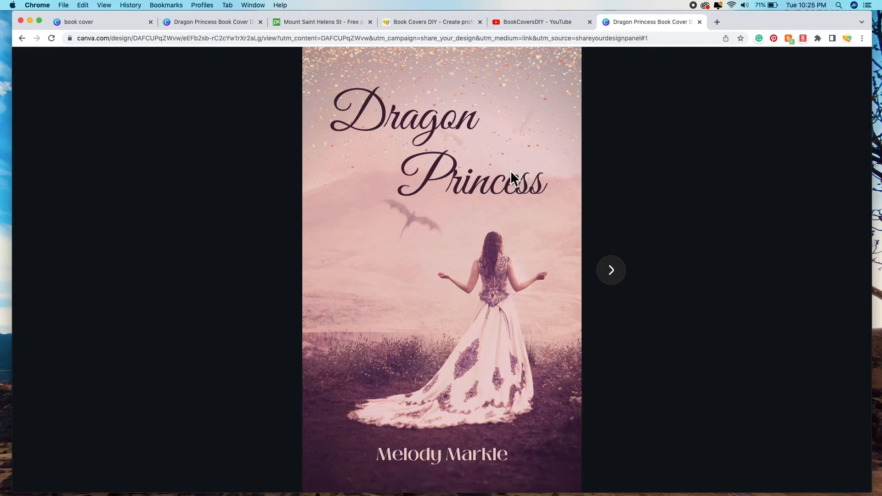
left_click(621, 277)
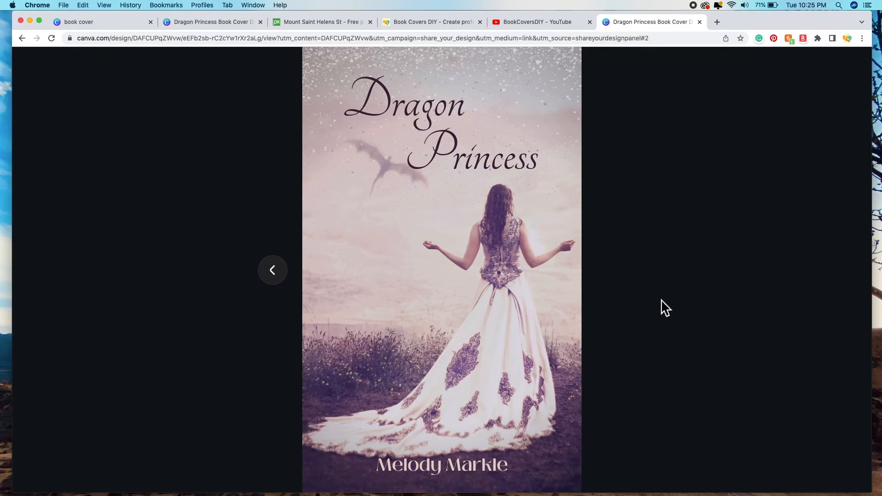
left_click(218, 23)
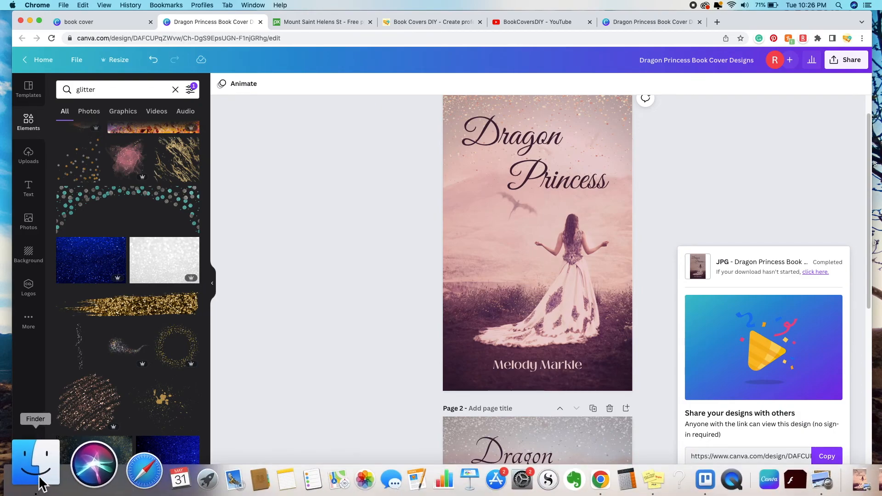
Step: Unzip the cover designs archive in Downloads and open 1.jpg from the Dragon Princess Book Cover Designs folder
left_click(37, 469)
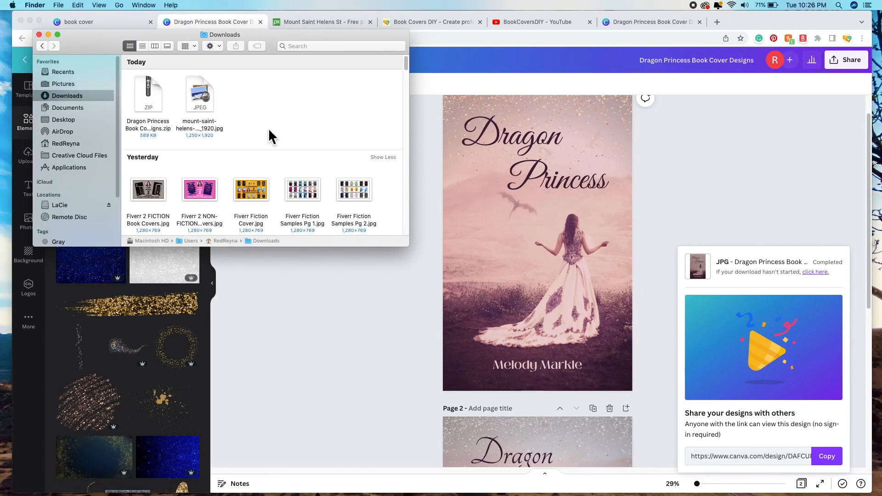
double_click(153, 97)
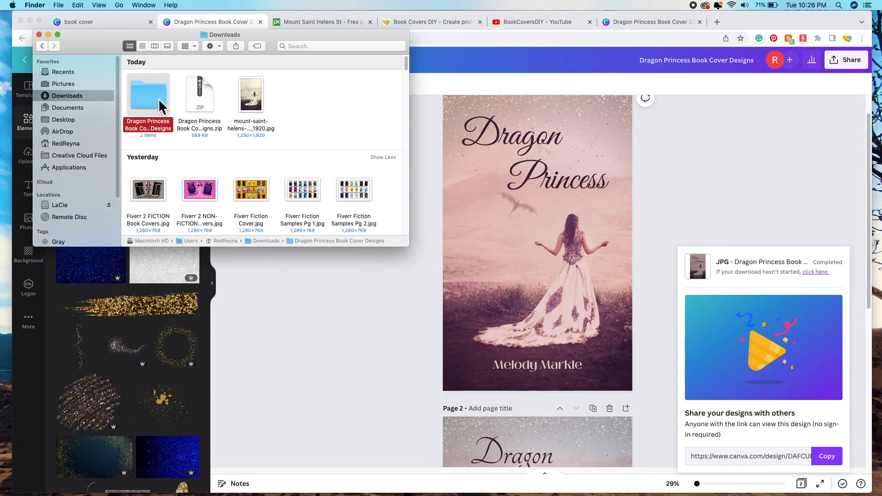
double_click(159, 98)
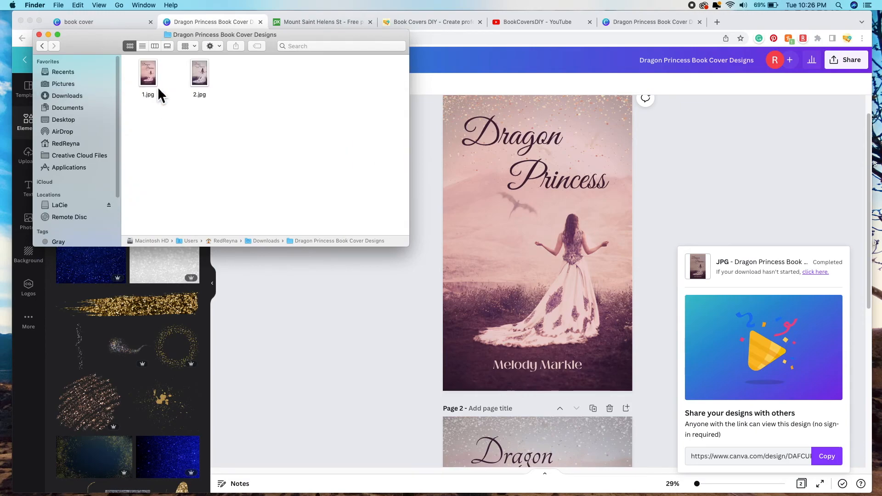
double_click(150, 78)
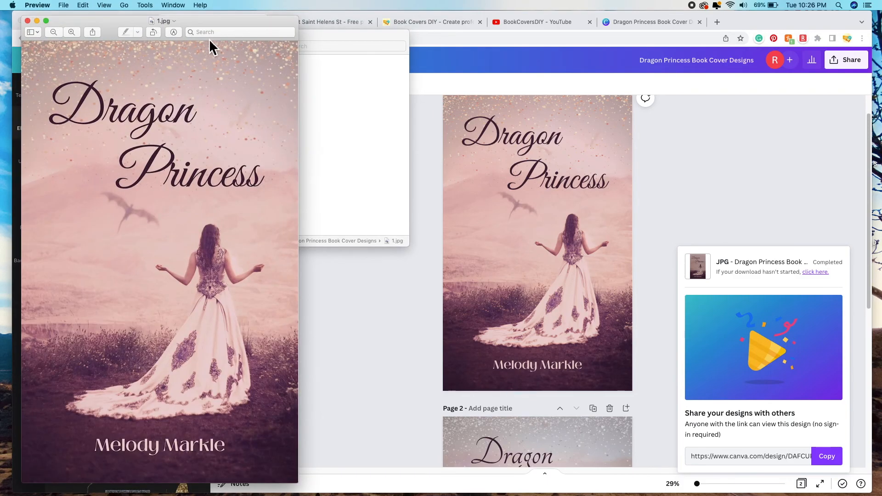
Step: Open 2.jpg in Preview beside 1.jpg and minimise the Finder window
left_click_drag(201, 21, 346, 28)
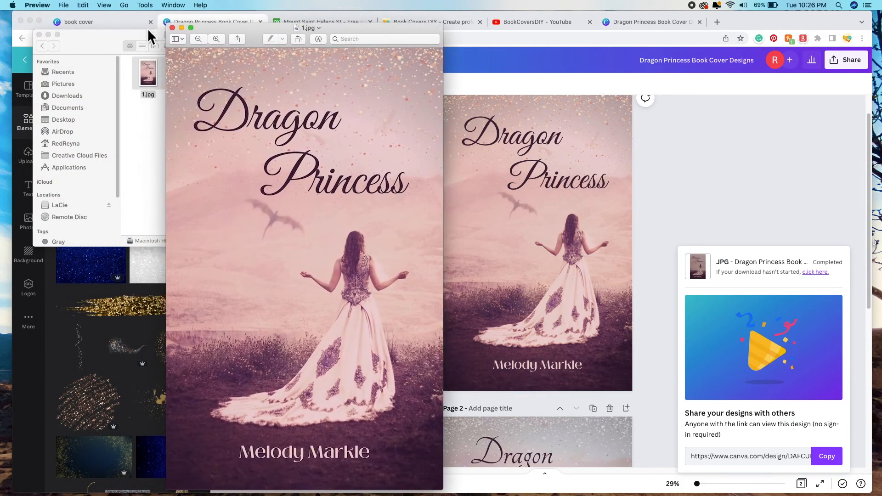
left_click(97, 47)
left_click(207, 70)
left_click_drag(207, 71, 289, 112)
left_click_drag(218, 33, 627, 39)
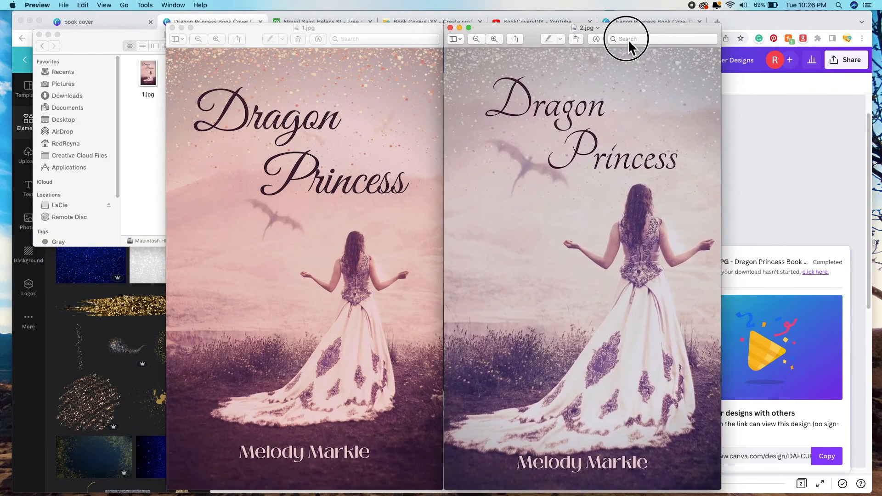
left_click(48, 35)
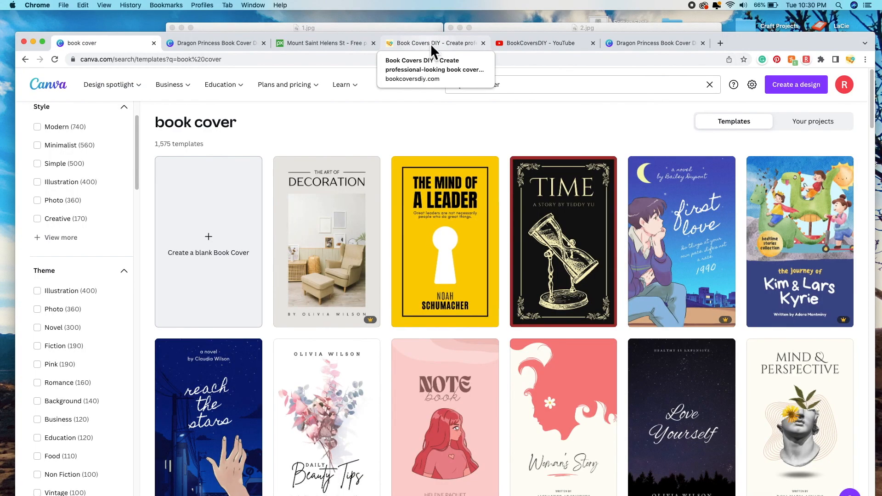
Step: Switch to the Book Covers DIY tab and scroll through its tutorial posts and back up
left_click(430, 43)
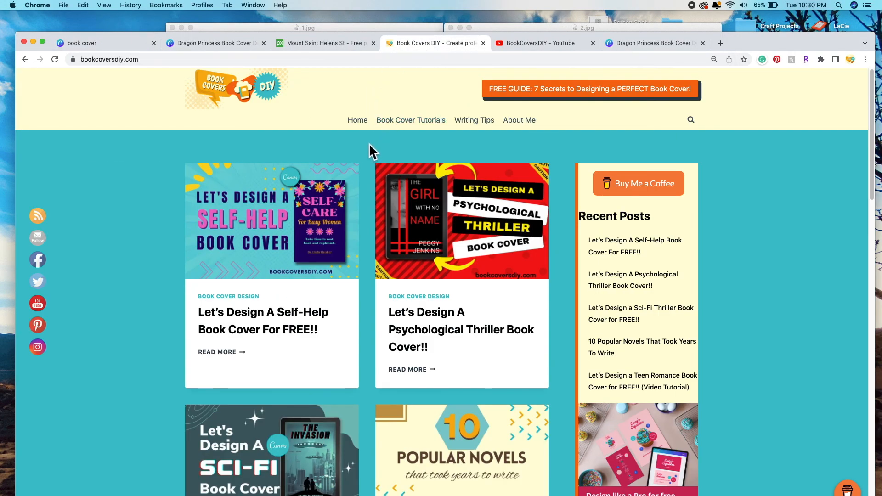
scroll(372, 167, "down", 5)
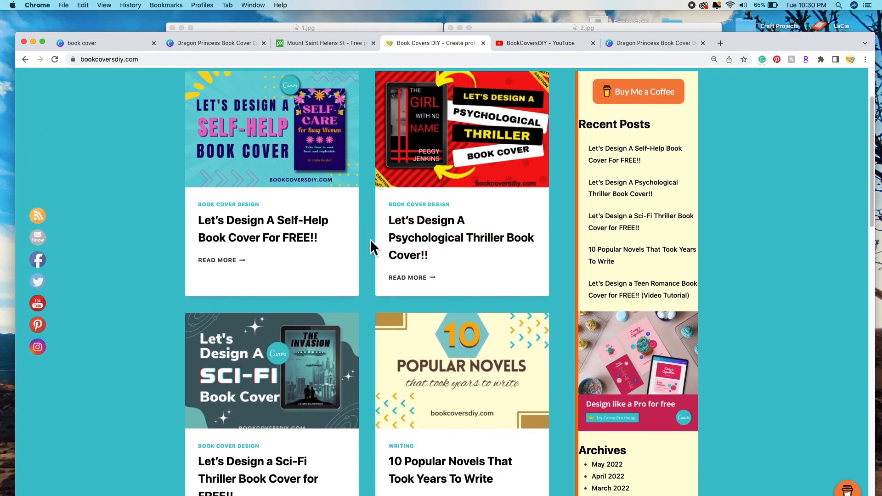
scroll(370, 240, "down", 3)
scroll(370, 240, "down", 8)
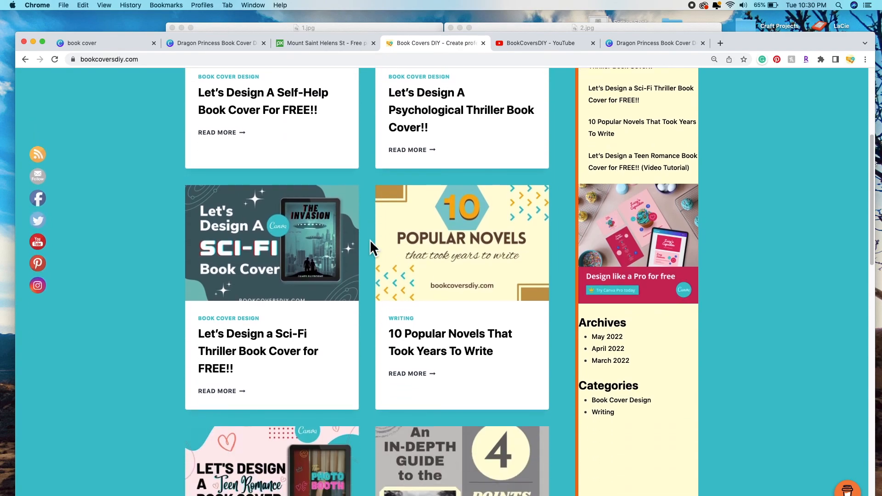
scroll(371, 239, "down", 4)
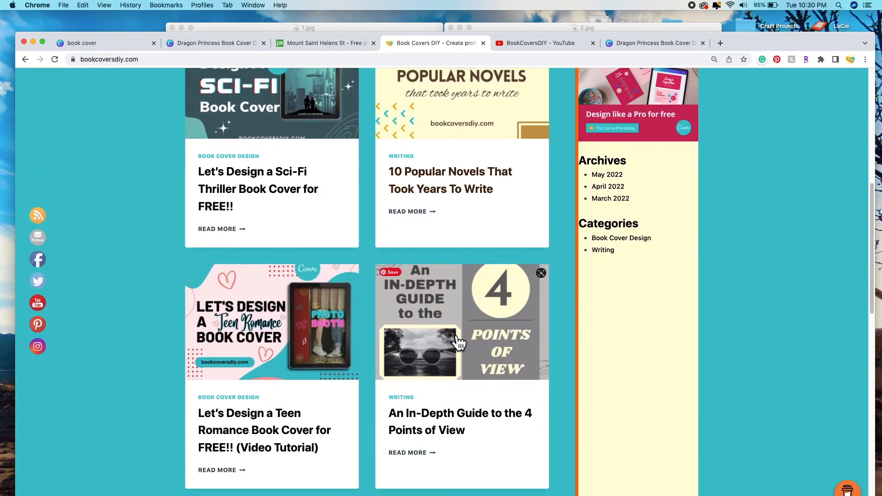
scroll(371, 305, "up", 15)
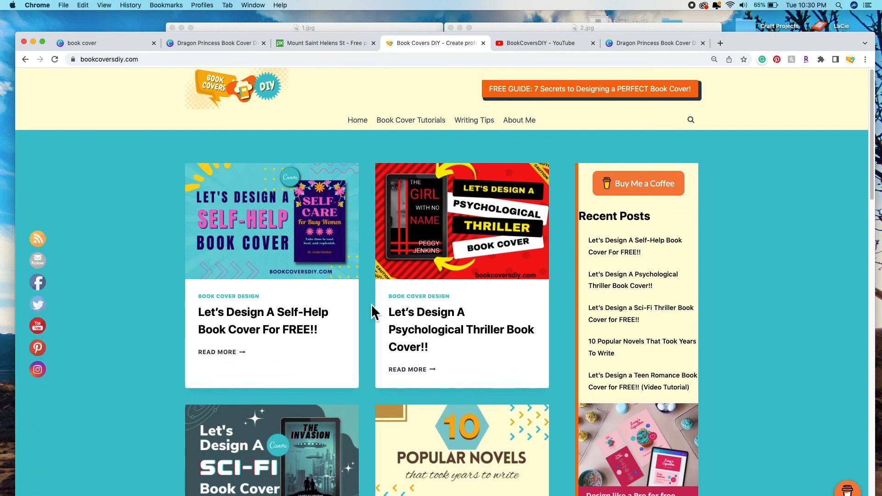